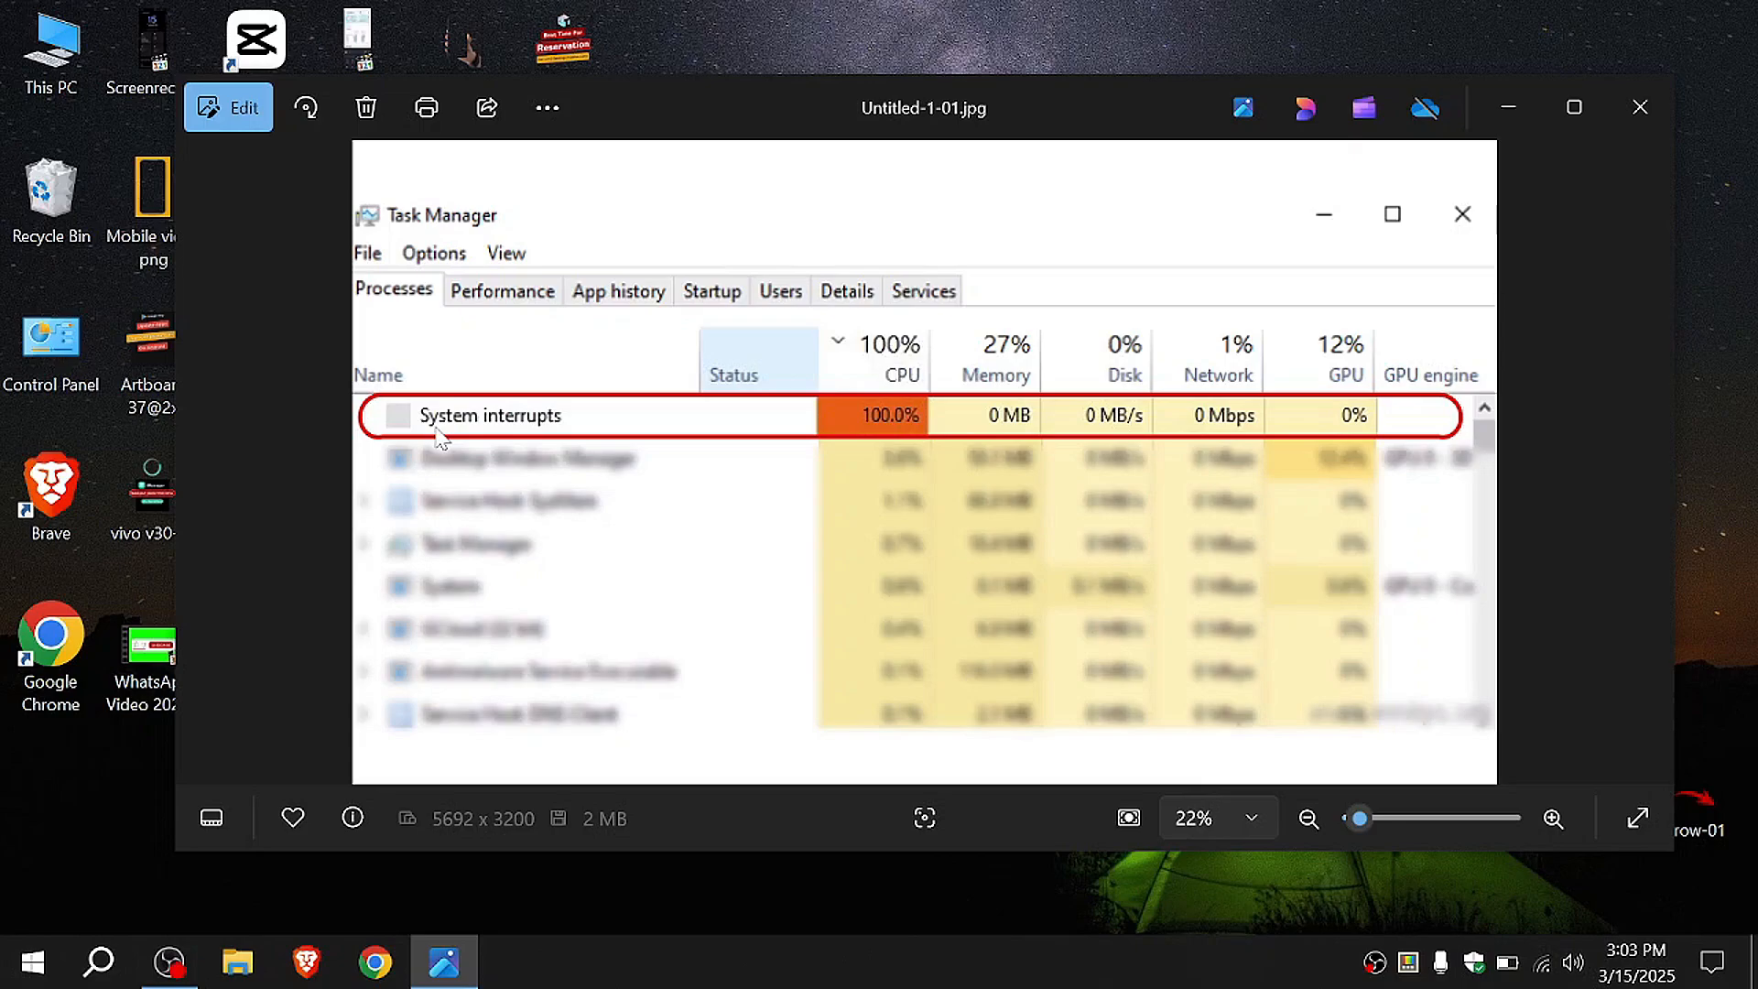
Step: Open the computer's system properties from This PC and launch Device Manager from there
double_click(52, 69)
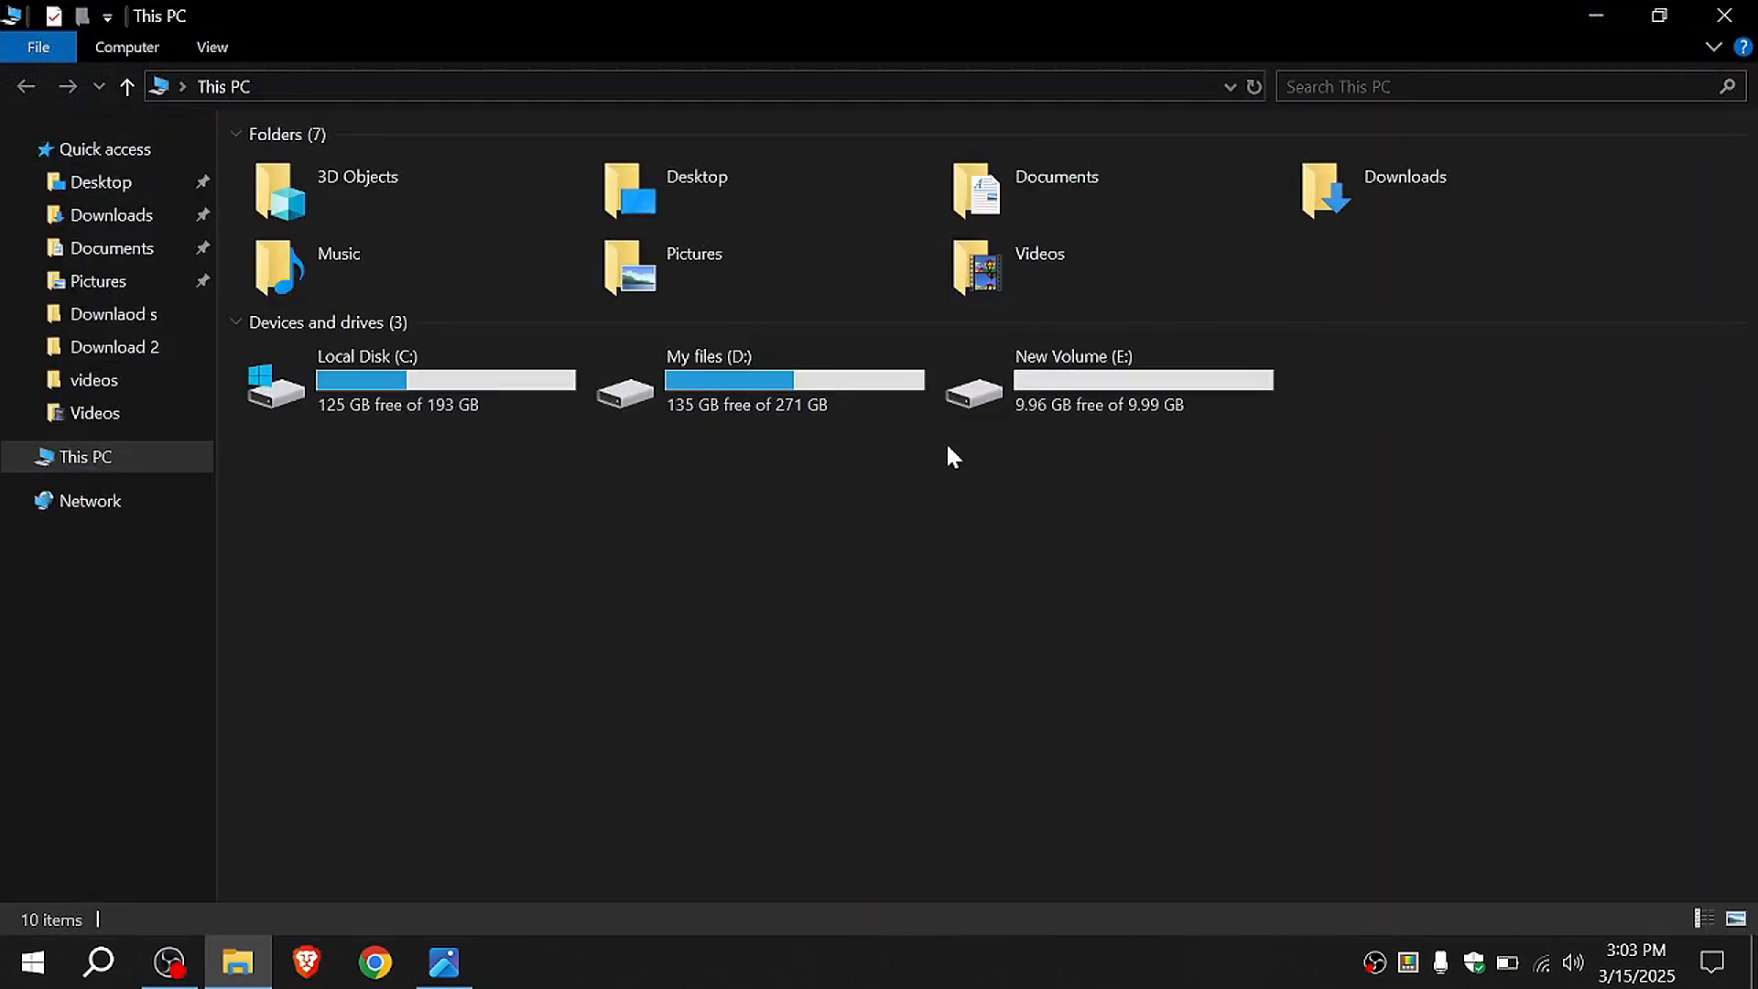
right_click(720, 522)
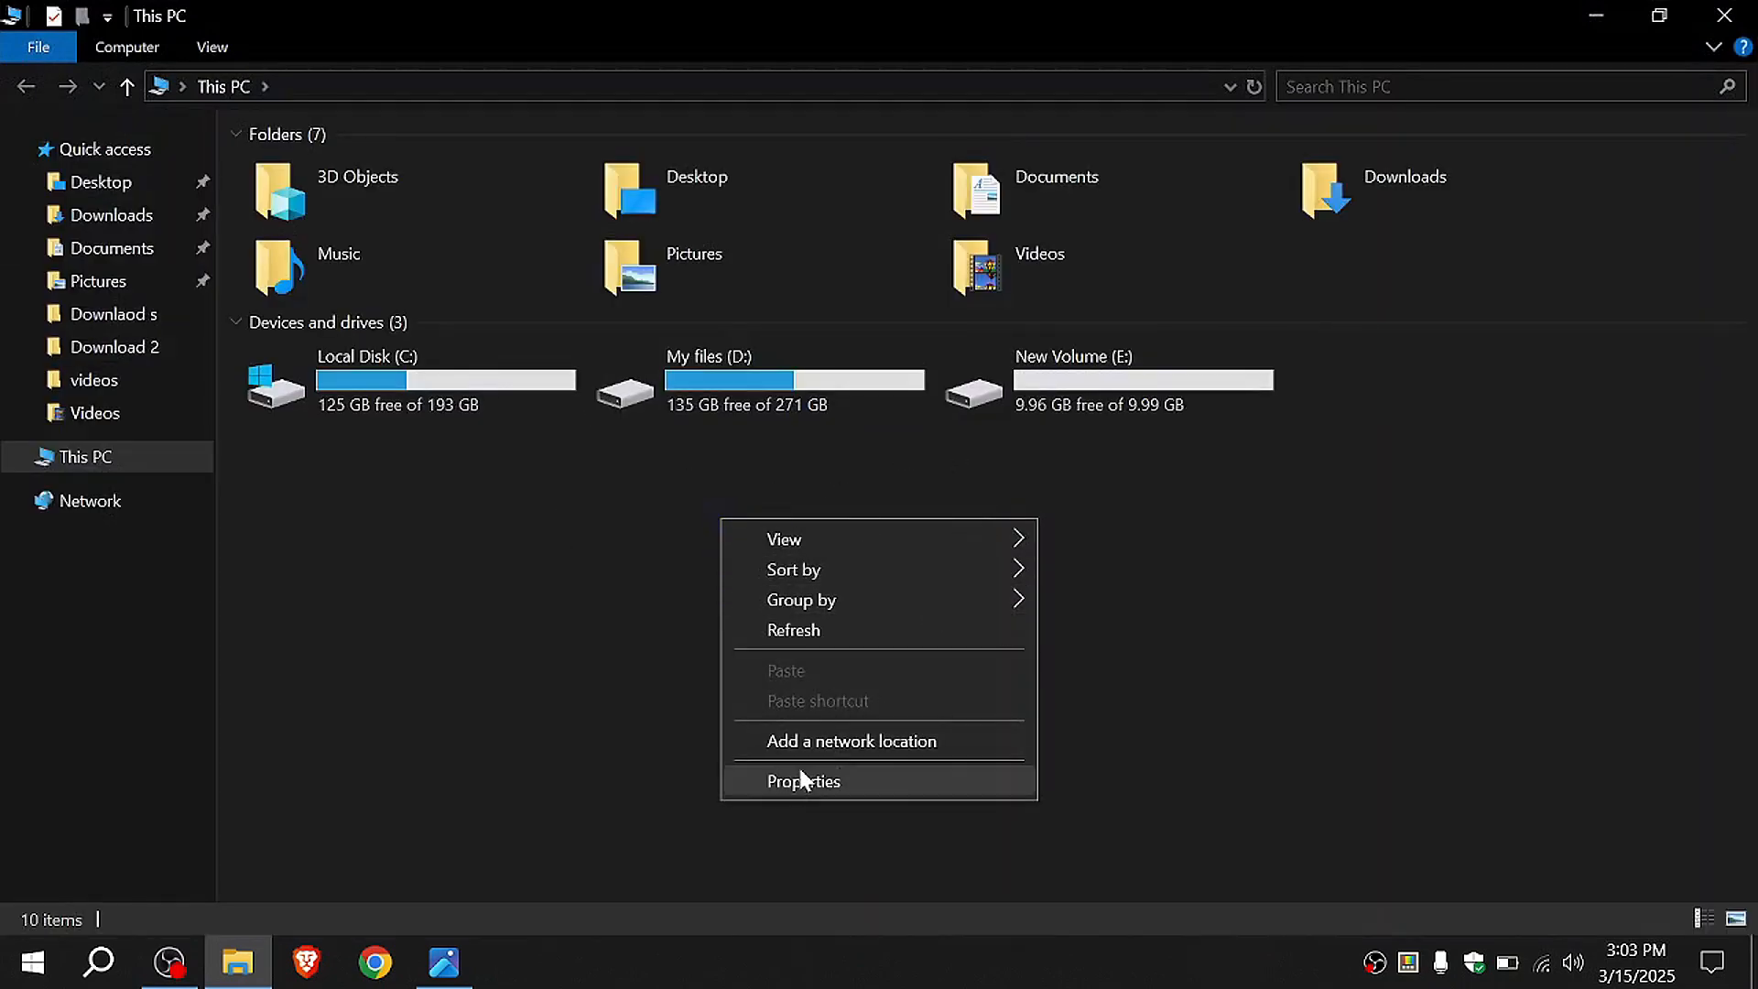
left_click(859, 783)
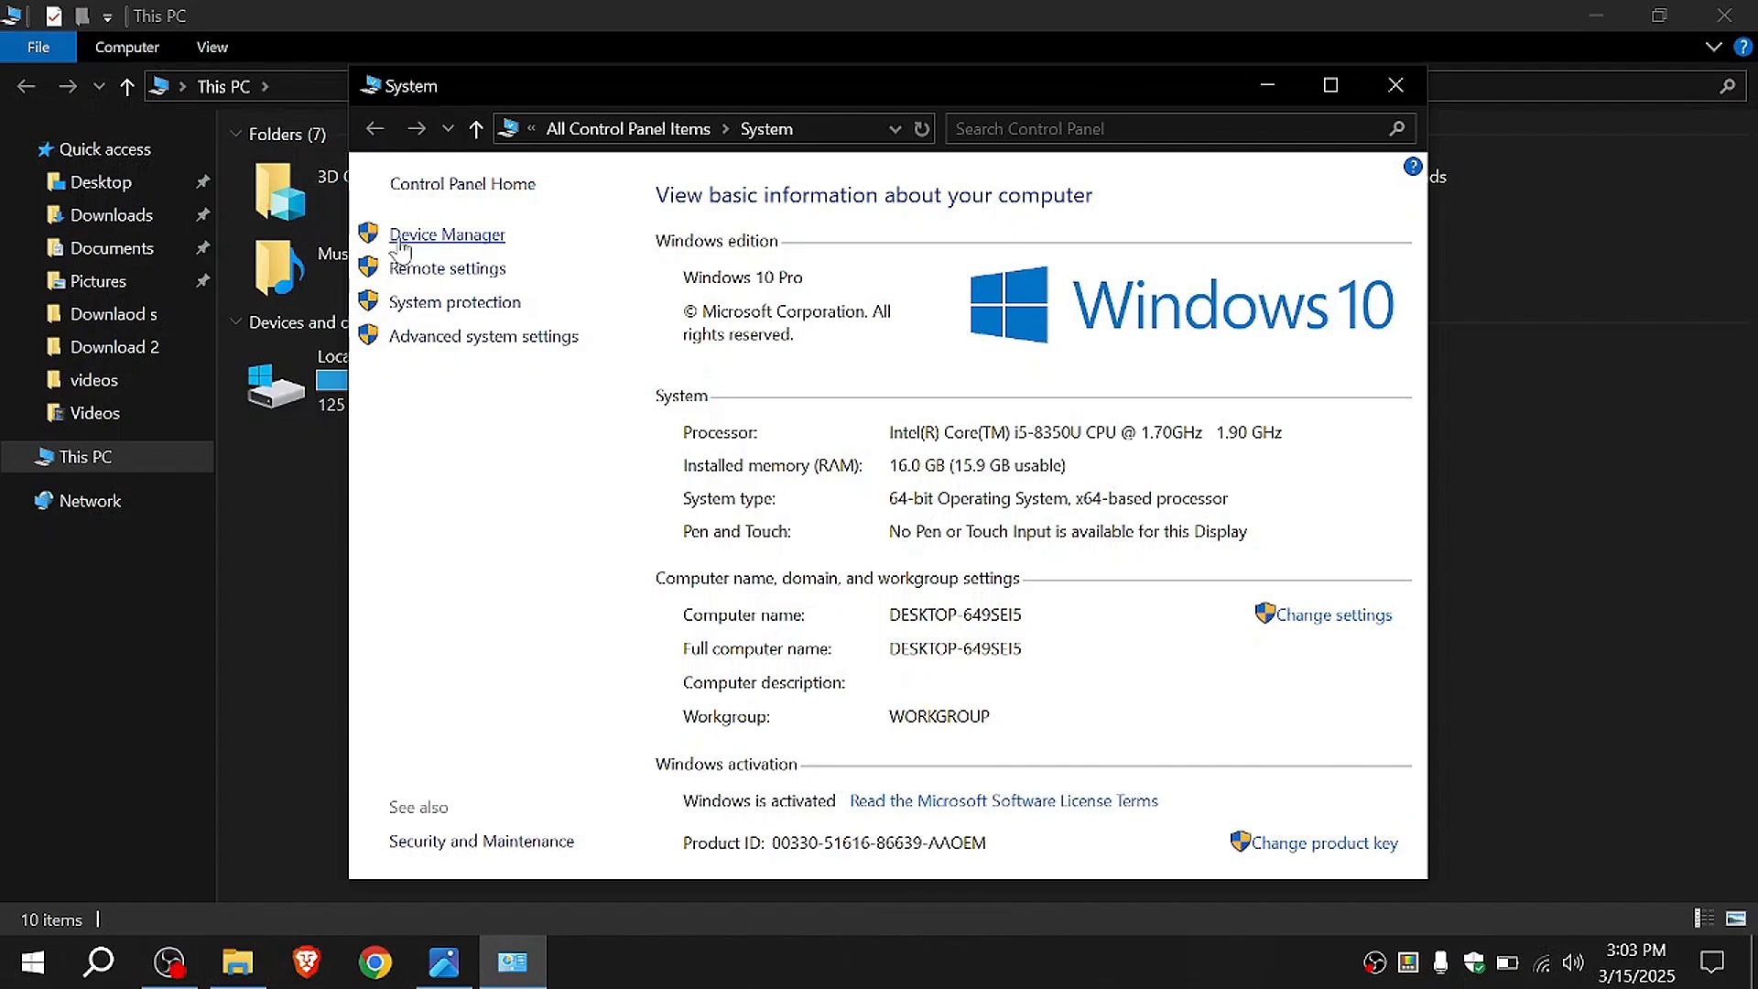
left_click(461, 243)
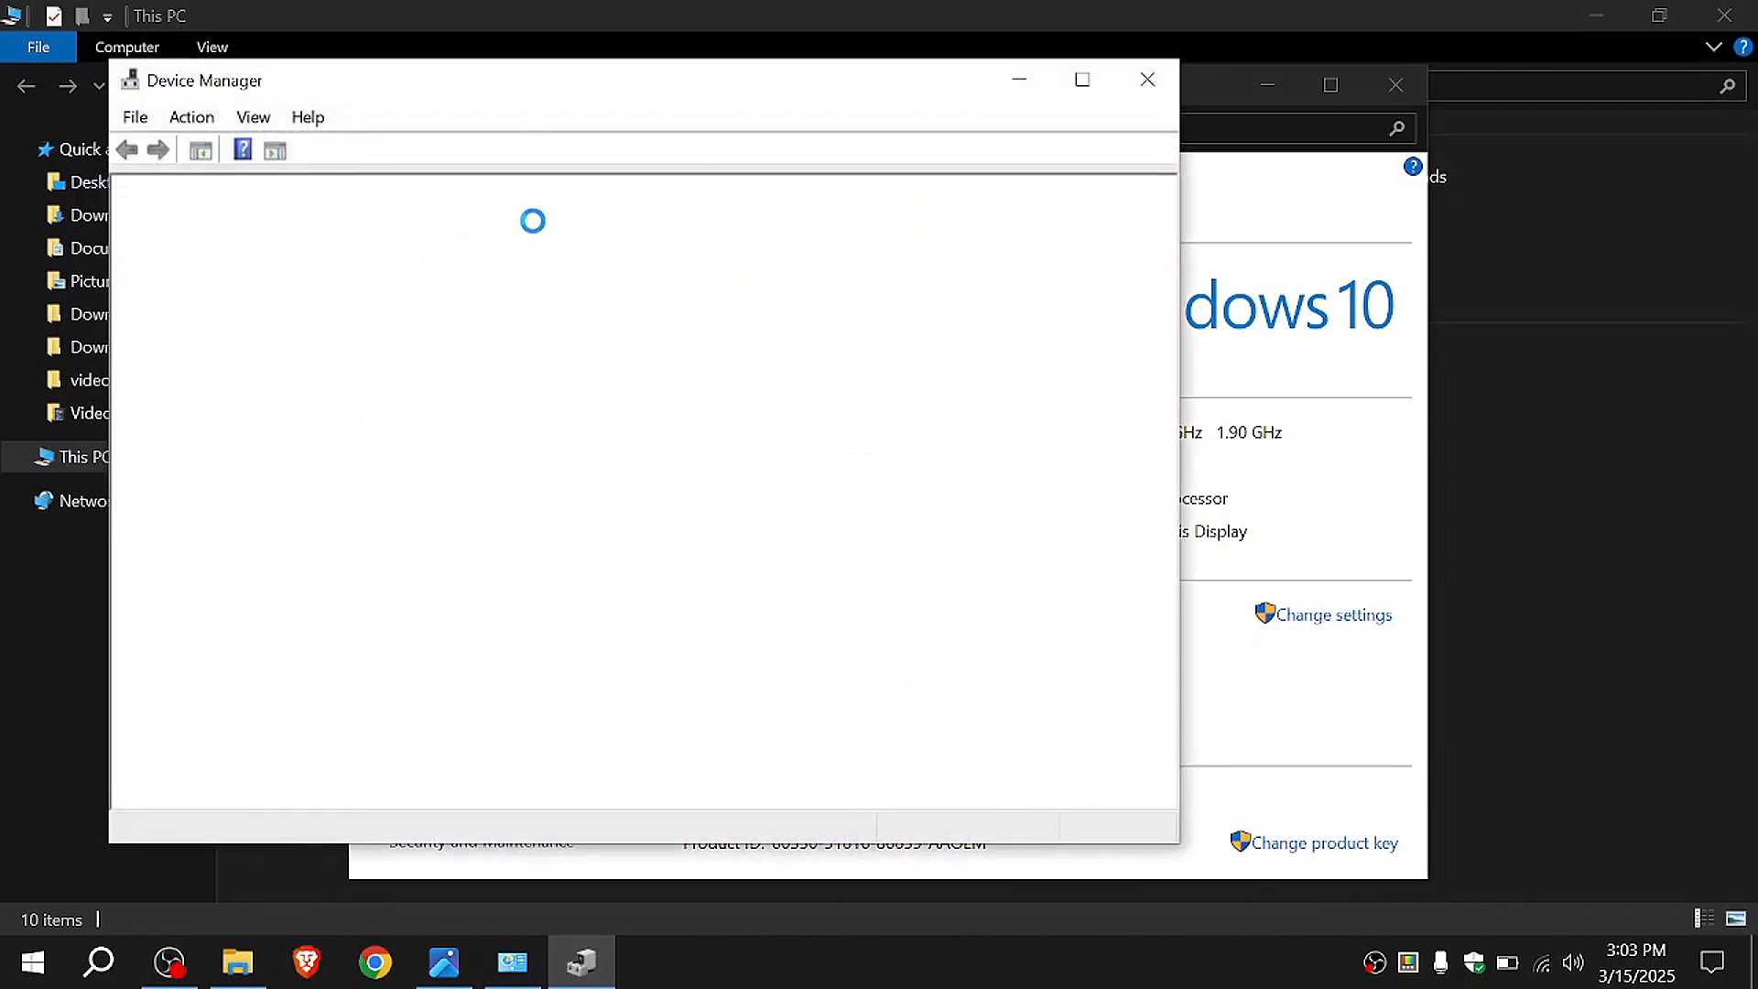
Step: Search Windows for "device man" and open the matching Device Manager entry
left_click(99, 962)
type("de")
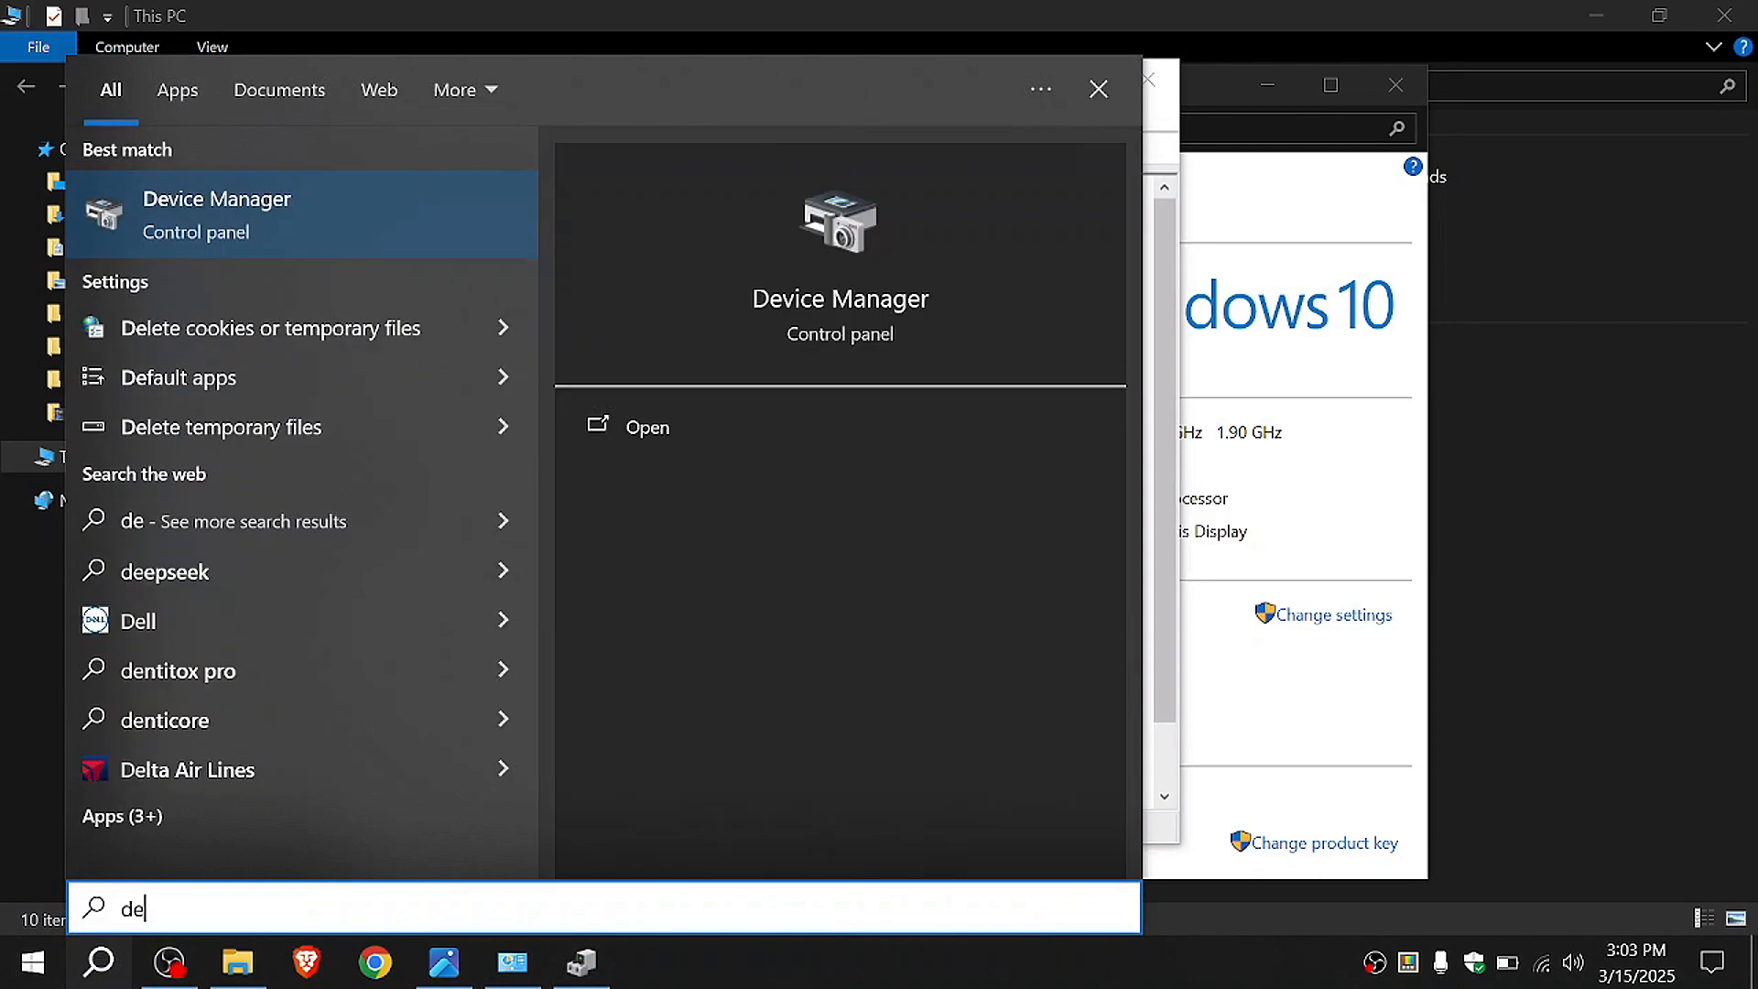
type("vice man")
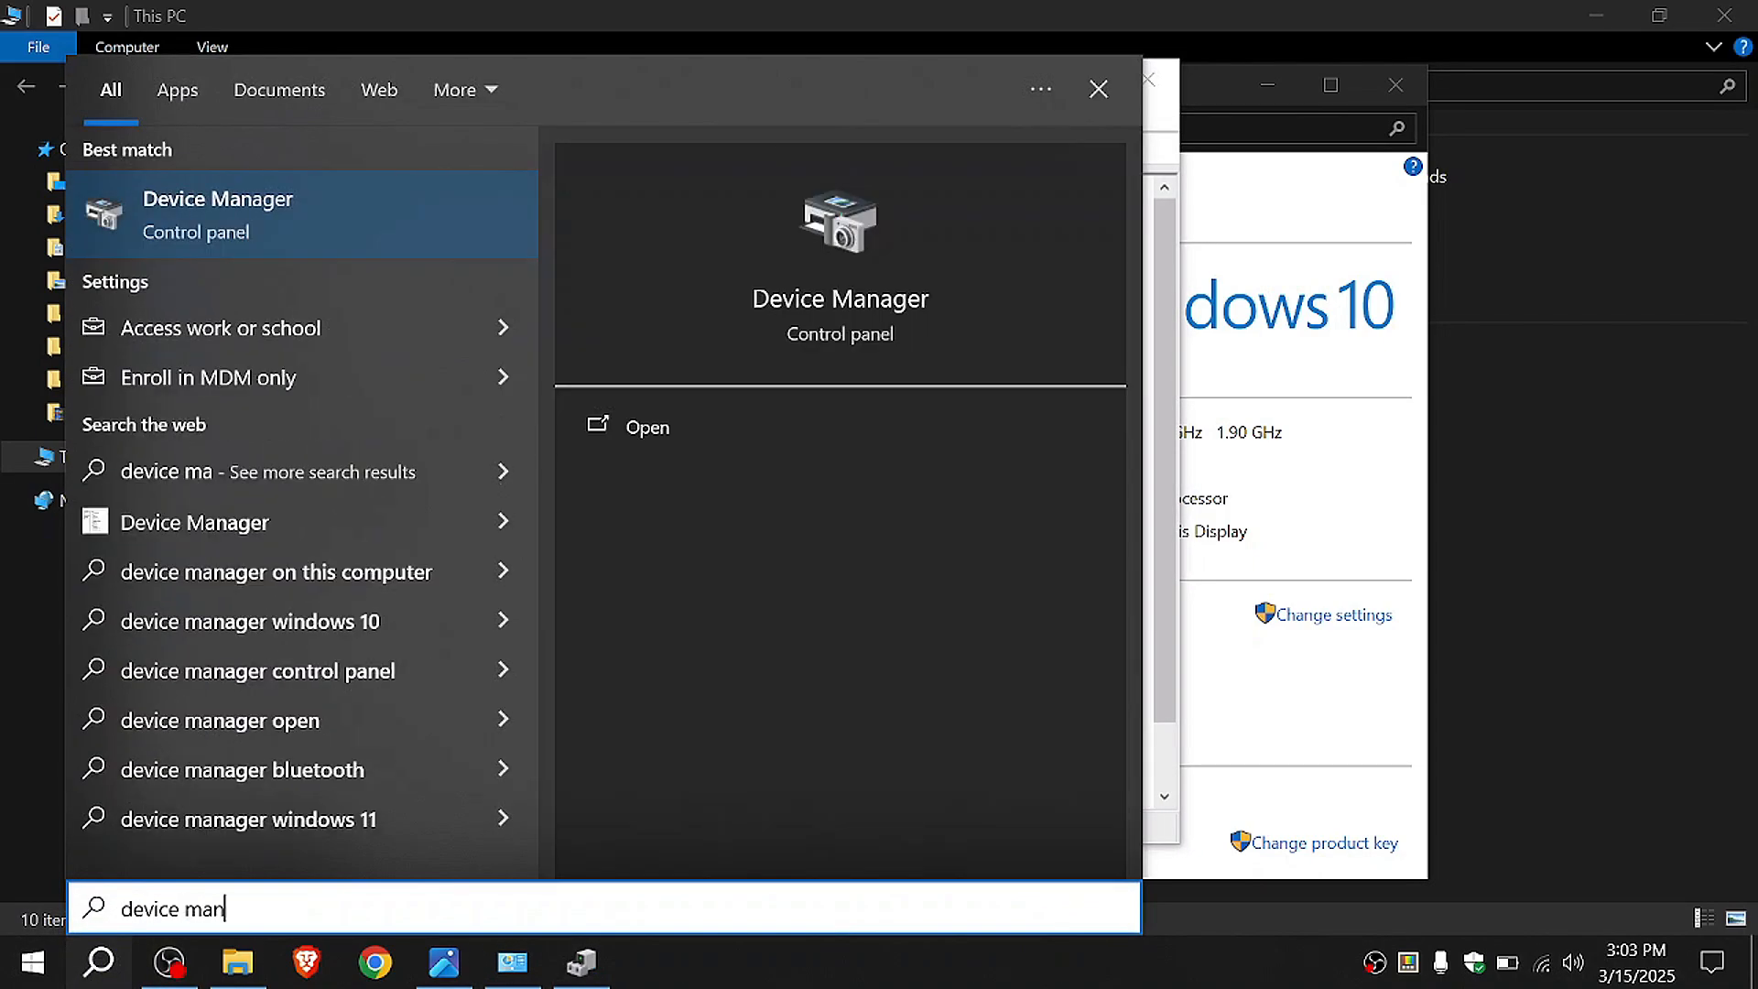
left_click(220, 220)
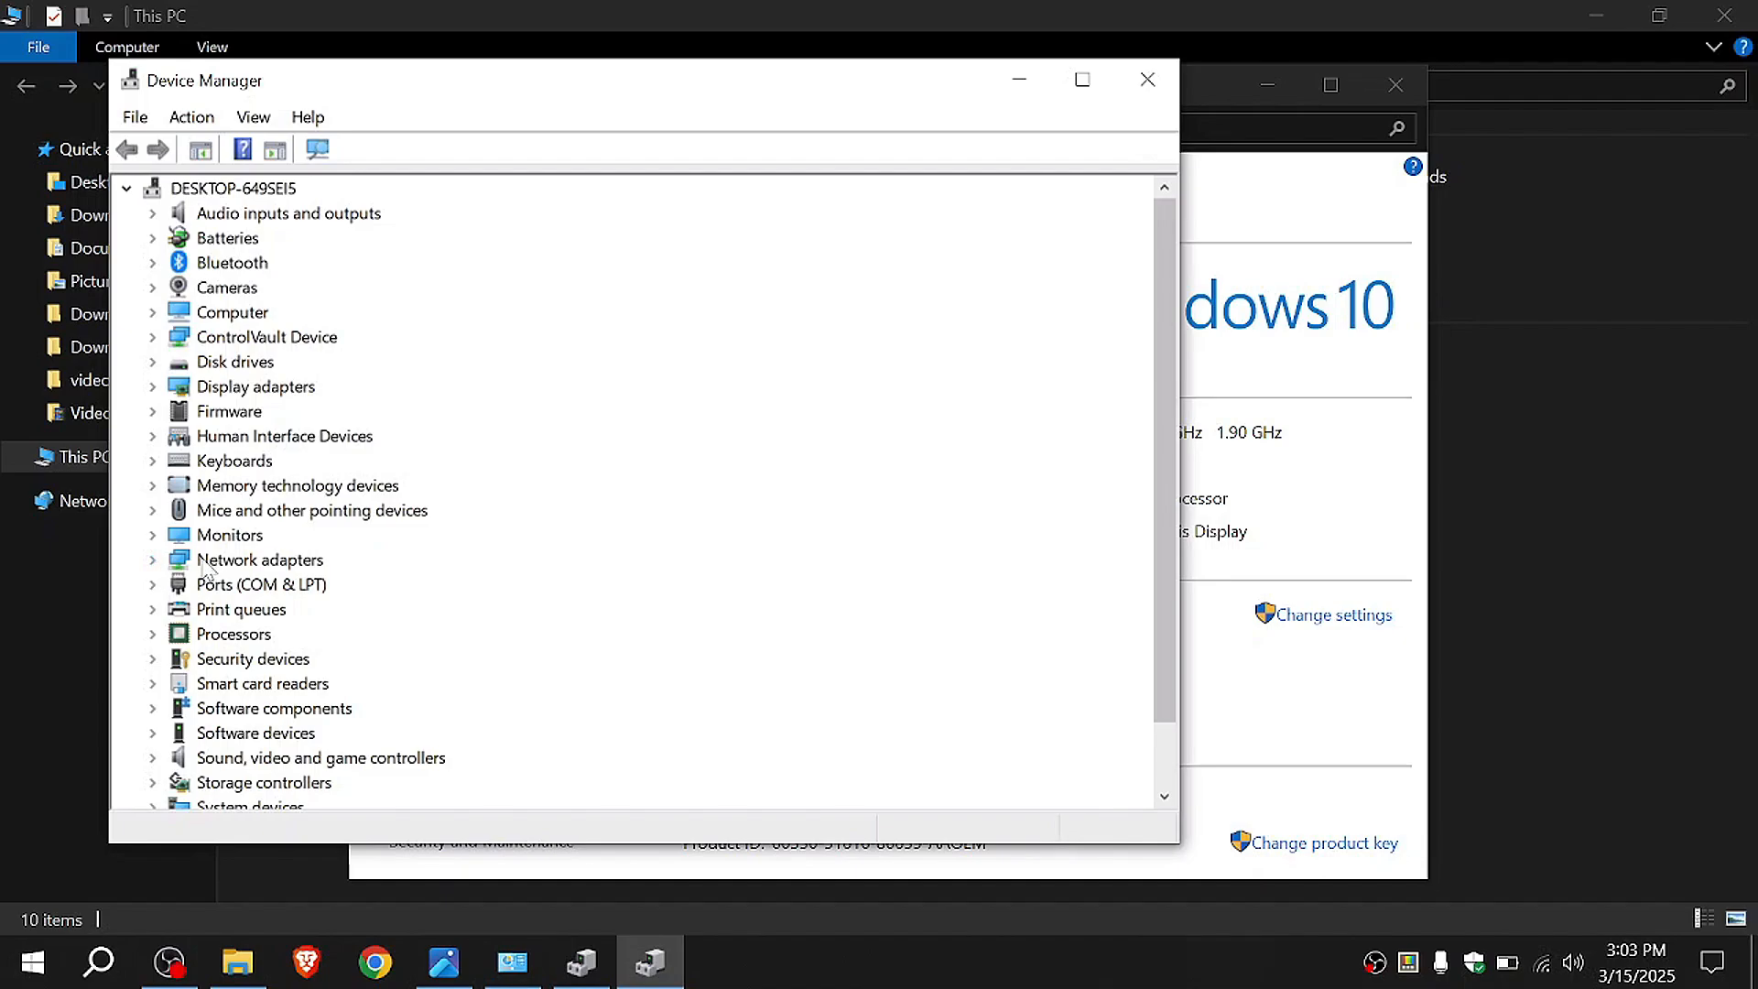
Step: Run an automatic driver update search for the Intel(R) Dual Band Wireless-AC 8265 network adapter
left_click(153, 561)
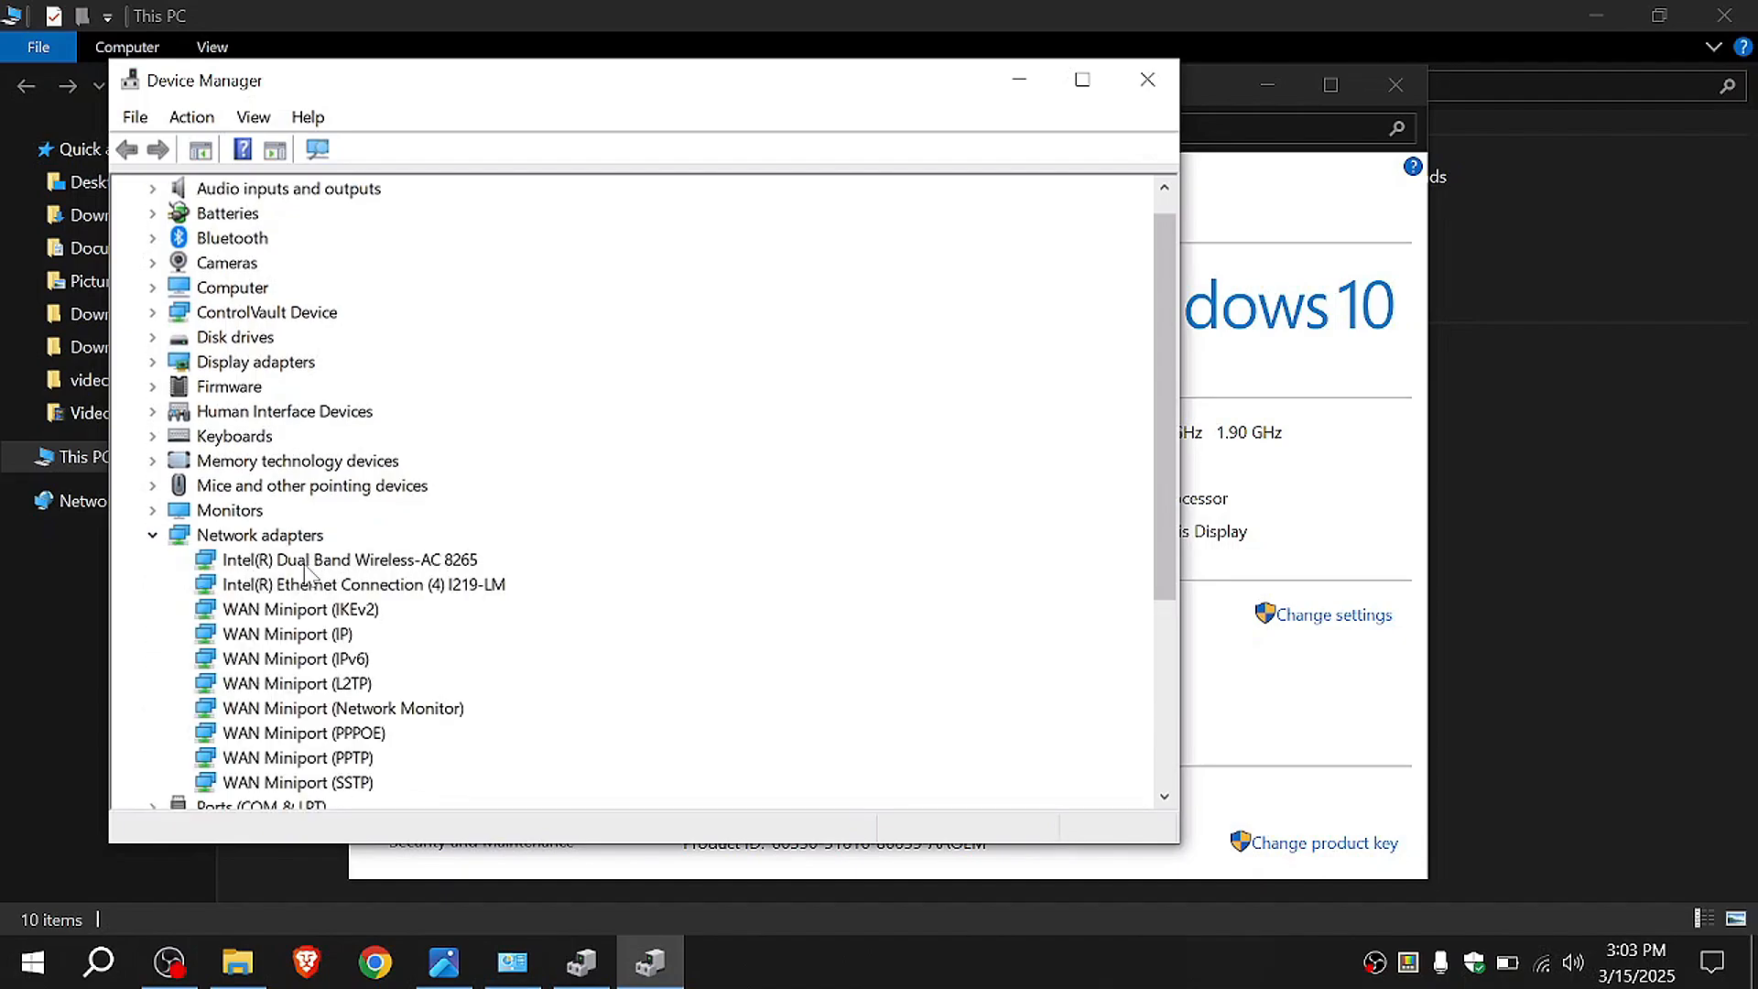
left_click(305, 561)
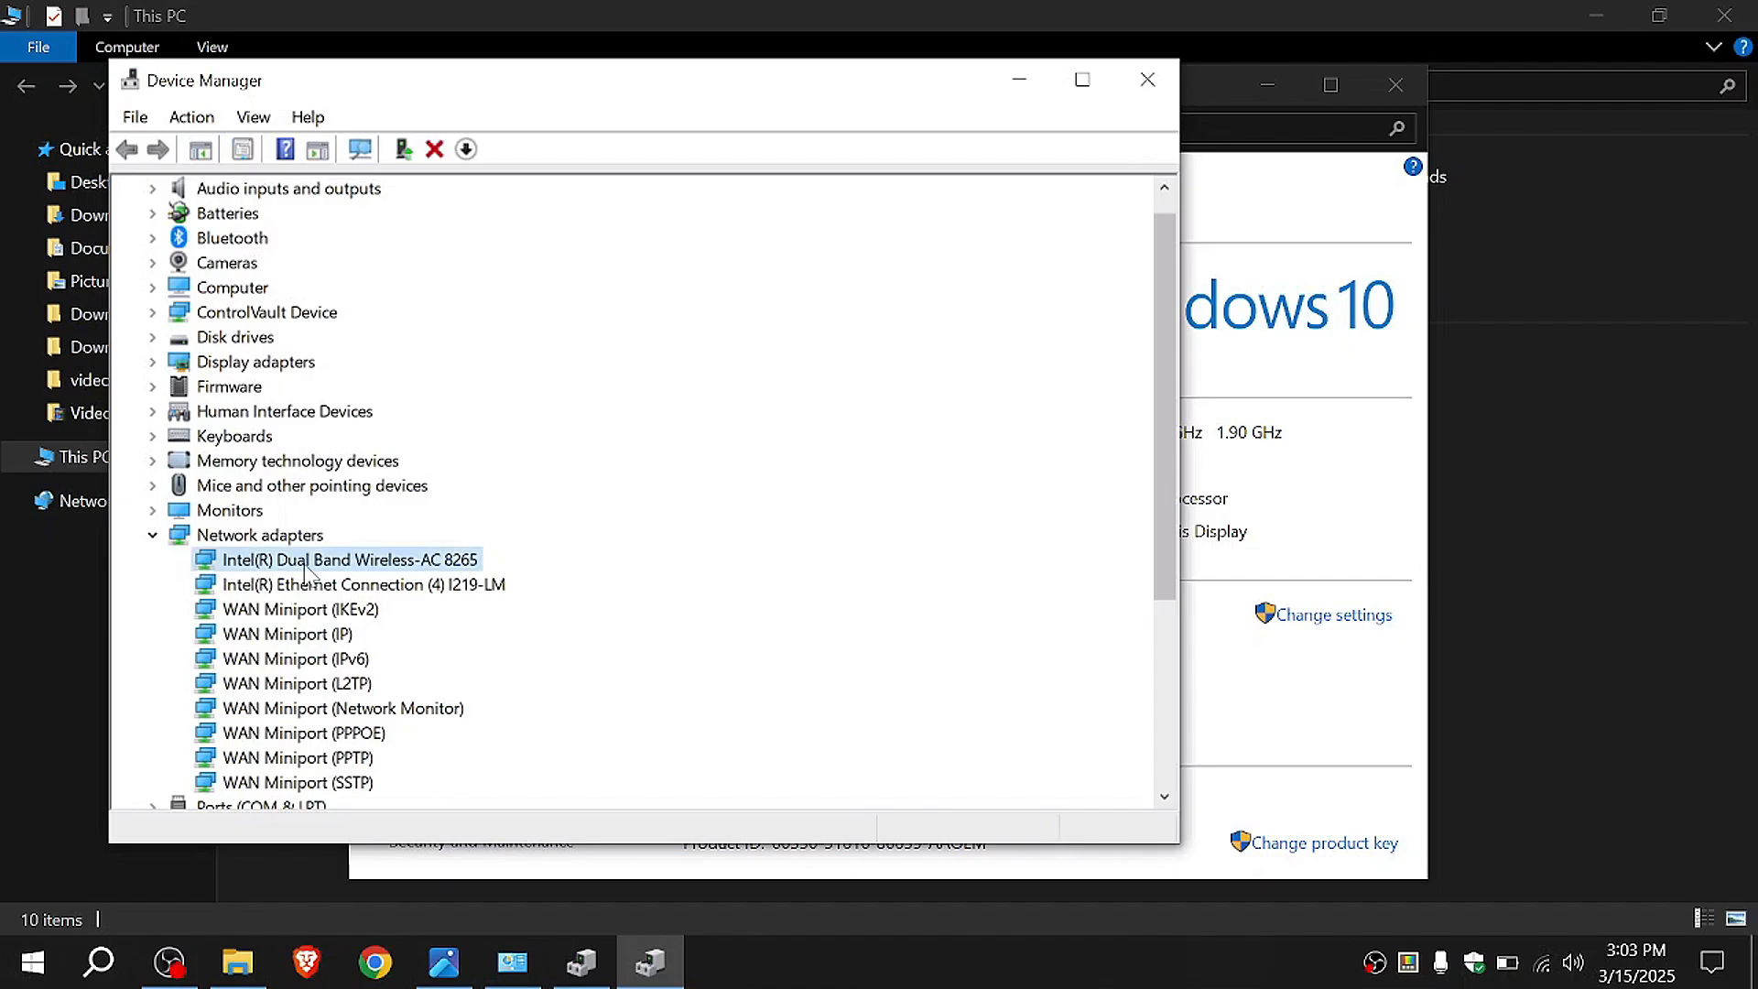
right_click(306, 565)
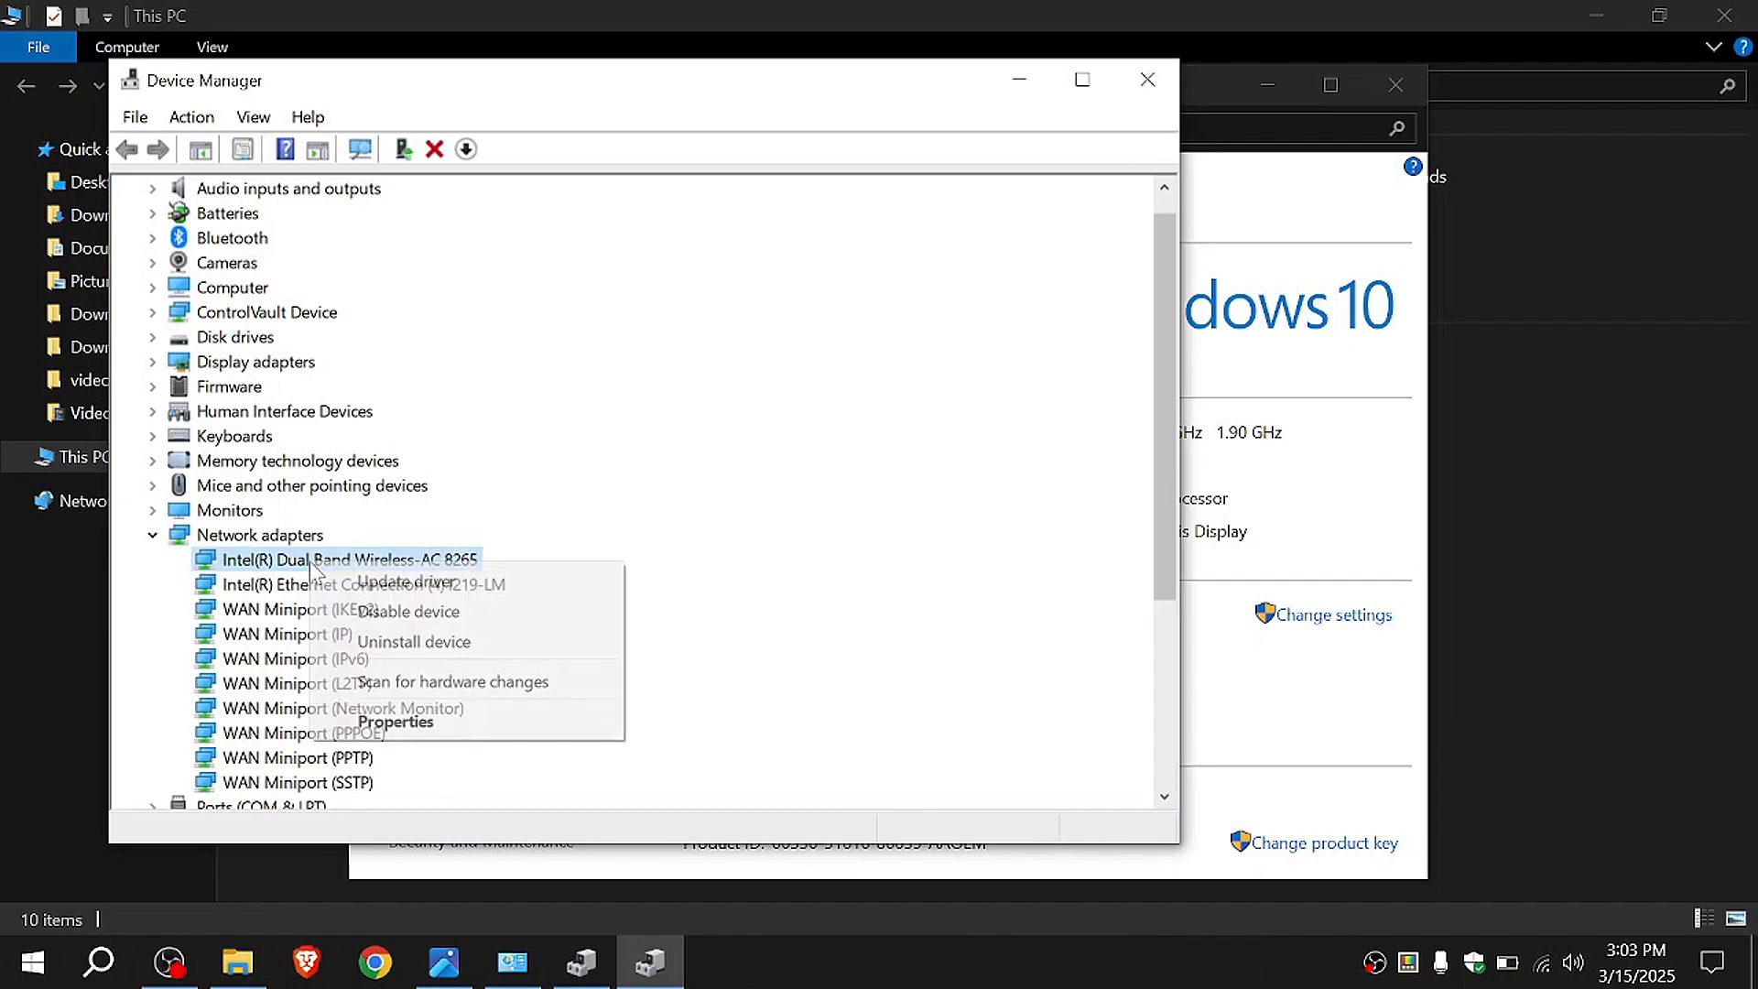
left_click(378, 584)
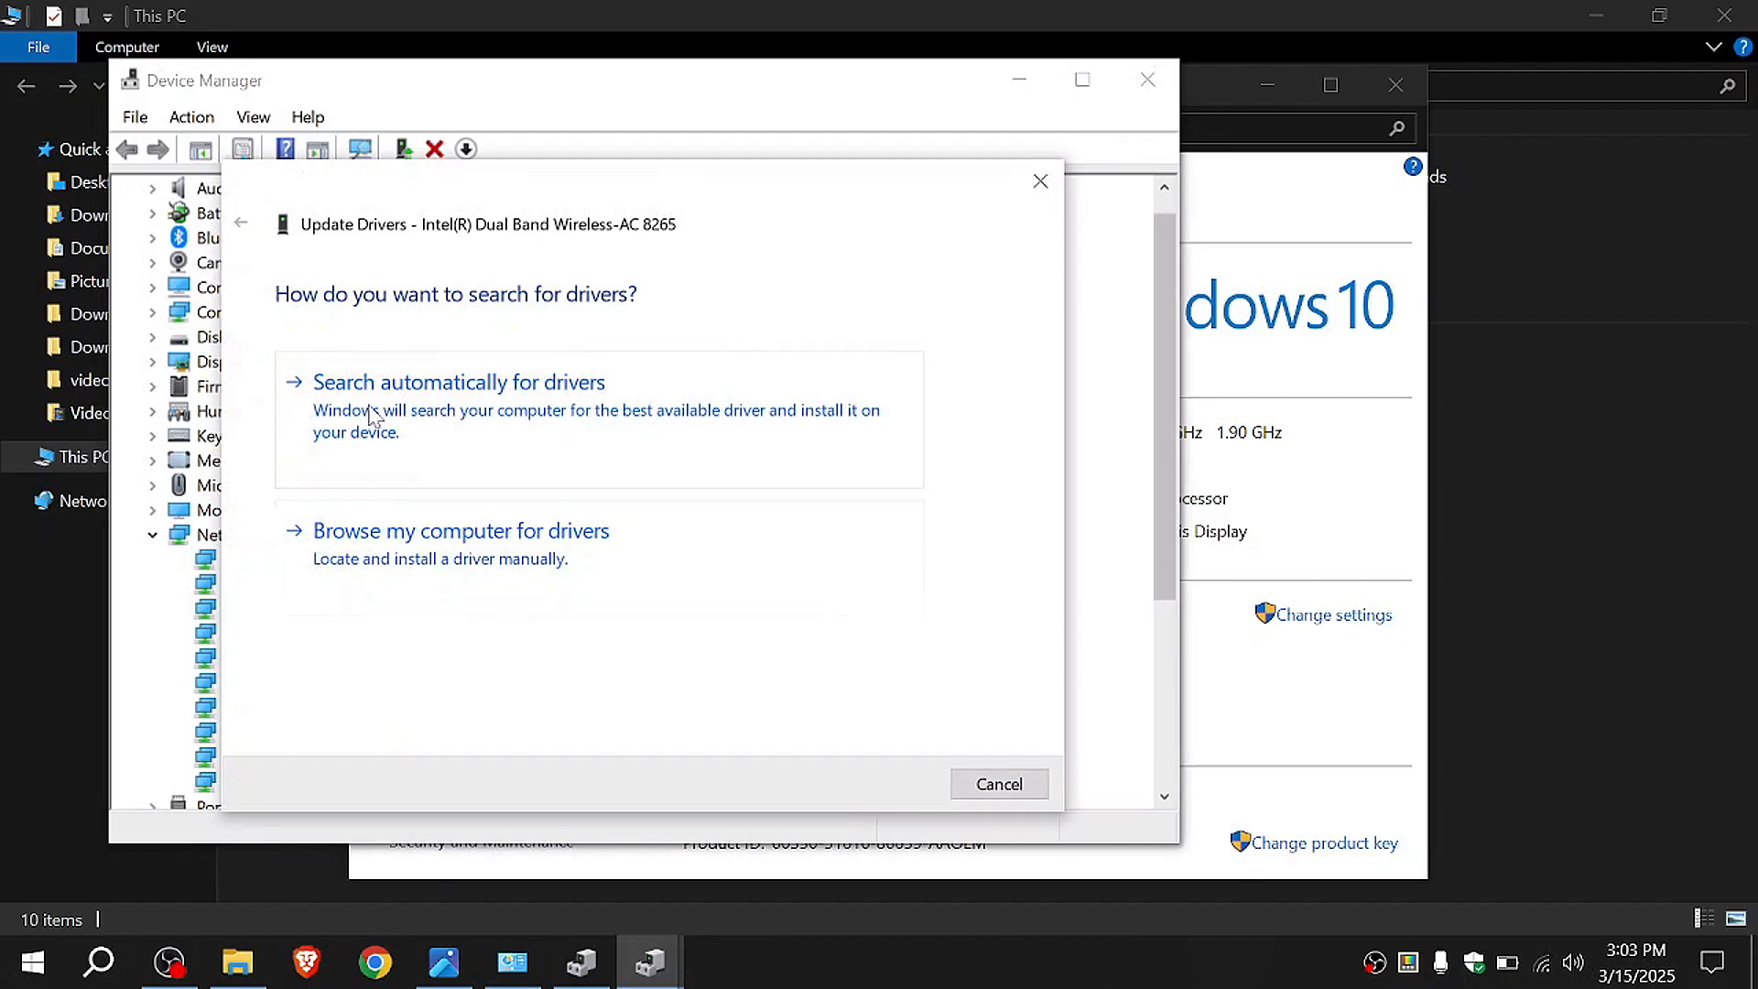
left_click(514, 420)
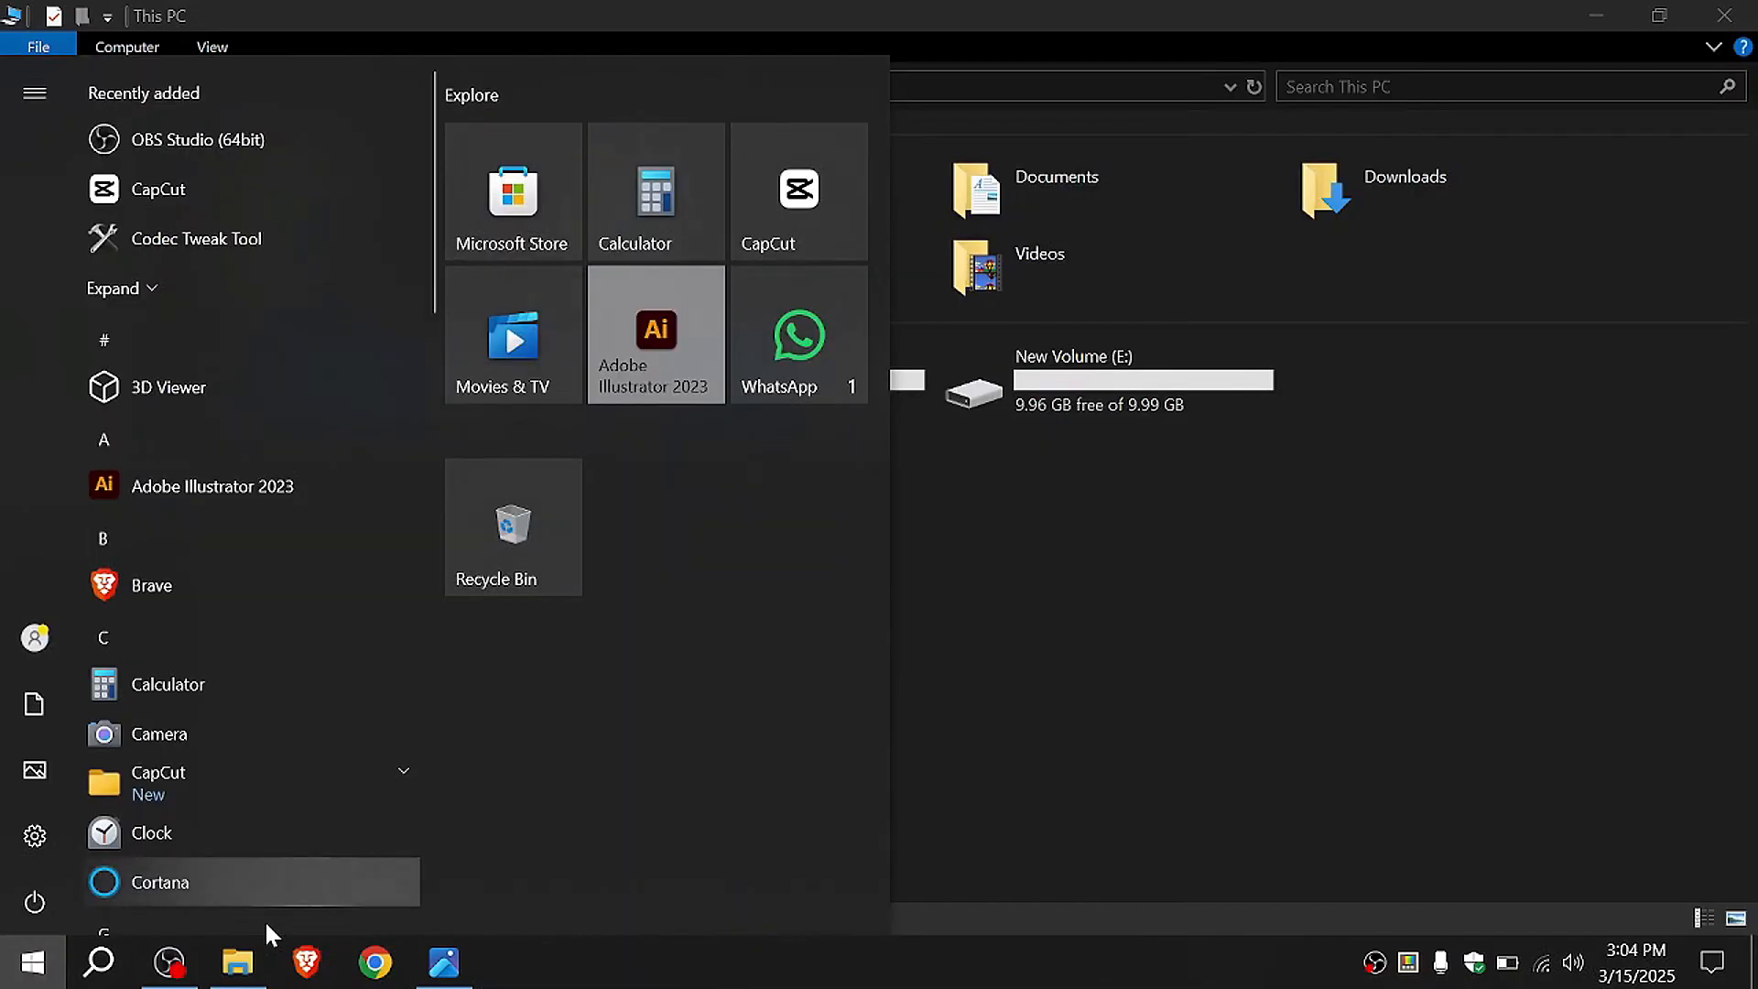
Step: Find Control Panel through Windows search and open its Sound settings
left_click(99, 961)
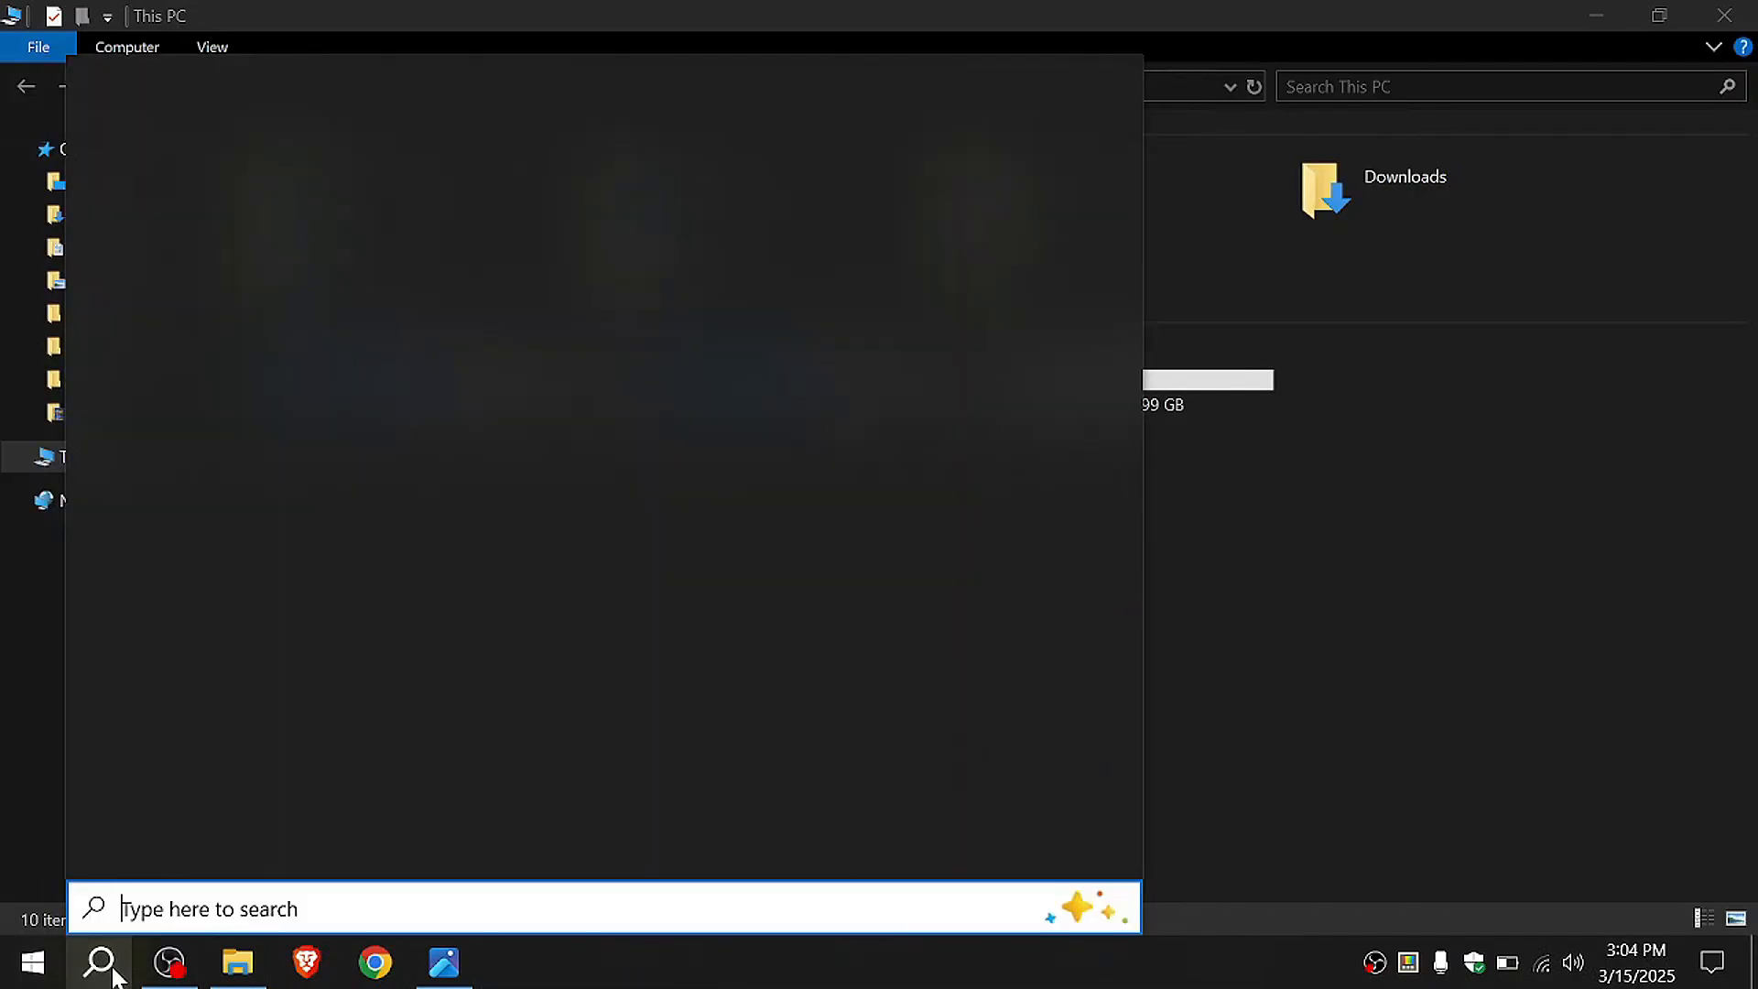
type("cron")
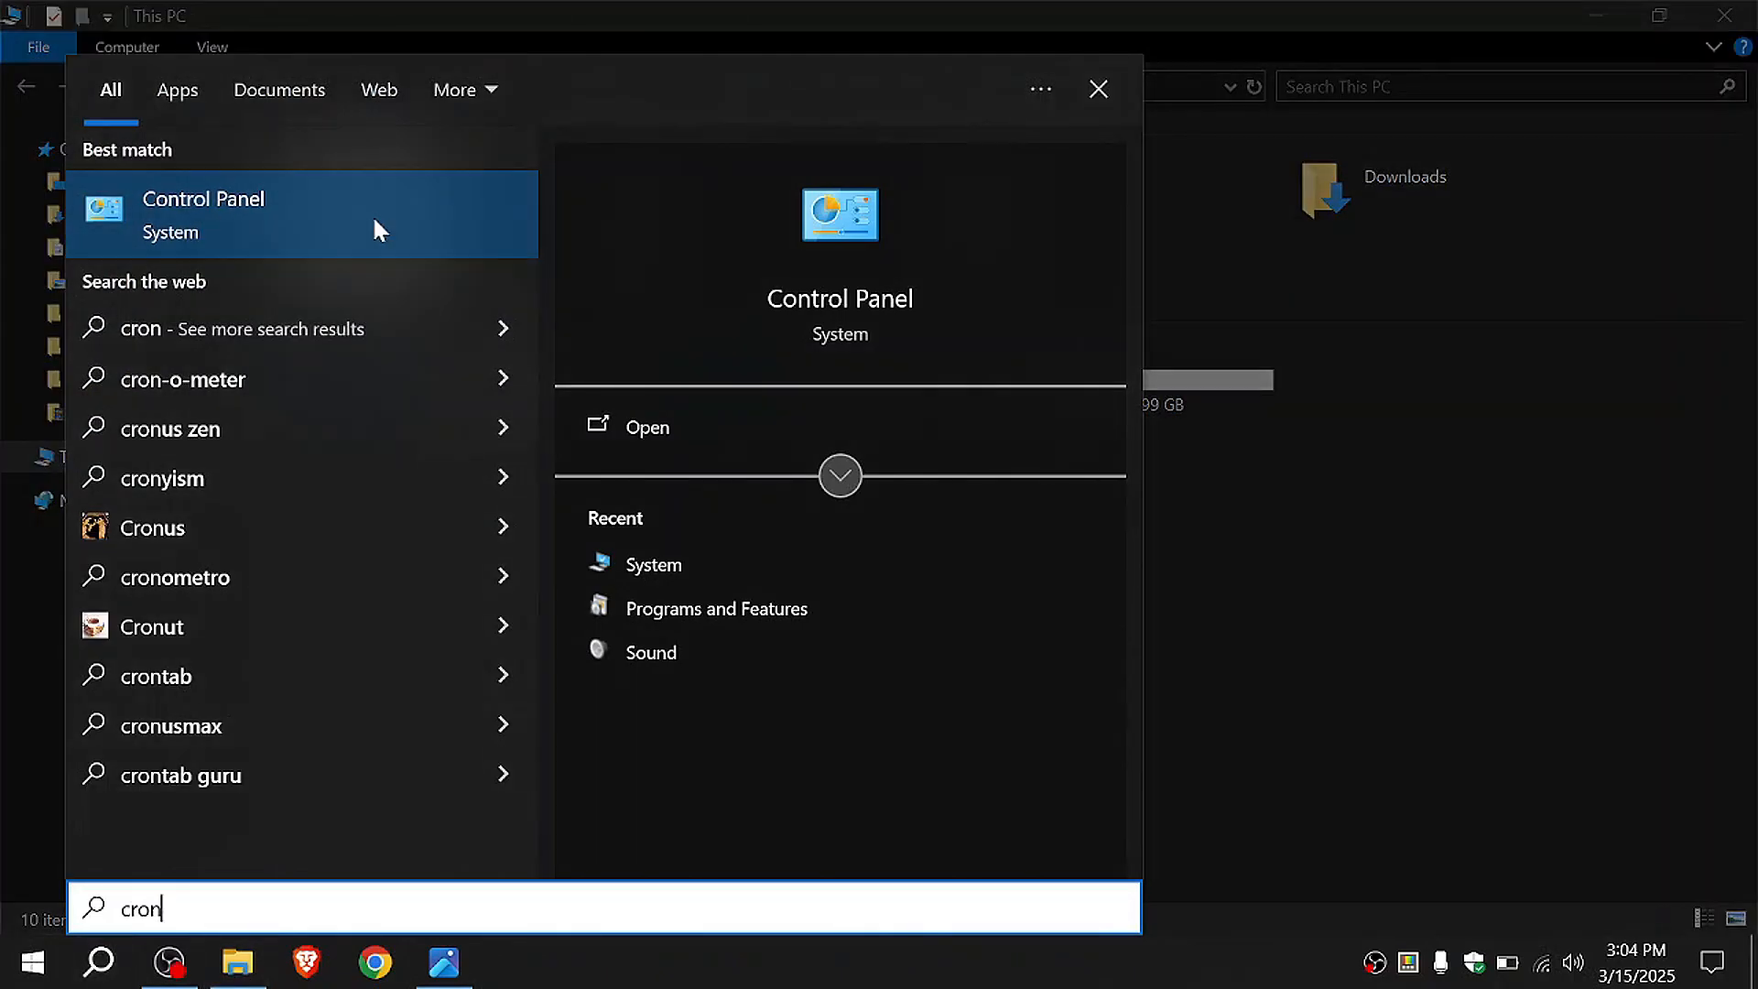
left_click(195, 224)
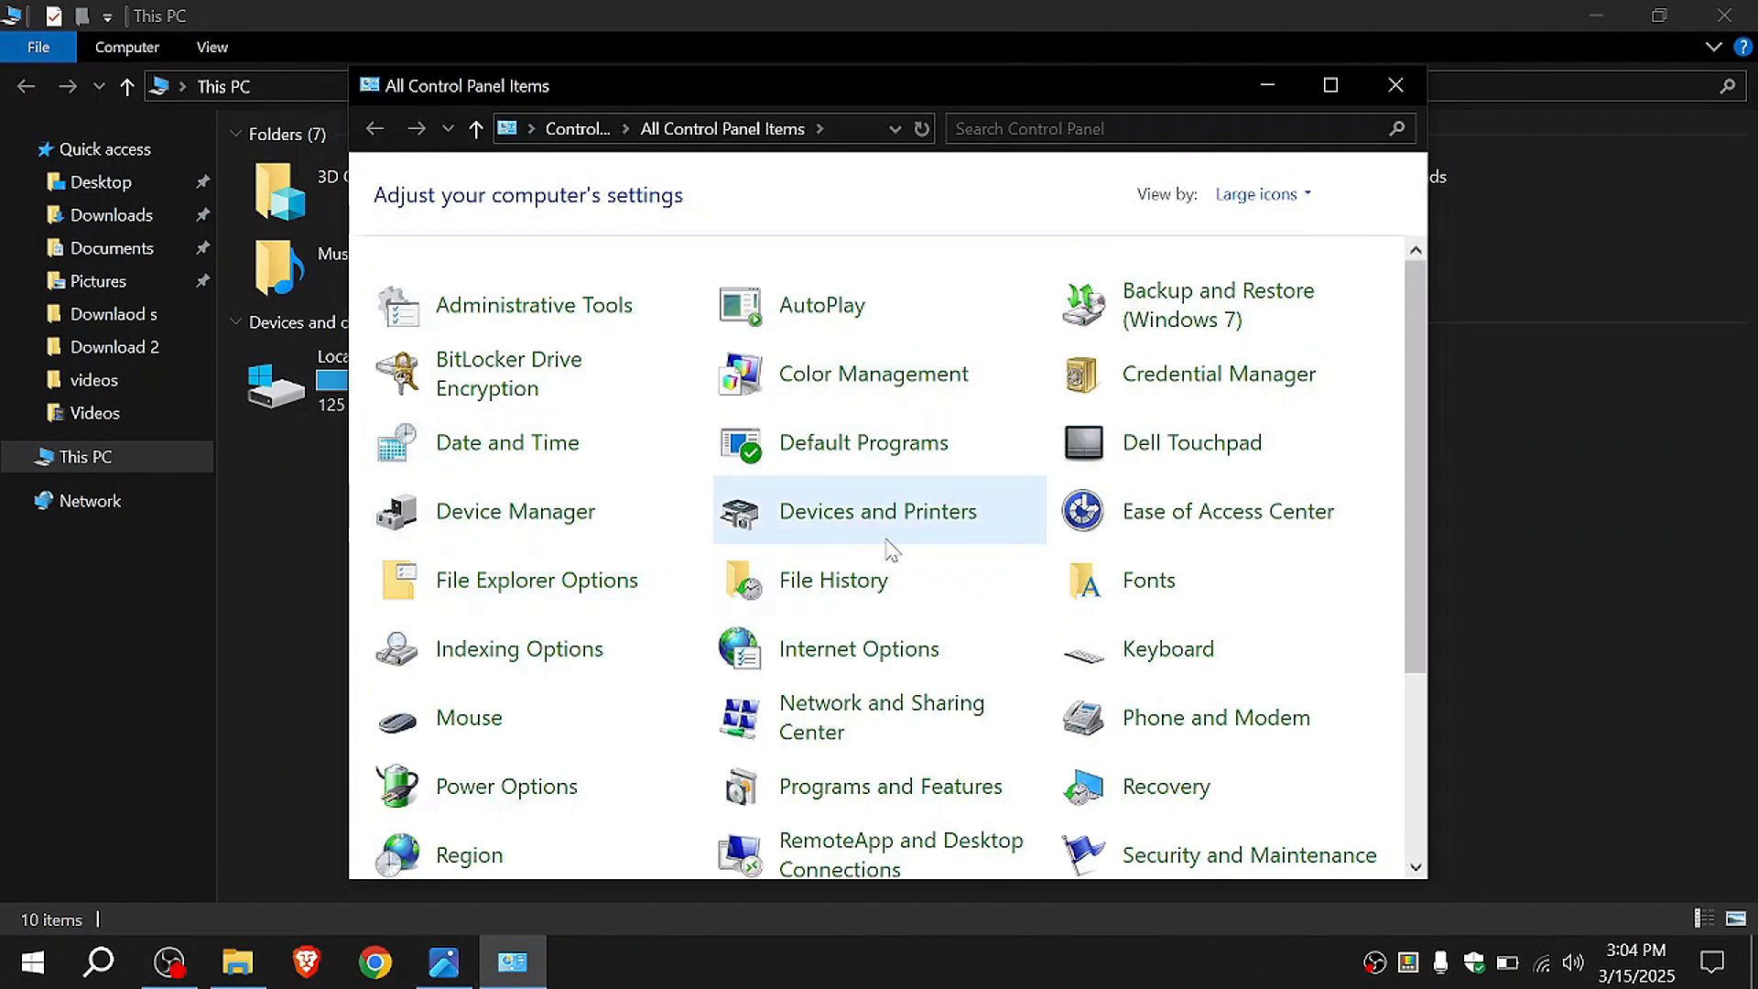
scroll(977, 546, "down", 1)
scroll(978, 546, "down", 2)
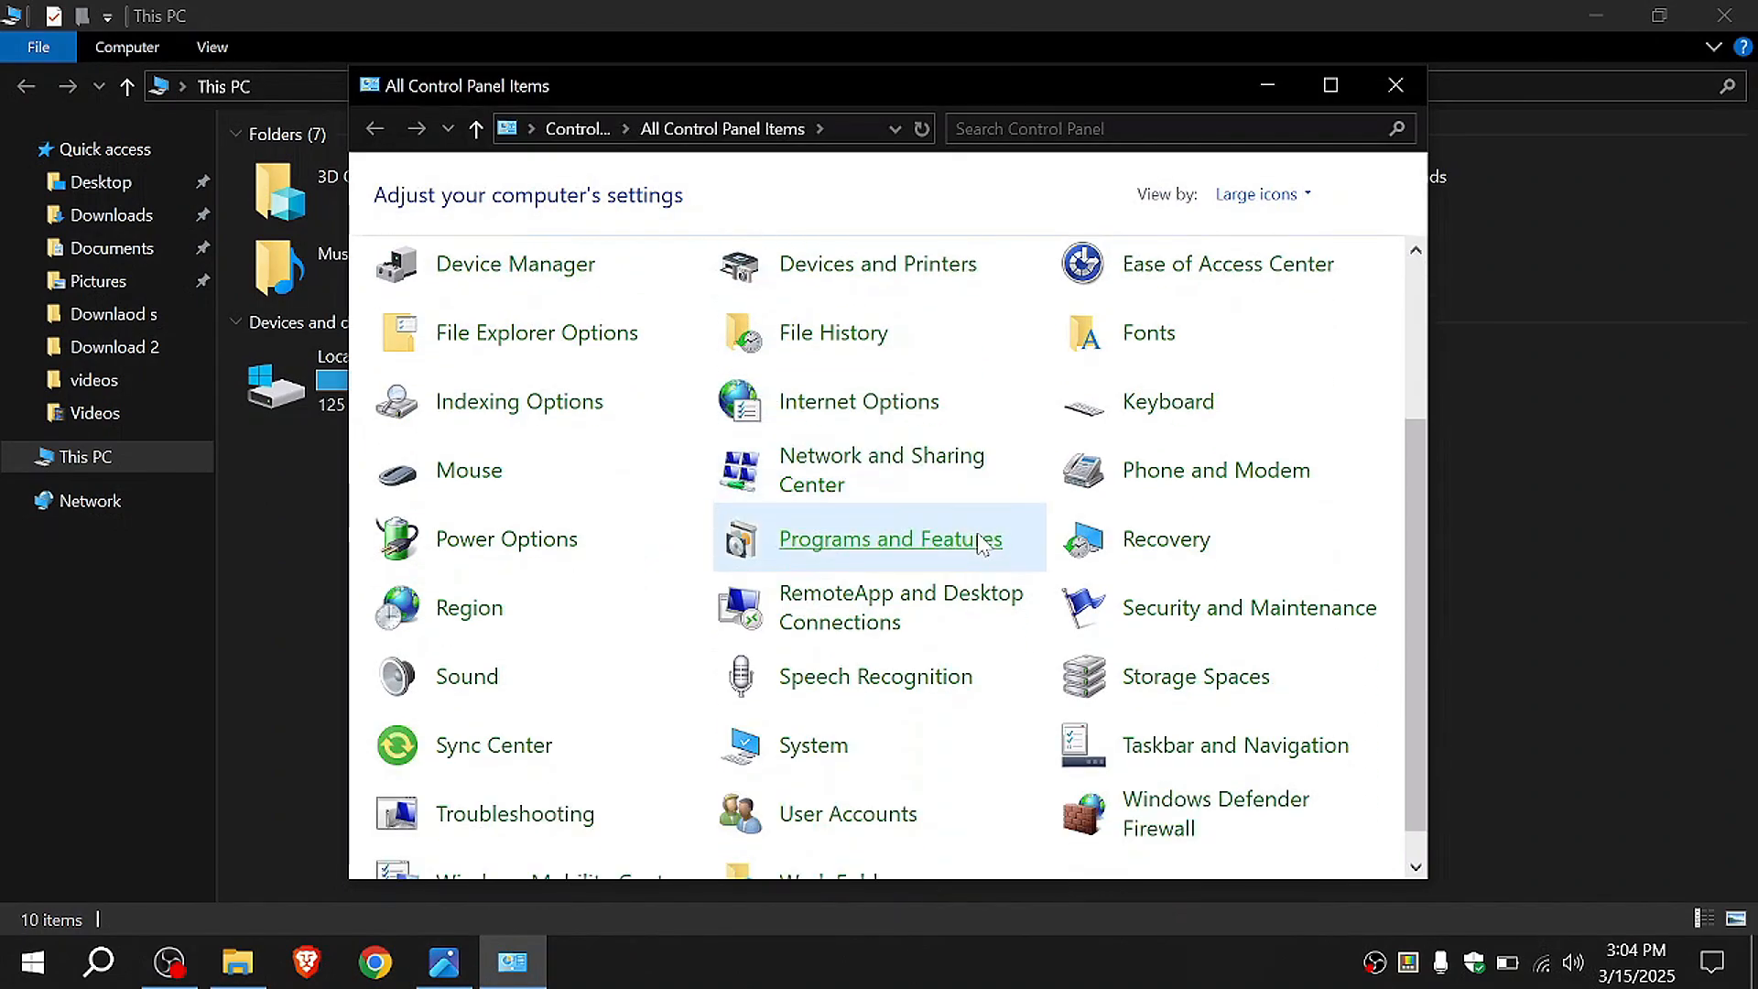
left_click(470, 680)
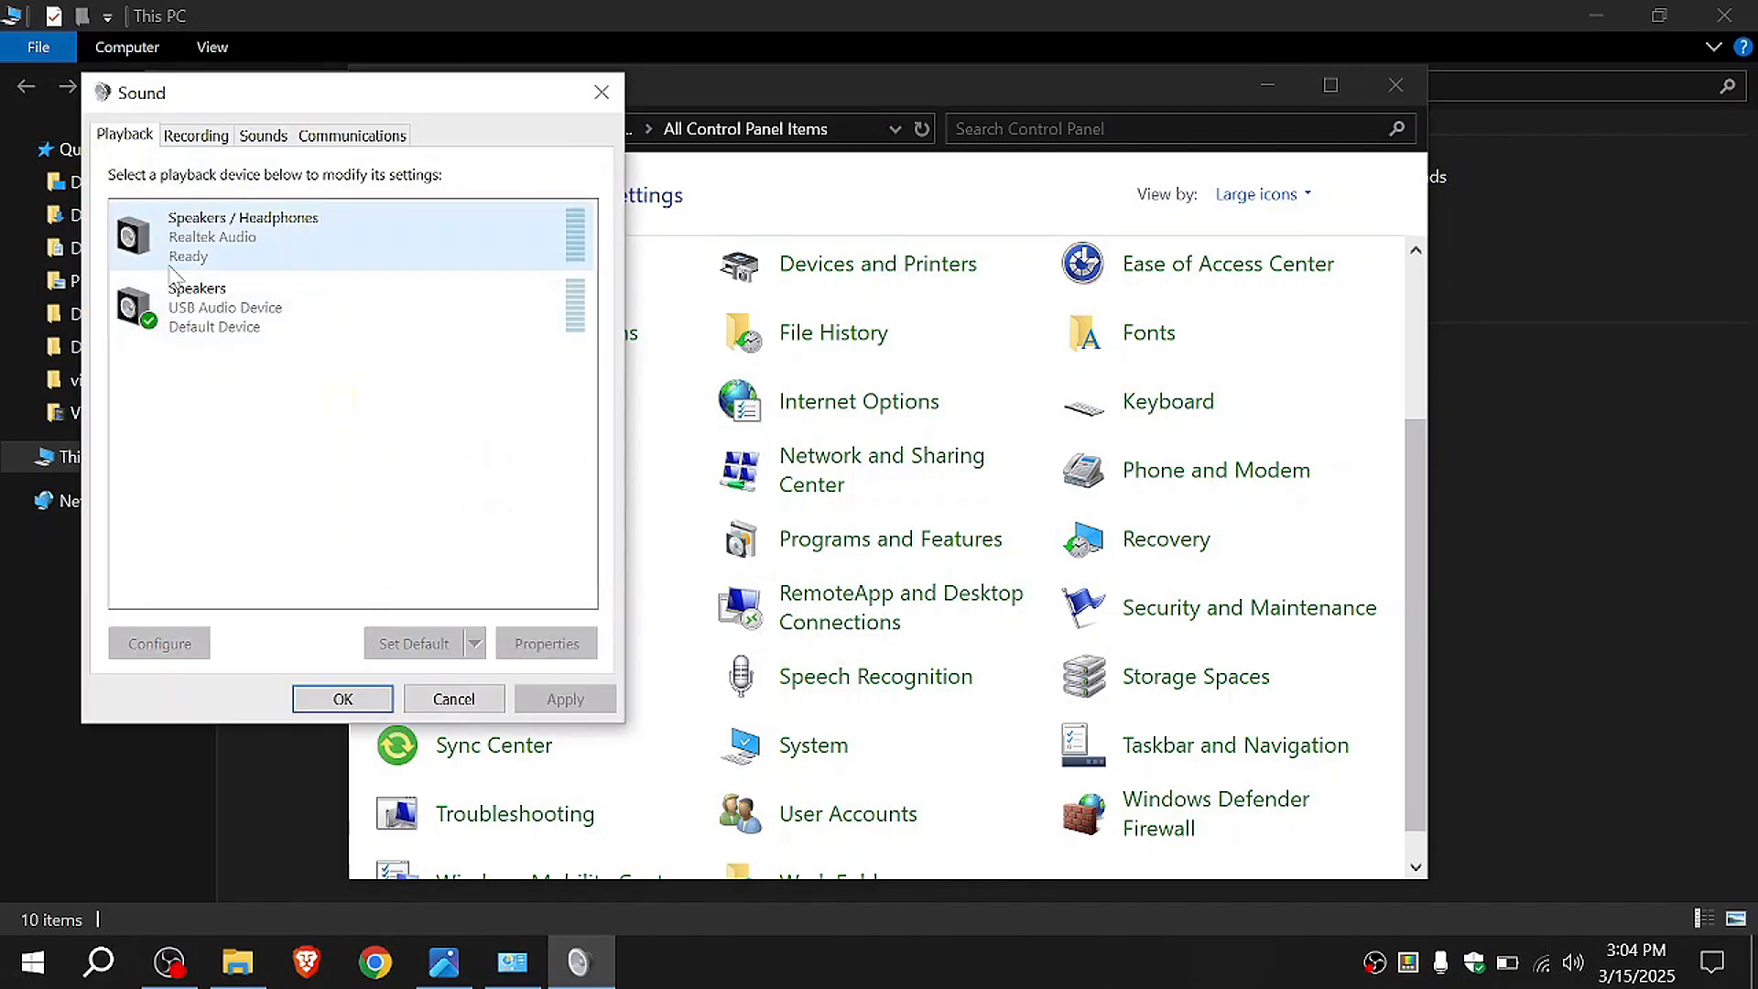
Step: Disable all enhancements for the default USB Audio Device speakers, apply the setting and close the sound dialogs
left_click(246, 307)
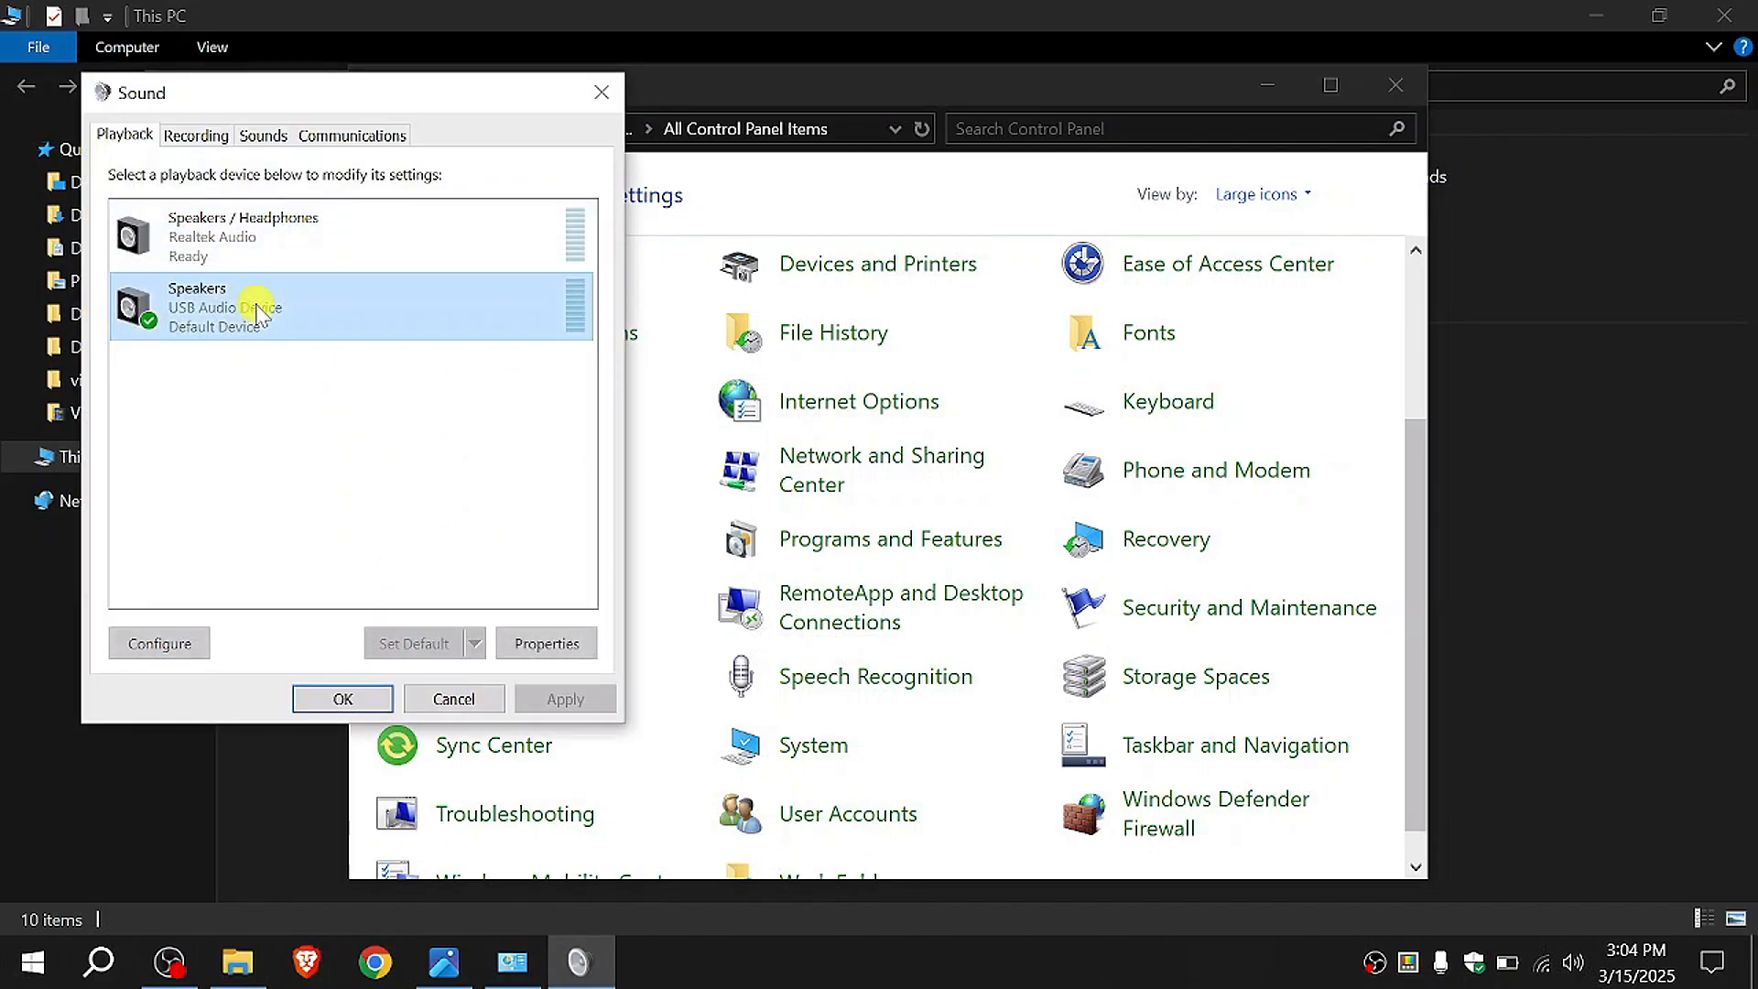
left_click(552, 646)
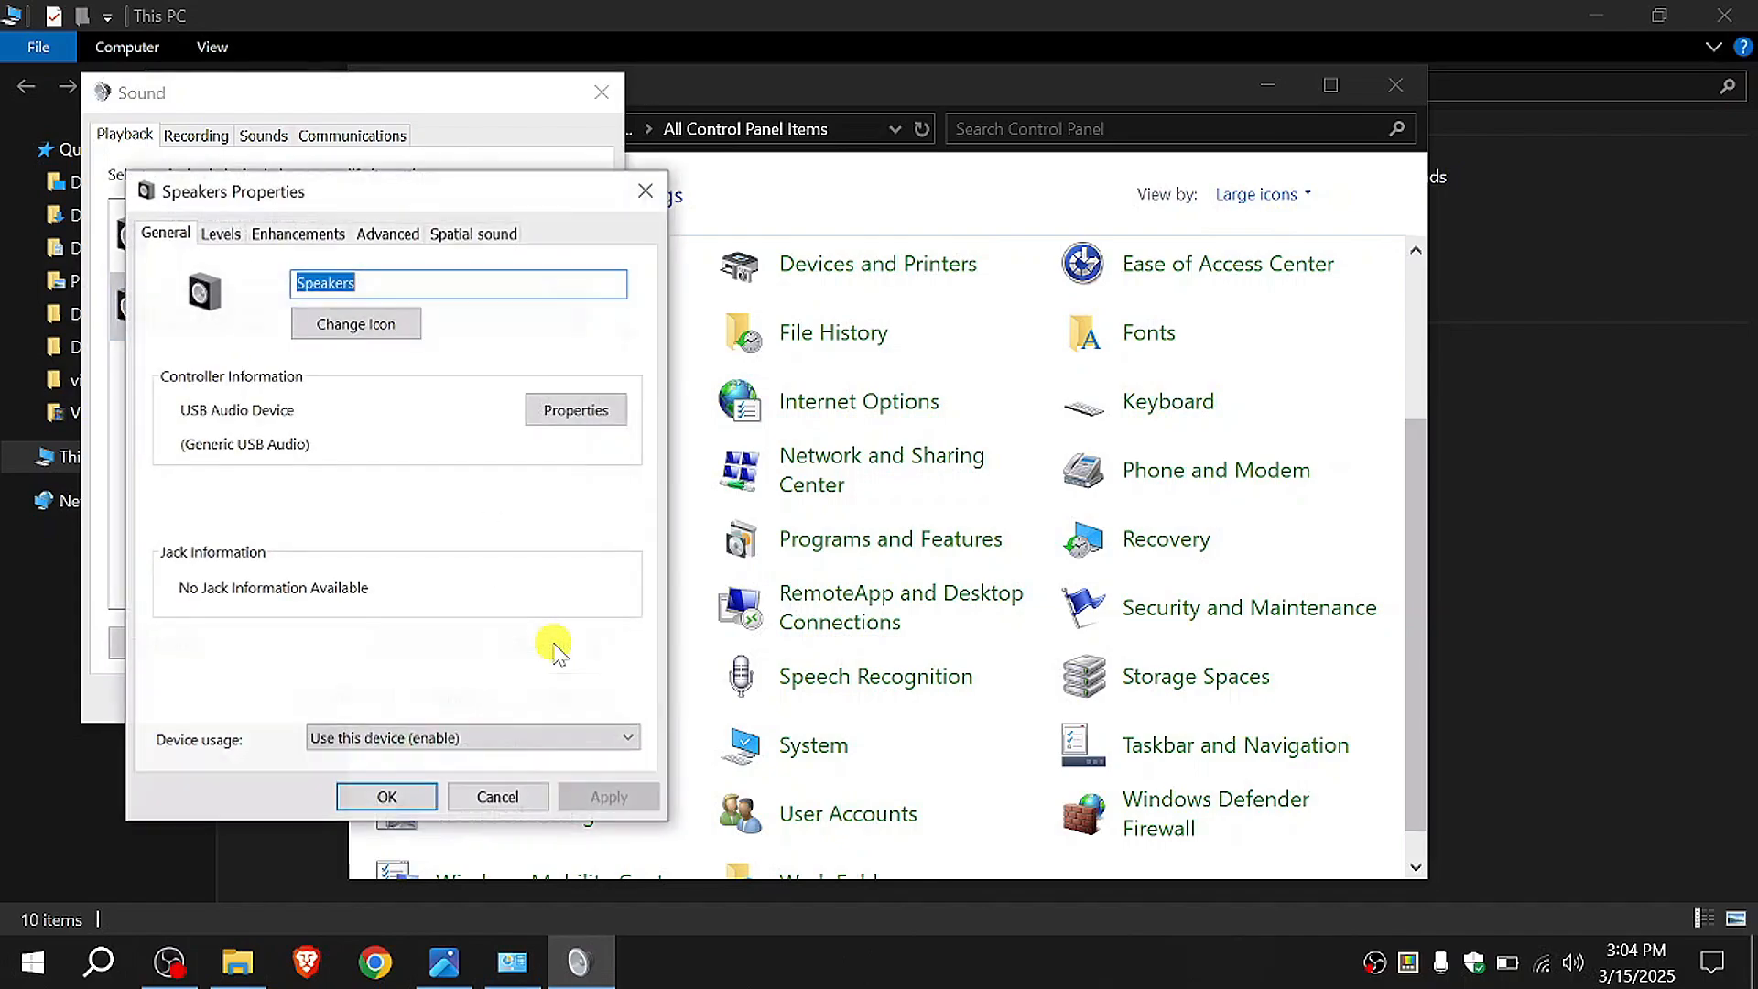
left_click(333, 236)
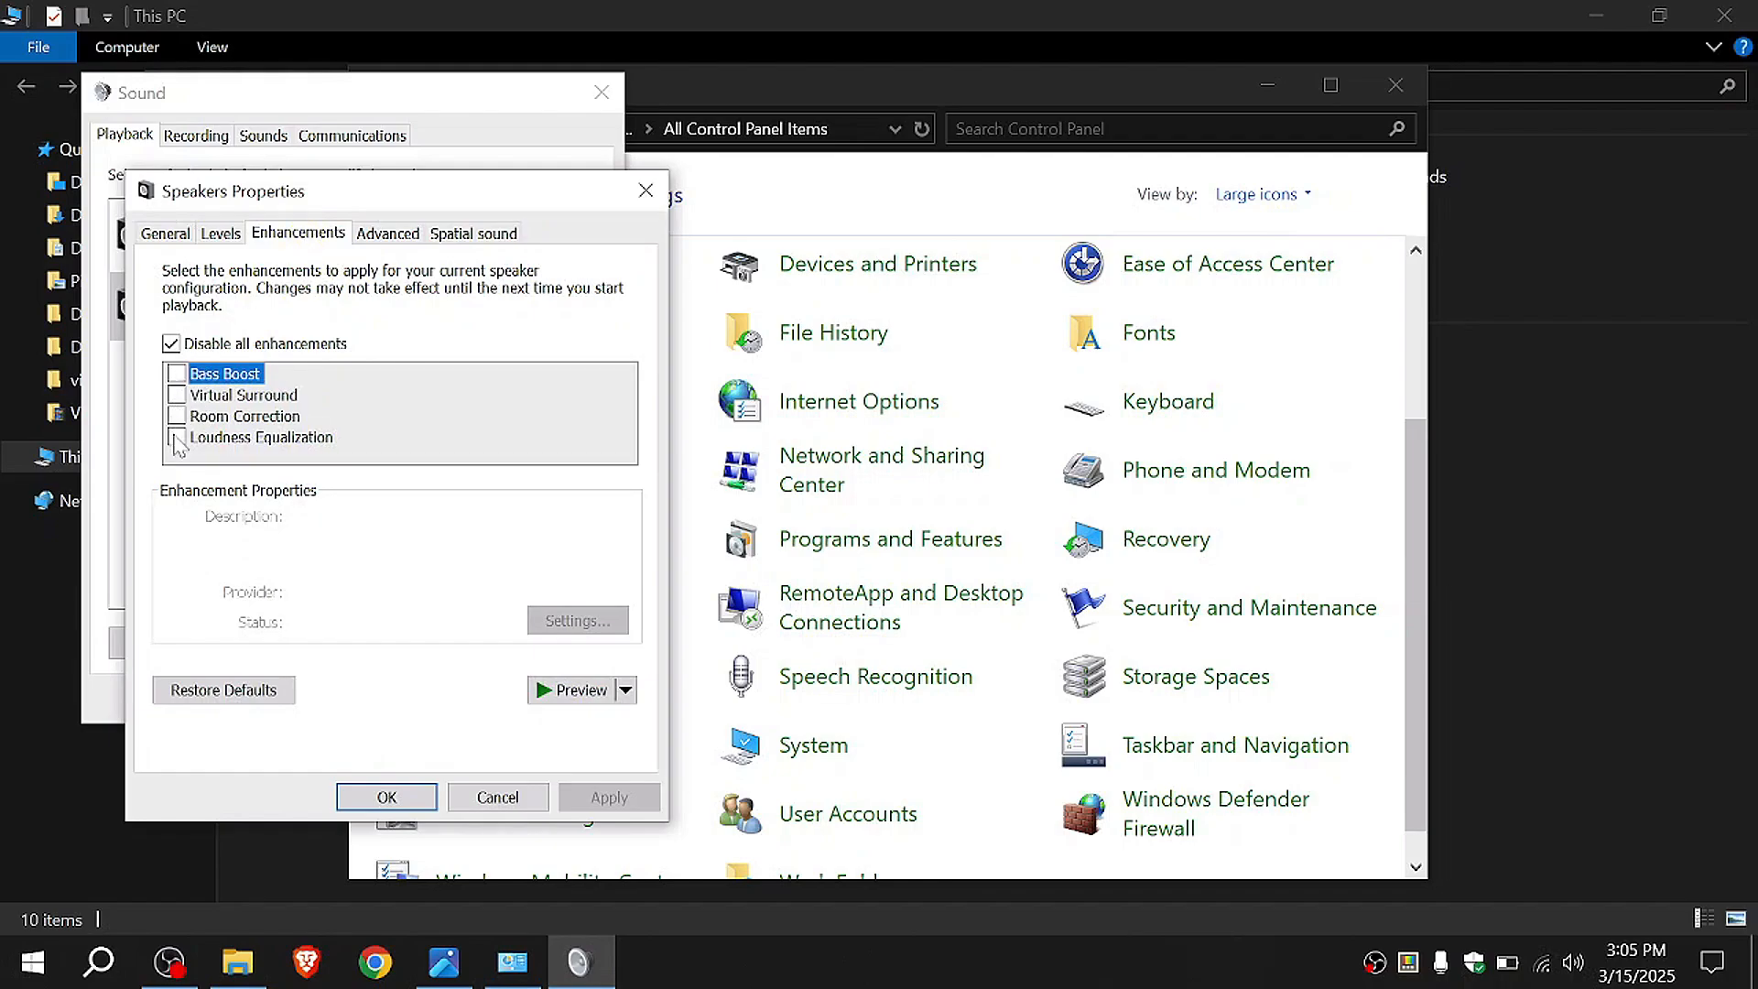
left_click(171, 343)
left_click(170, 344)
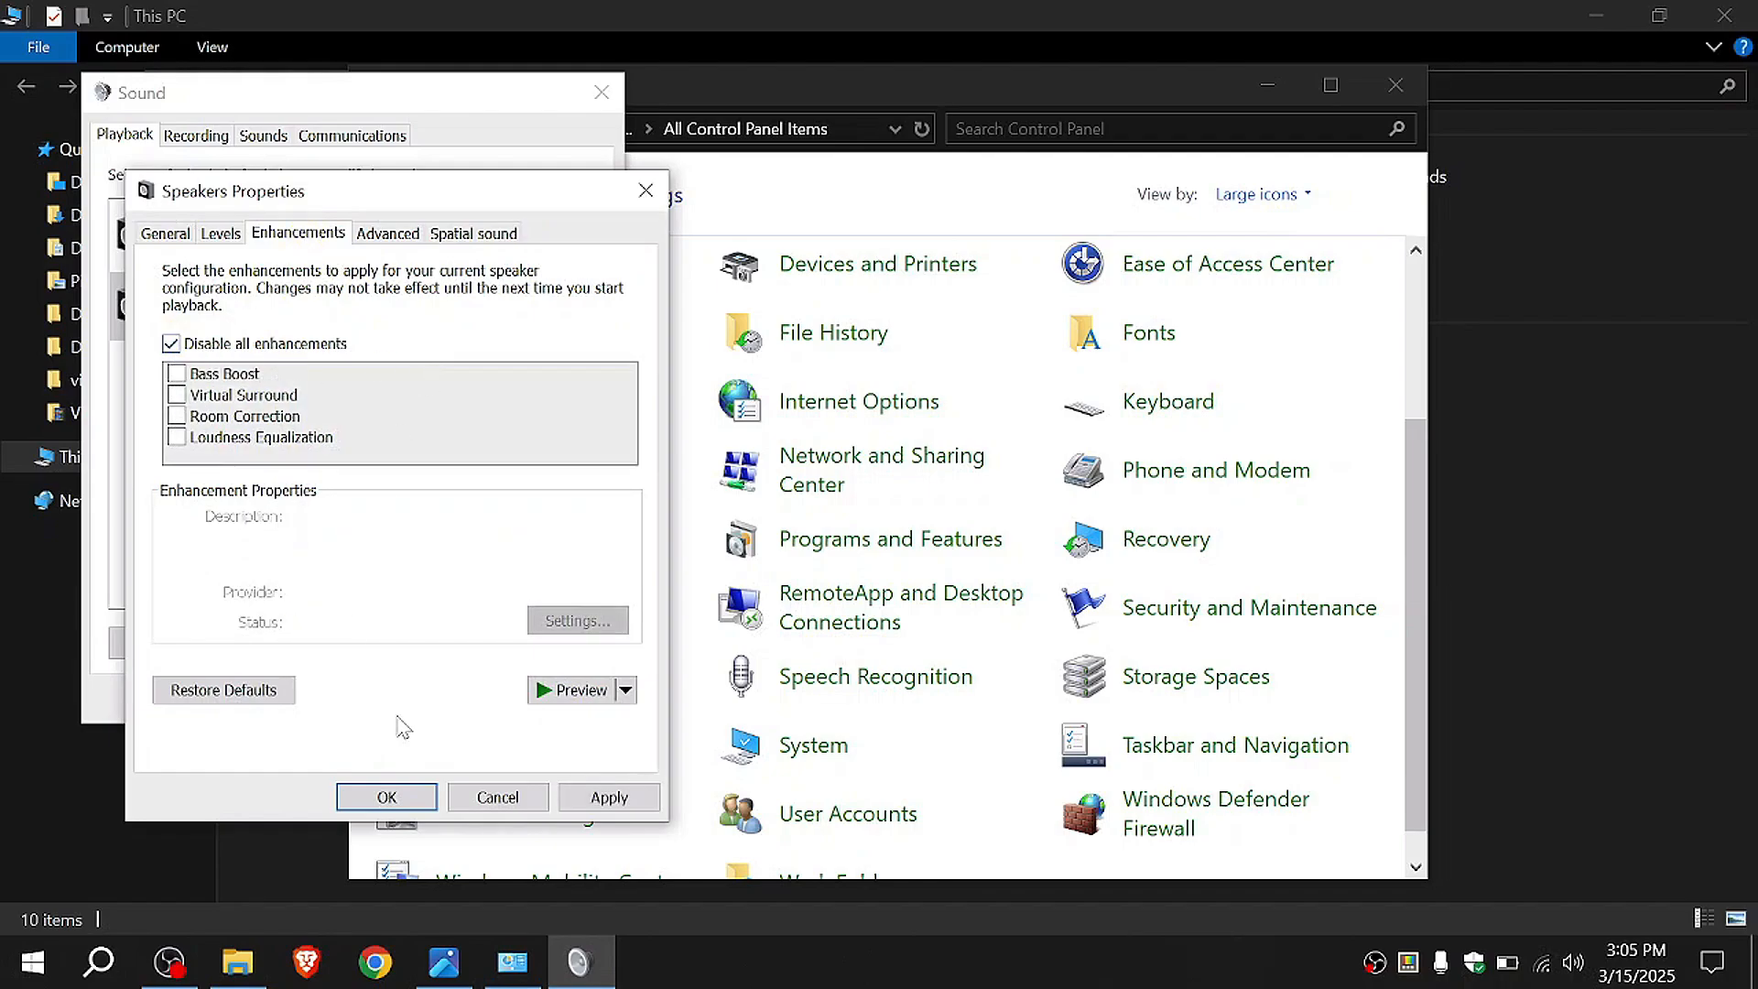
left_click(609, 797)
left_click(387, 797)
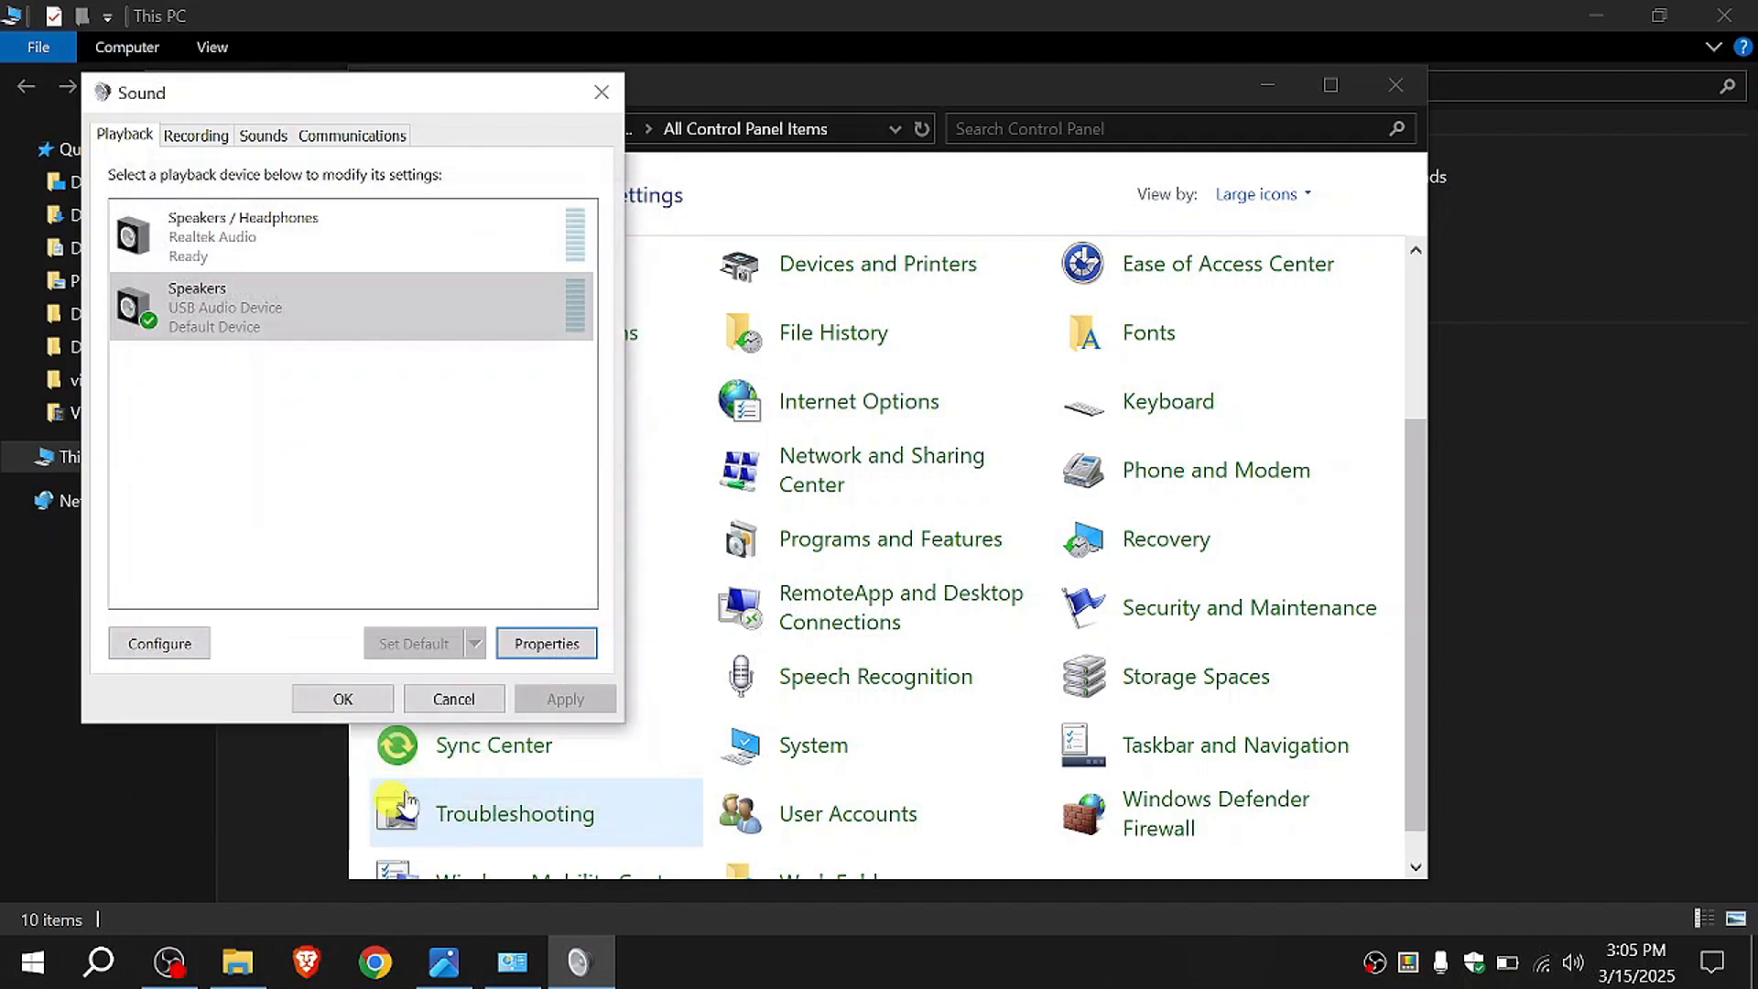
left_click(342, 700)
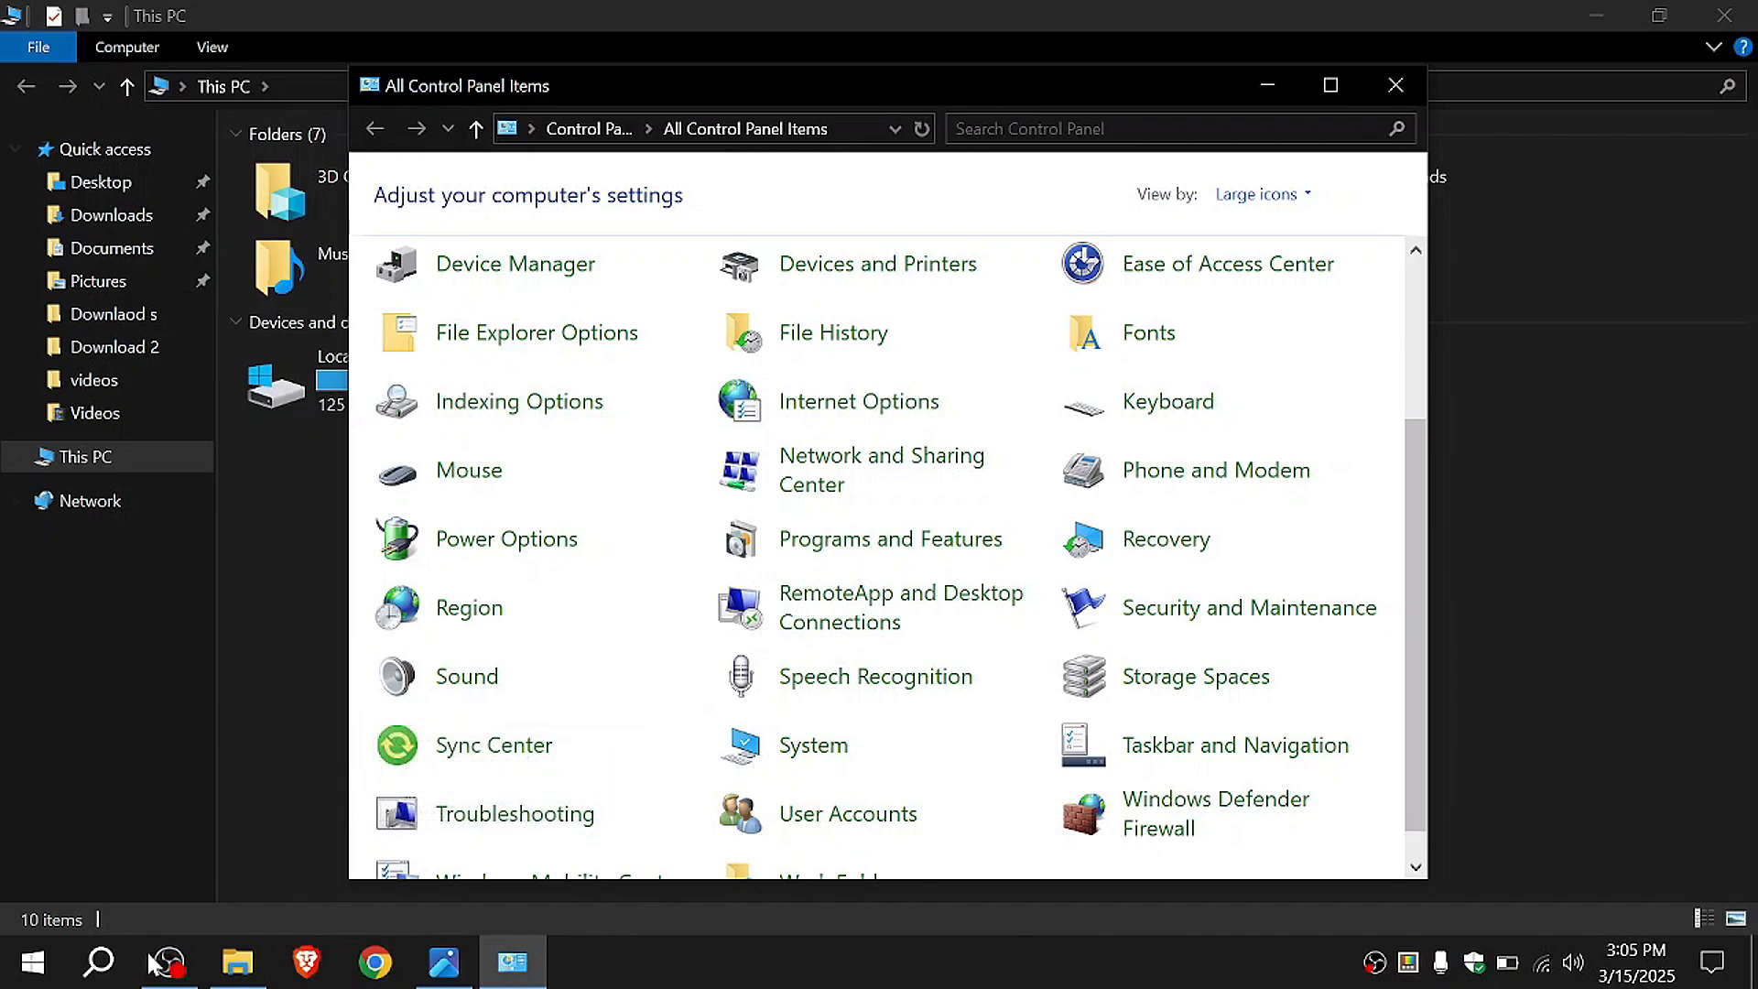
Step: Open System Configuration by running the msconfig command
left_click(118, 977)
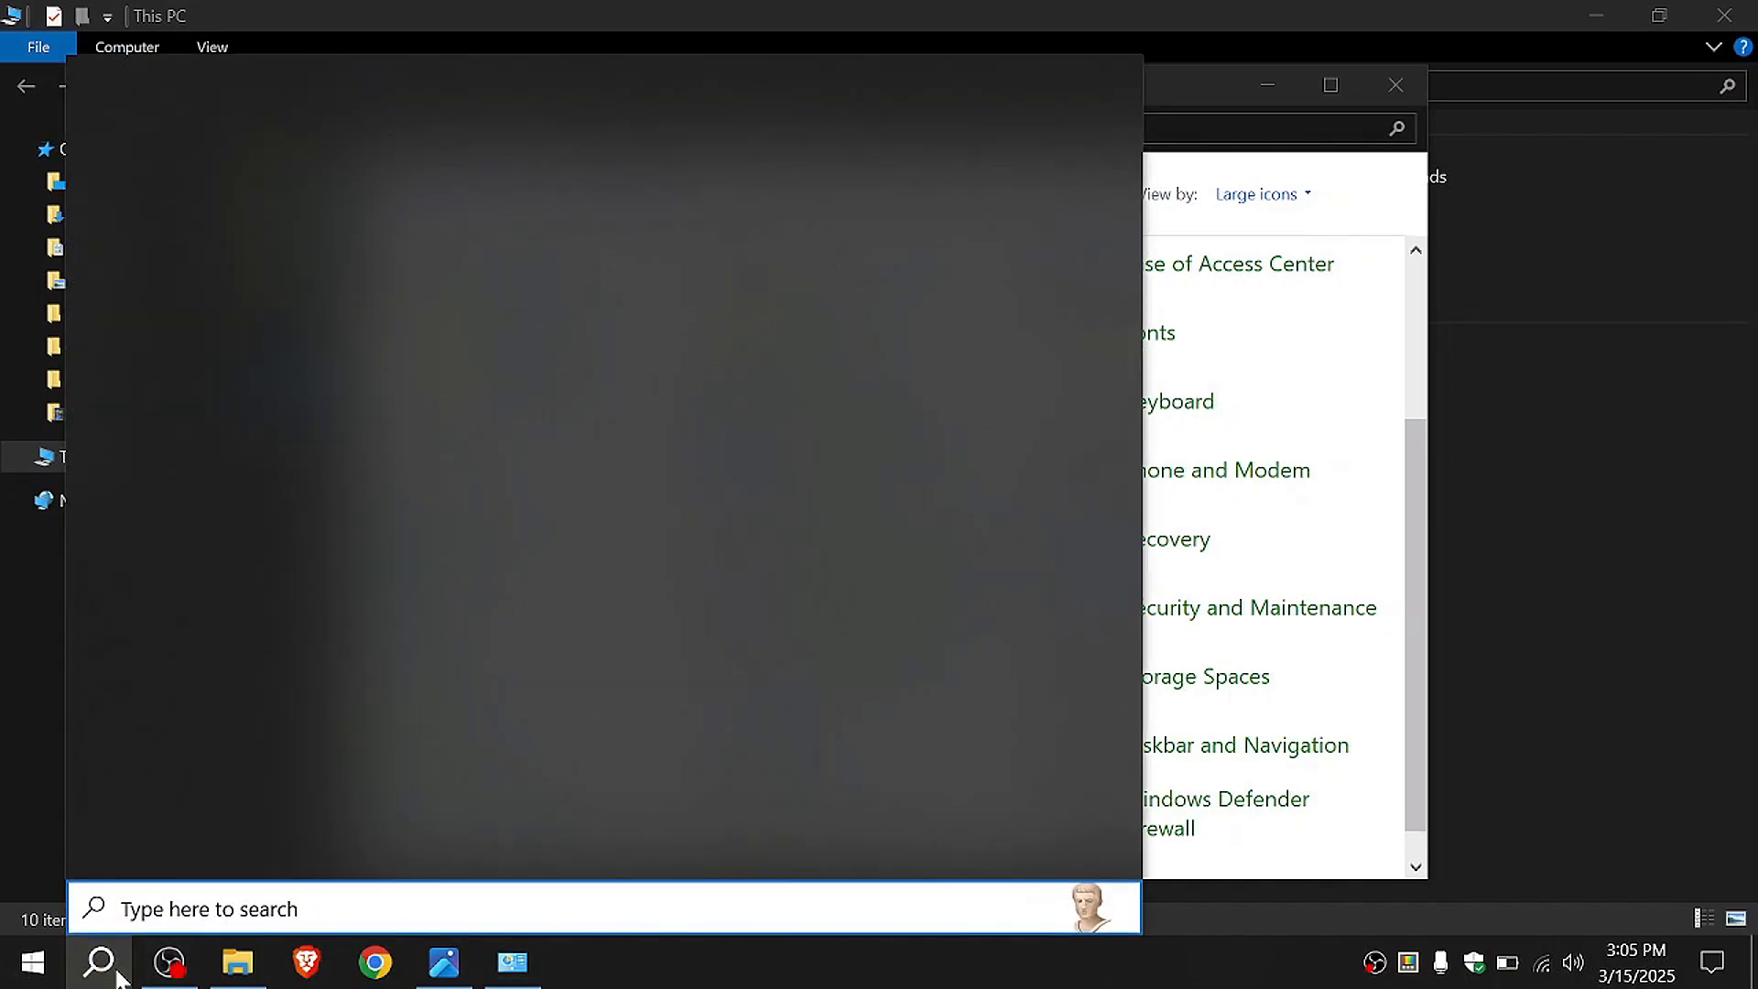
type("system")
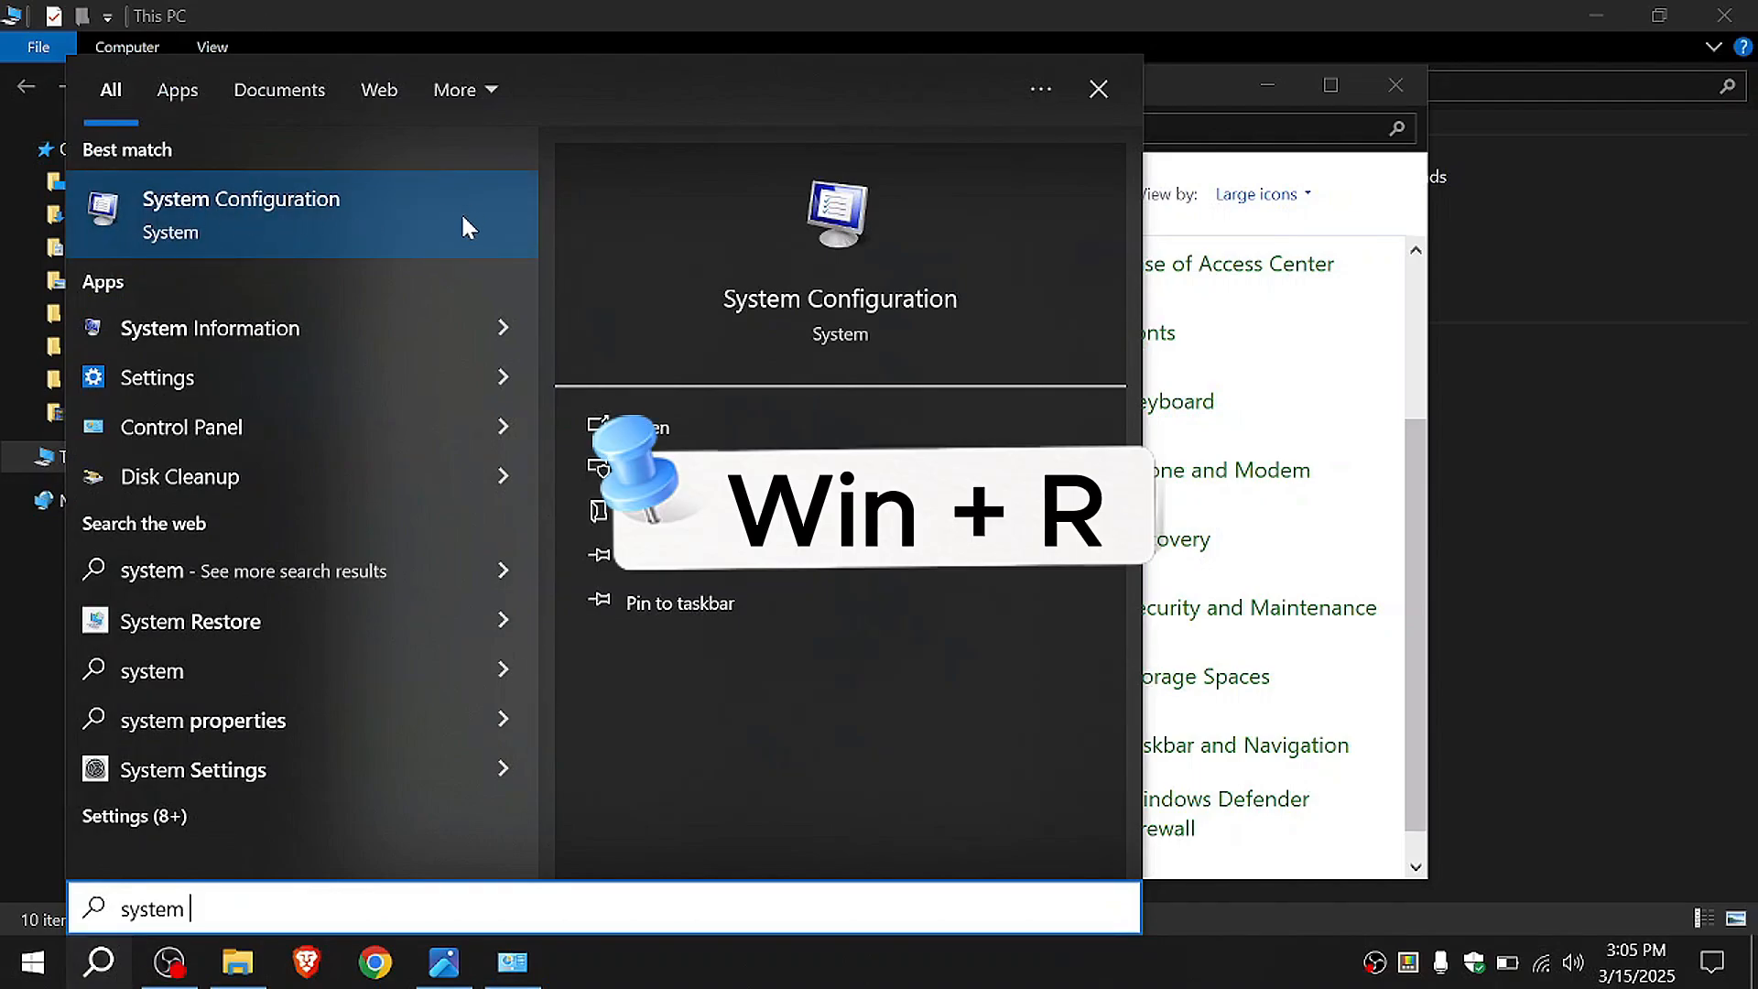
key("super+r")
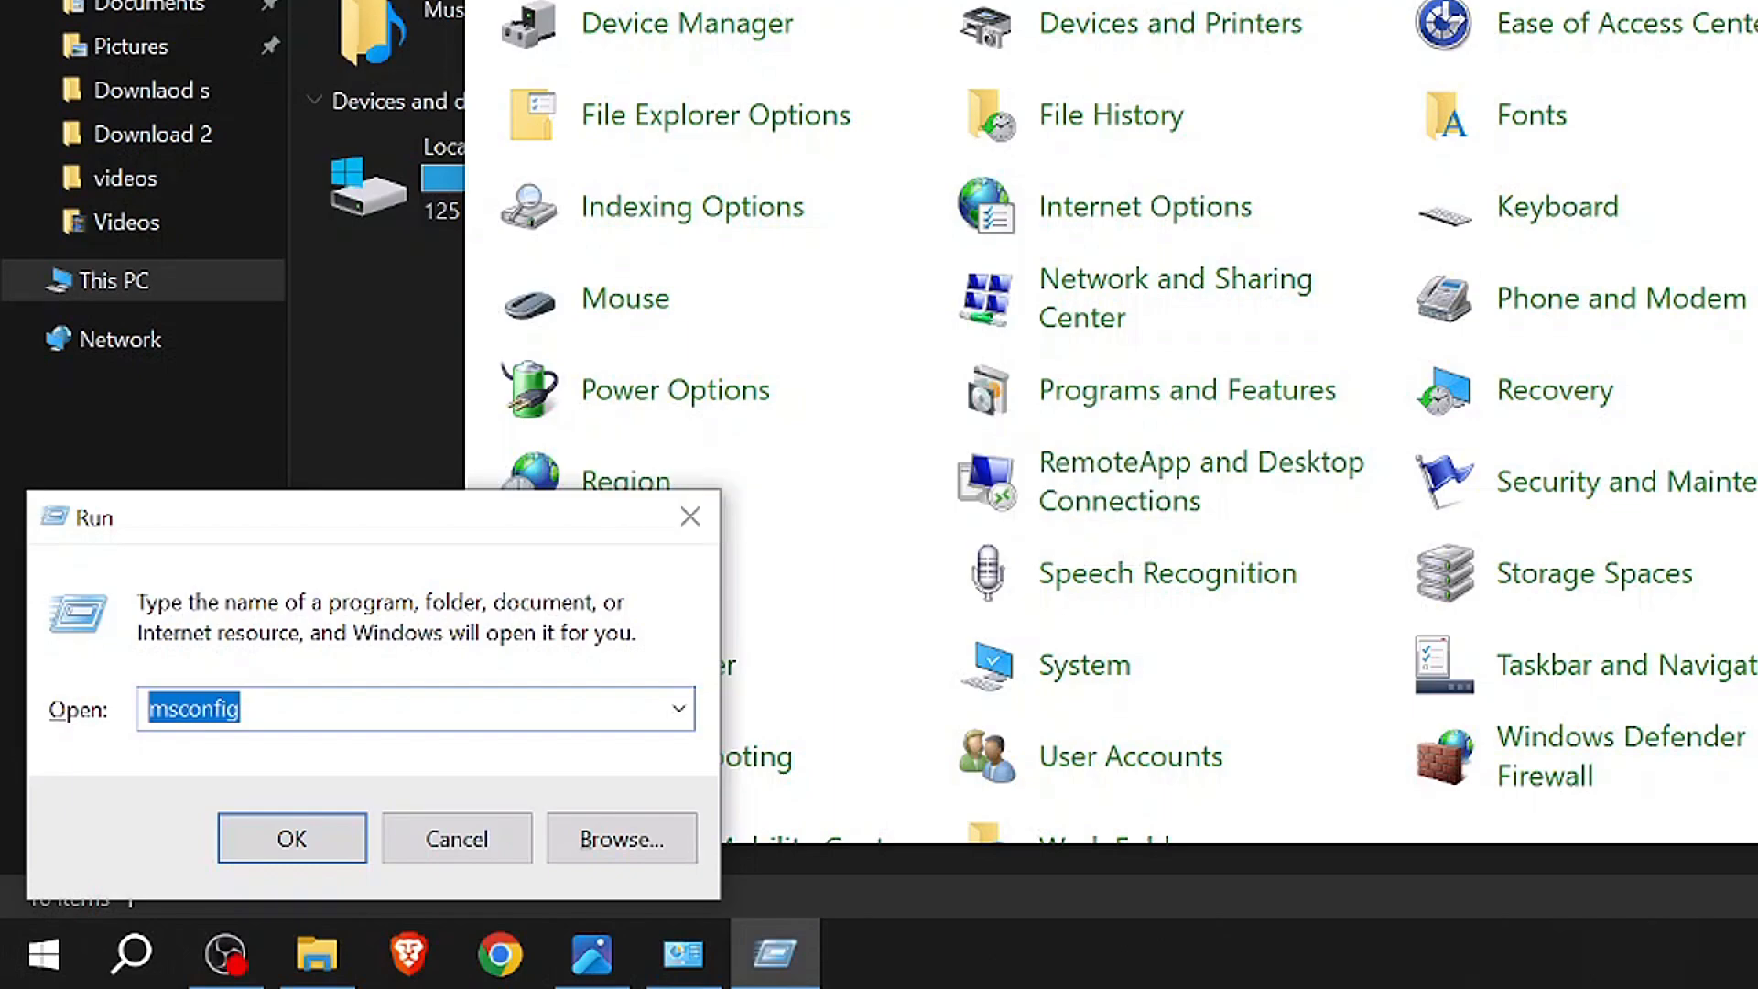
type("msconfig")
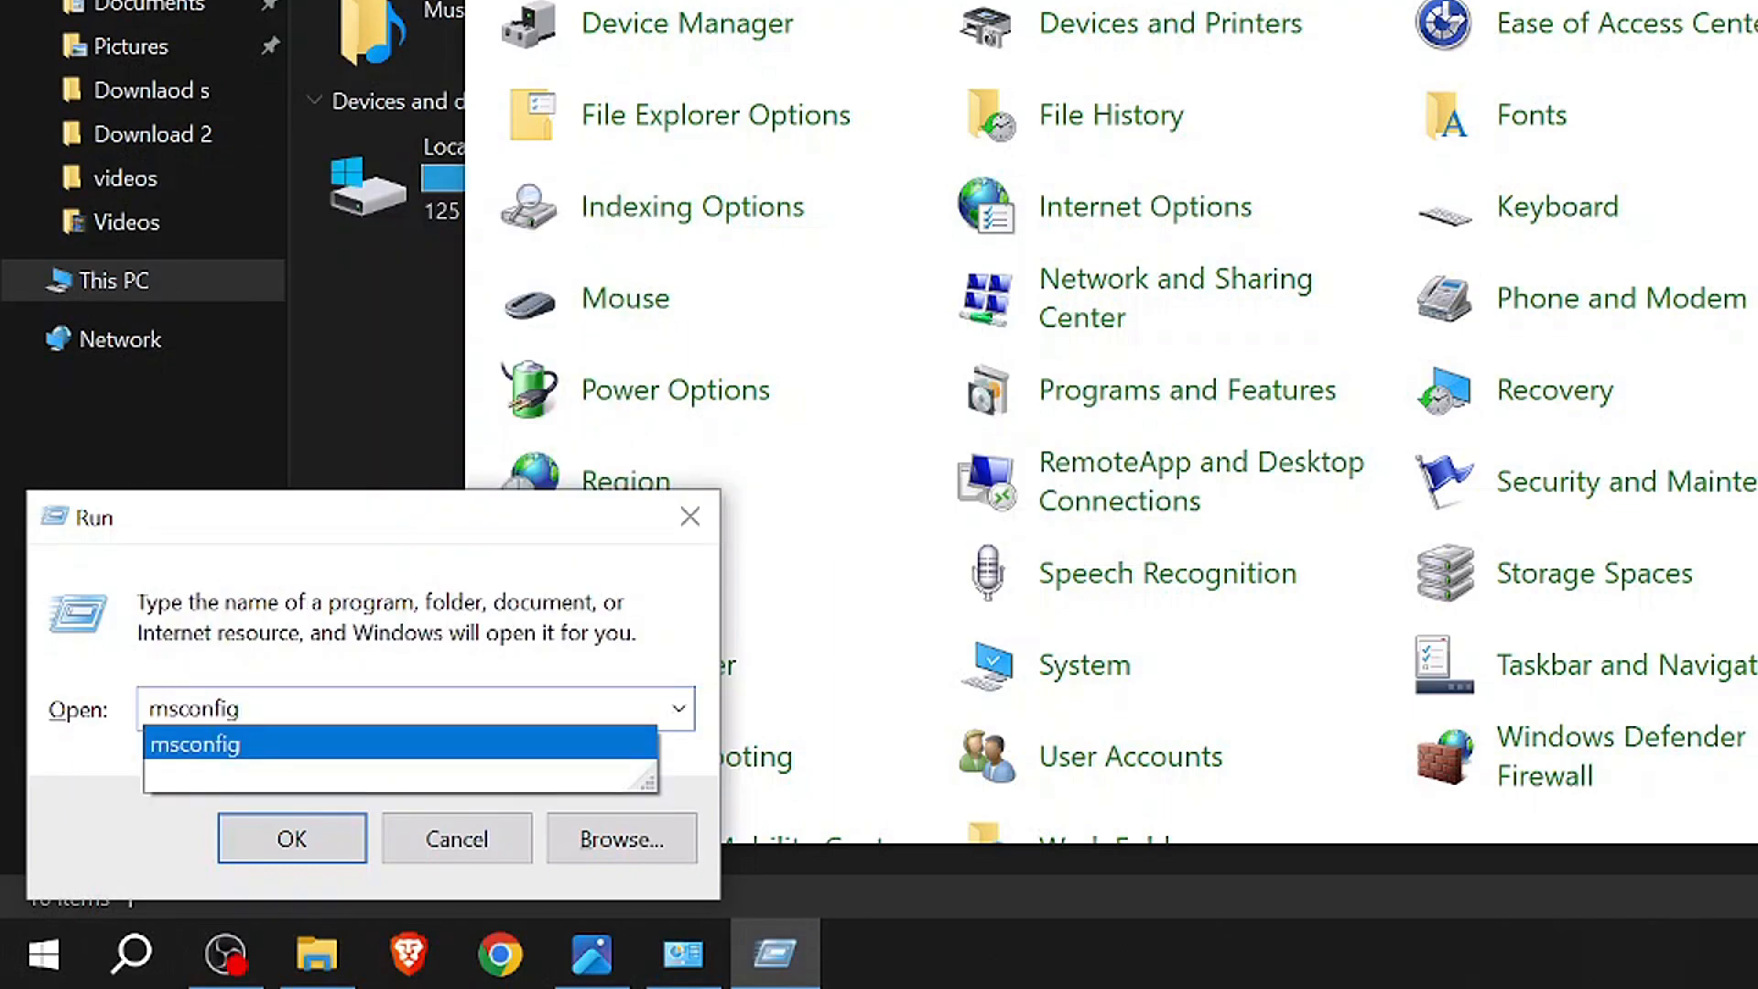
key("Return")
key("Return")
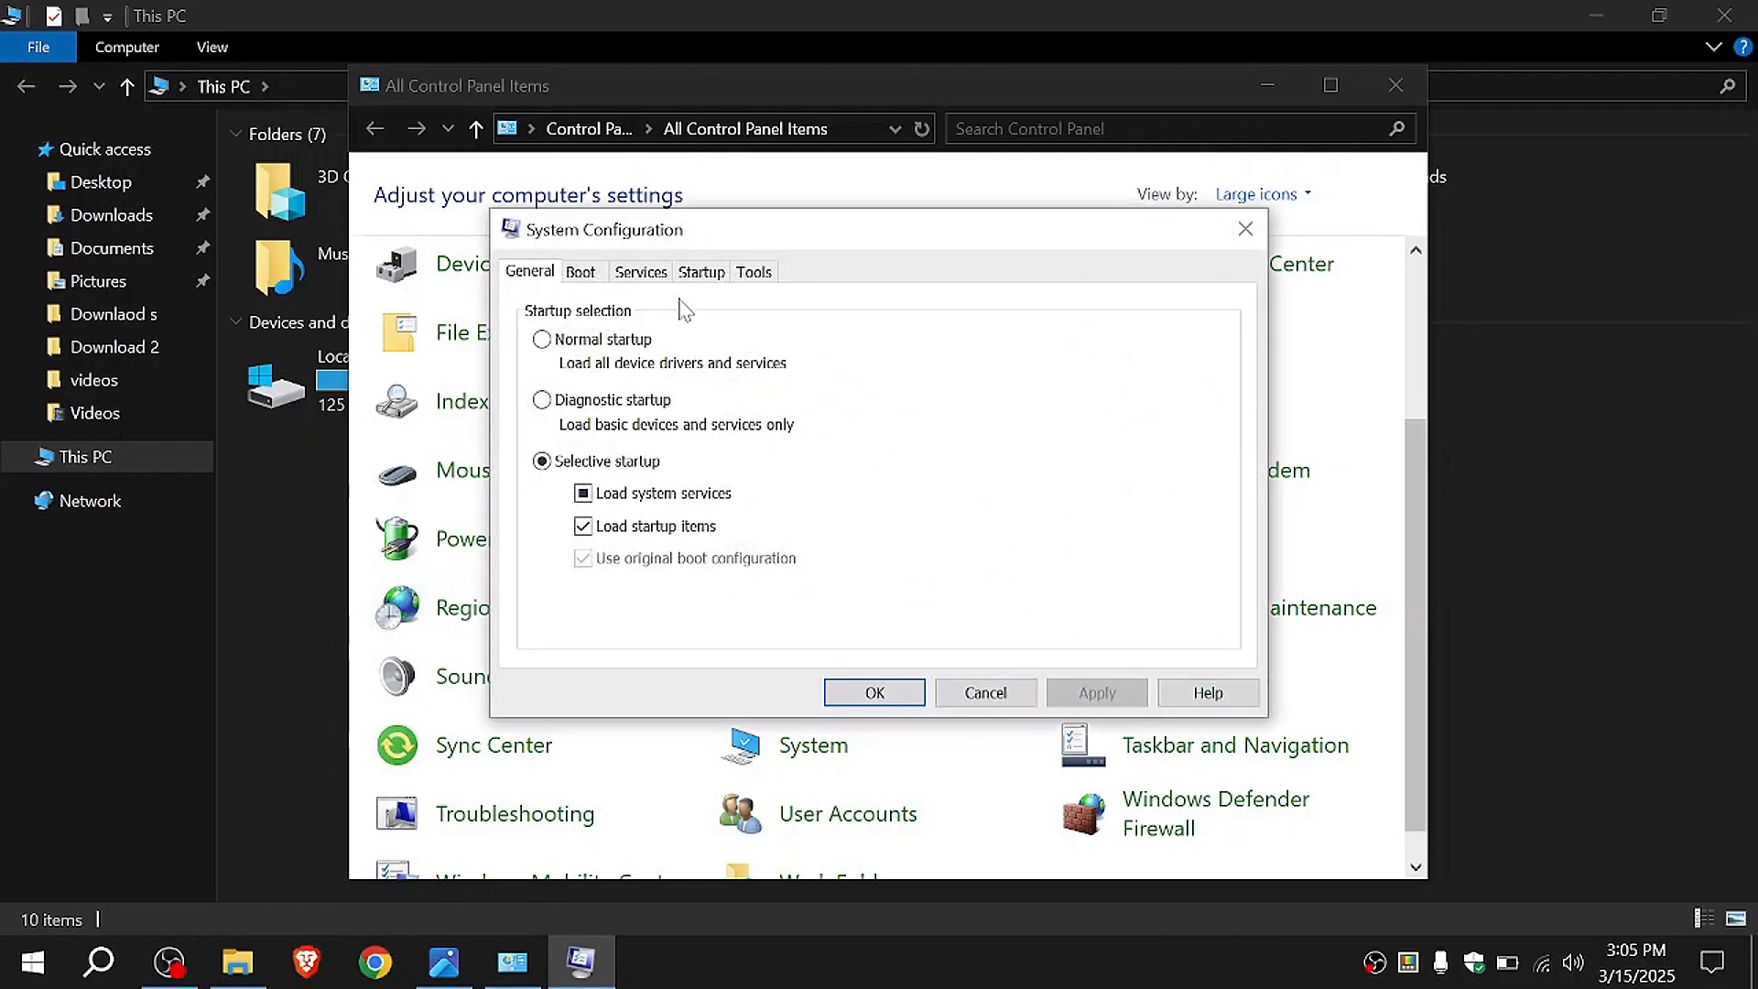
Step: Hide all Microsoft services in the services list and disable all the remaining ones
left_click(641, 273)
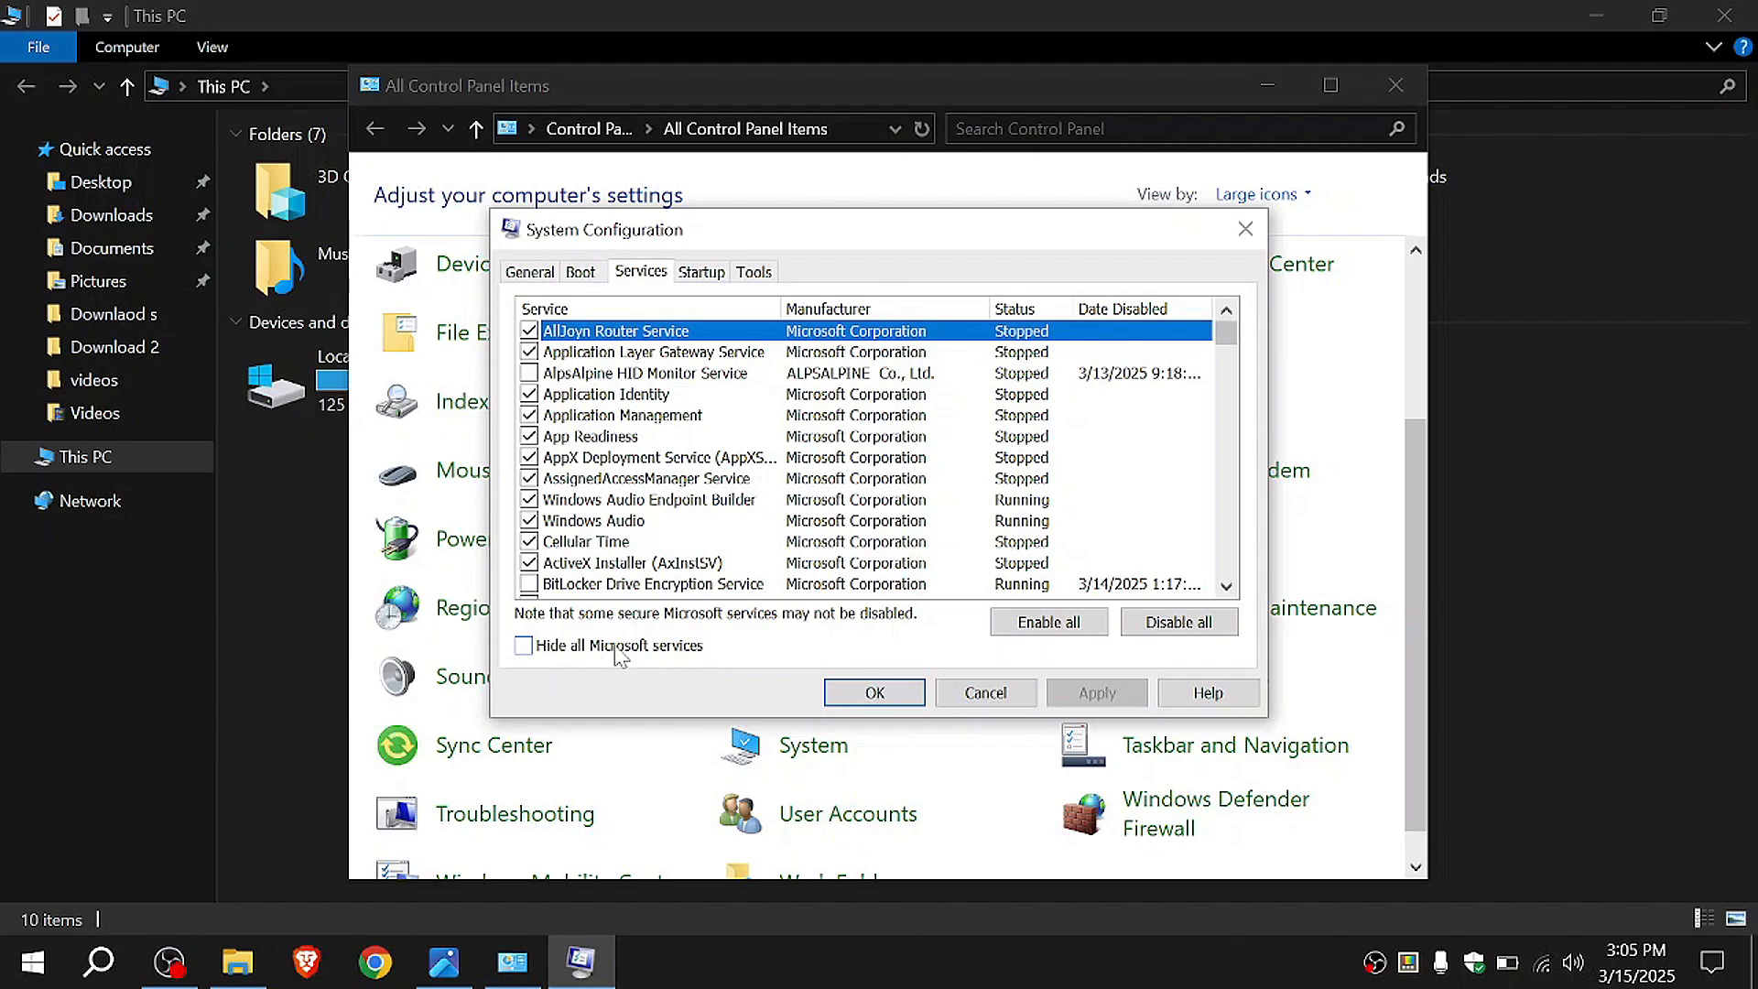
left_click(522, 647)
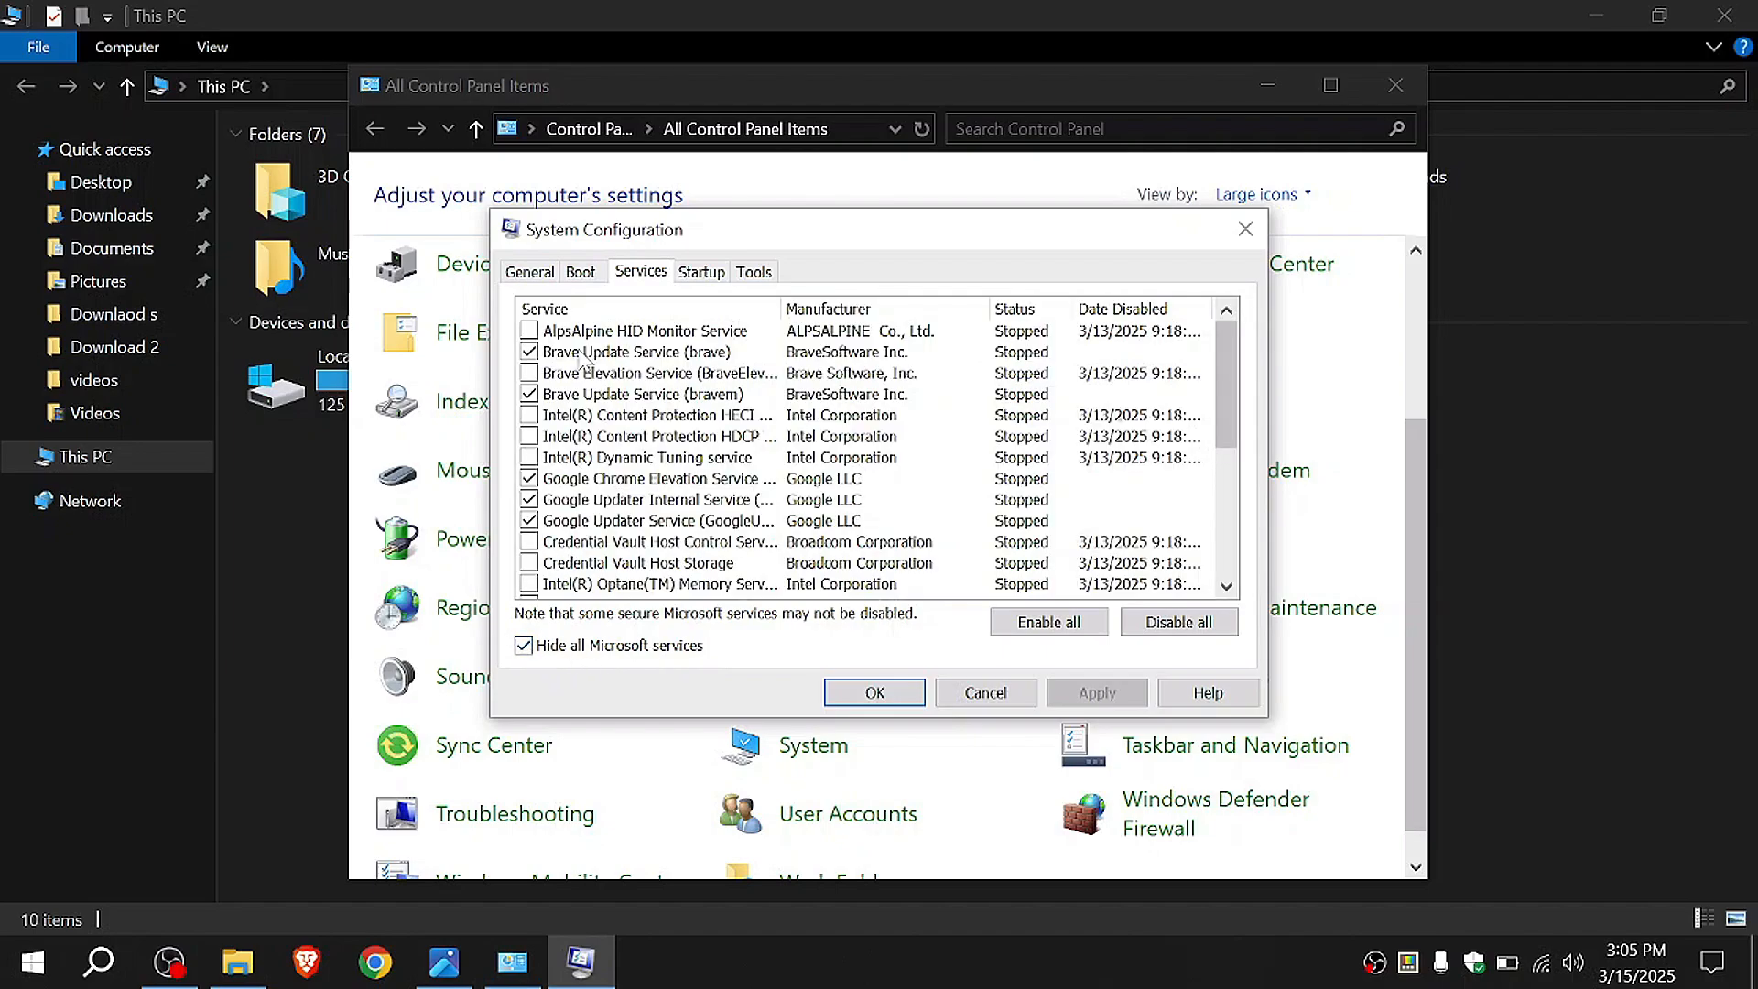
scroll(650, 495, "down", 5)
scroll(664, 495, "up", 5)
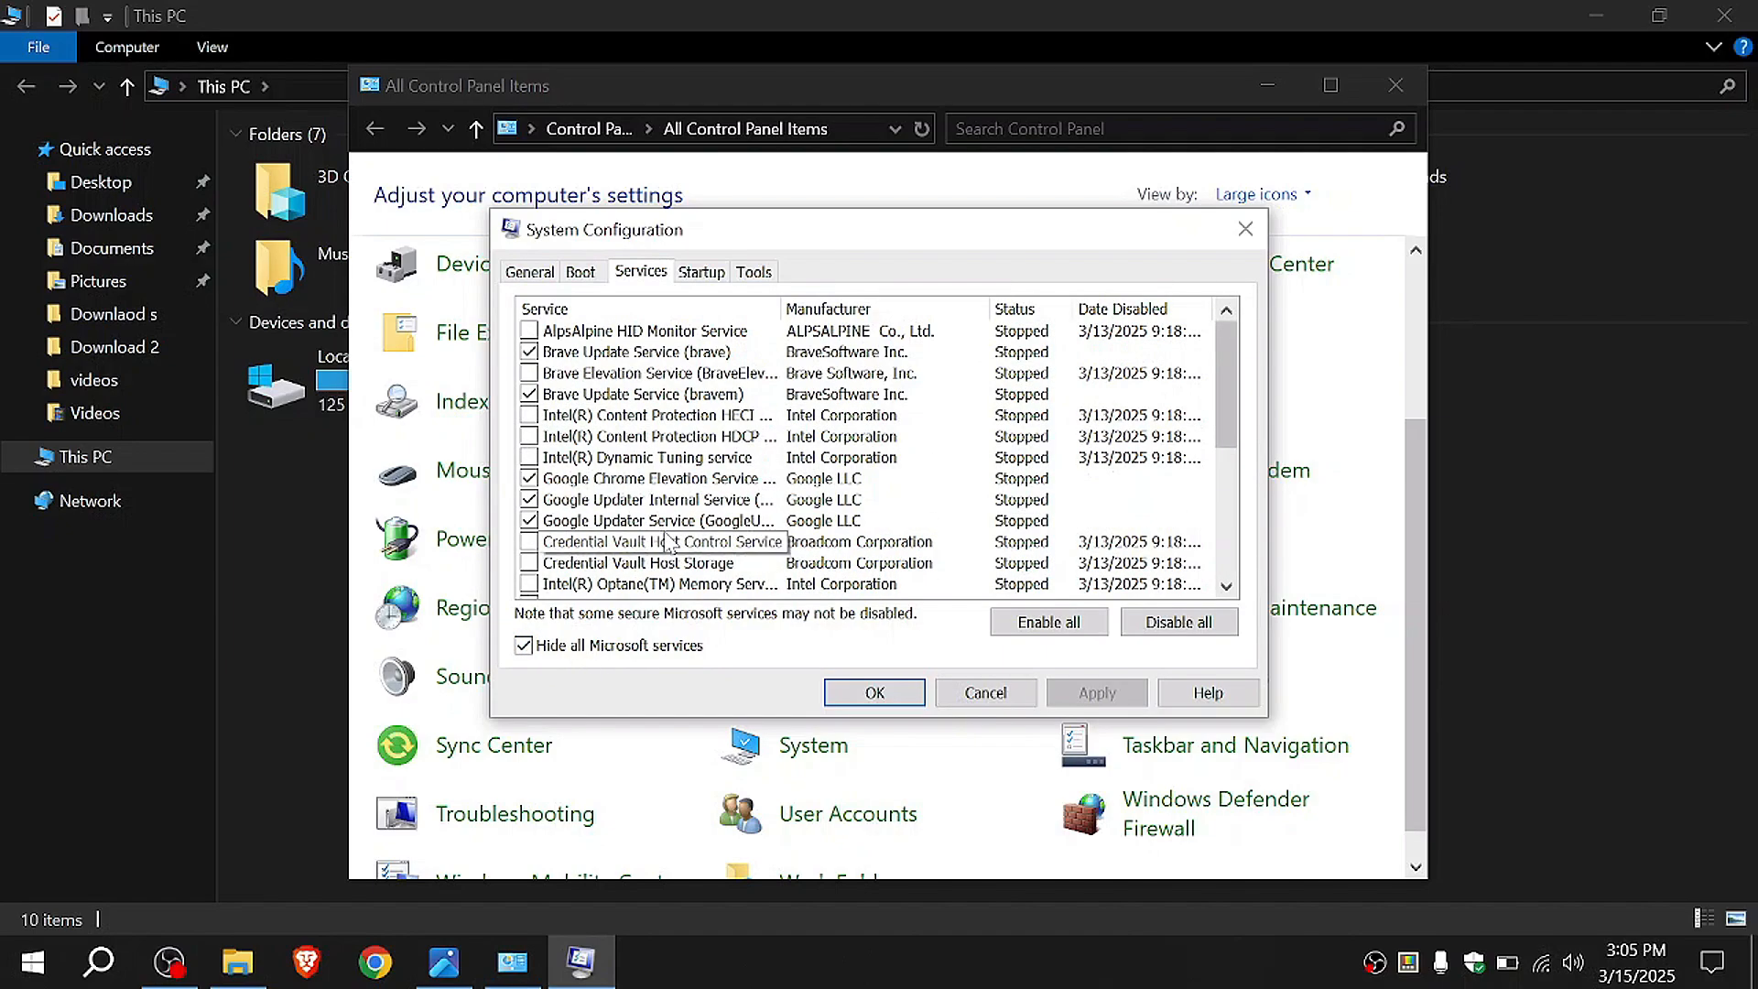
left_click(1169, 630)
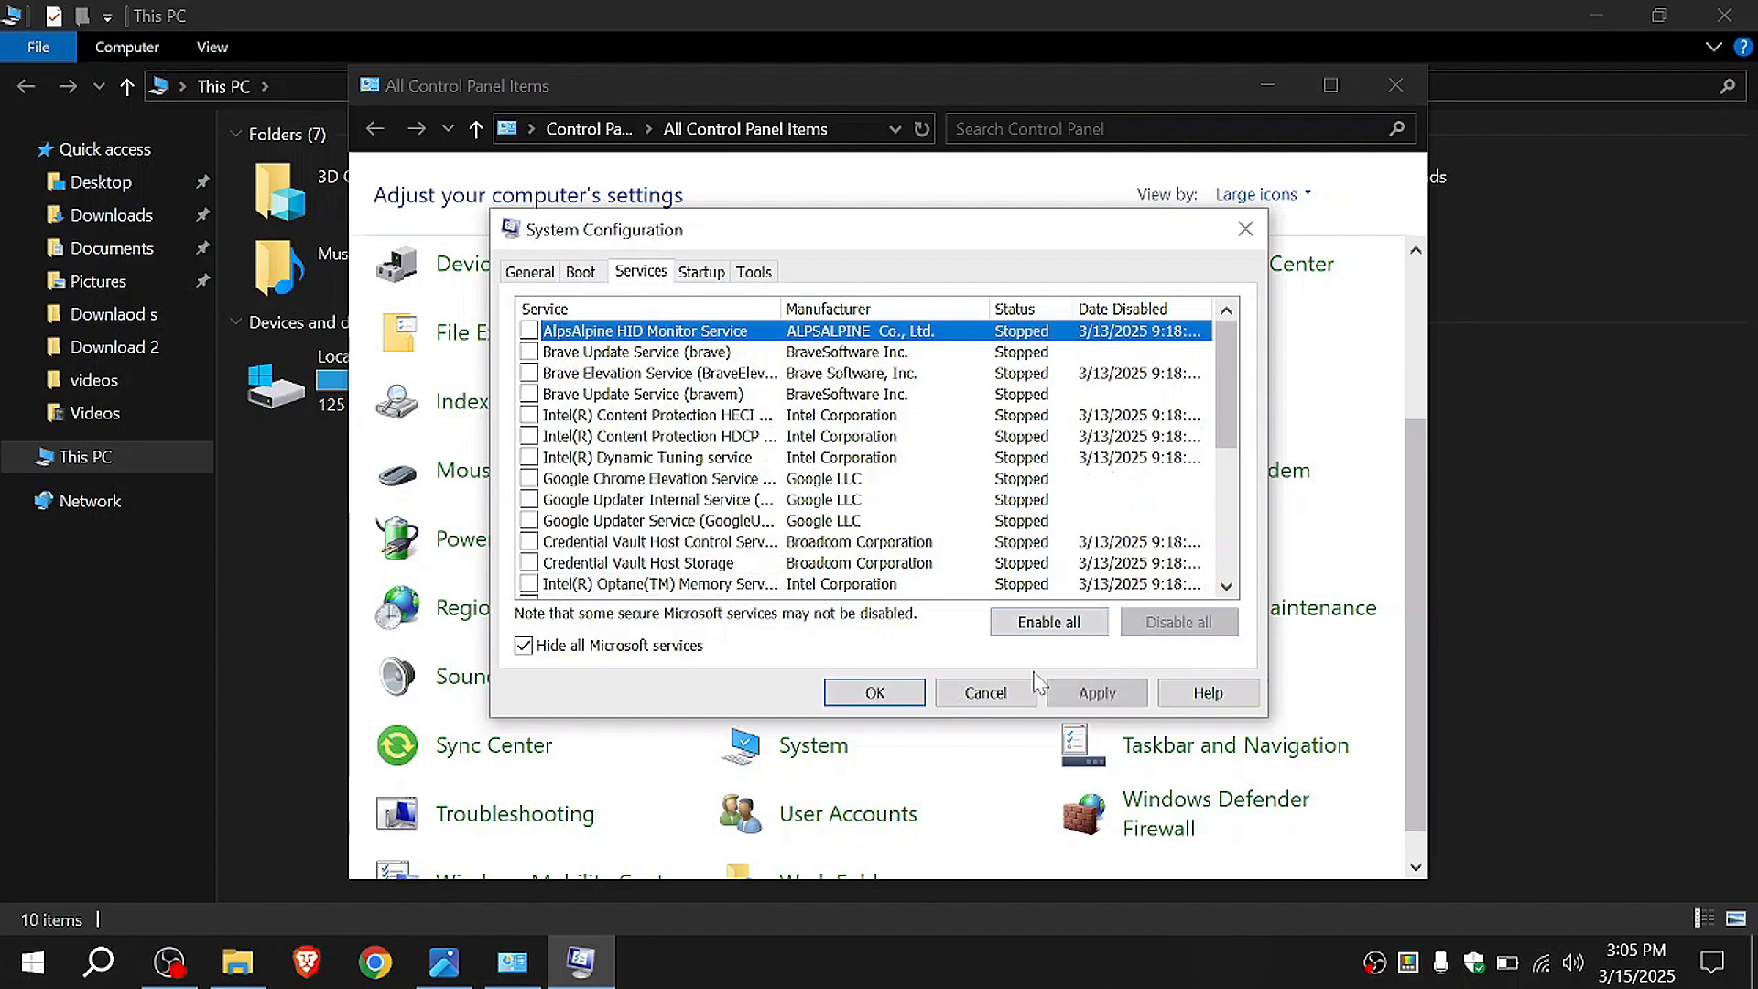
scroll(732, 495, "down", 3)
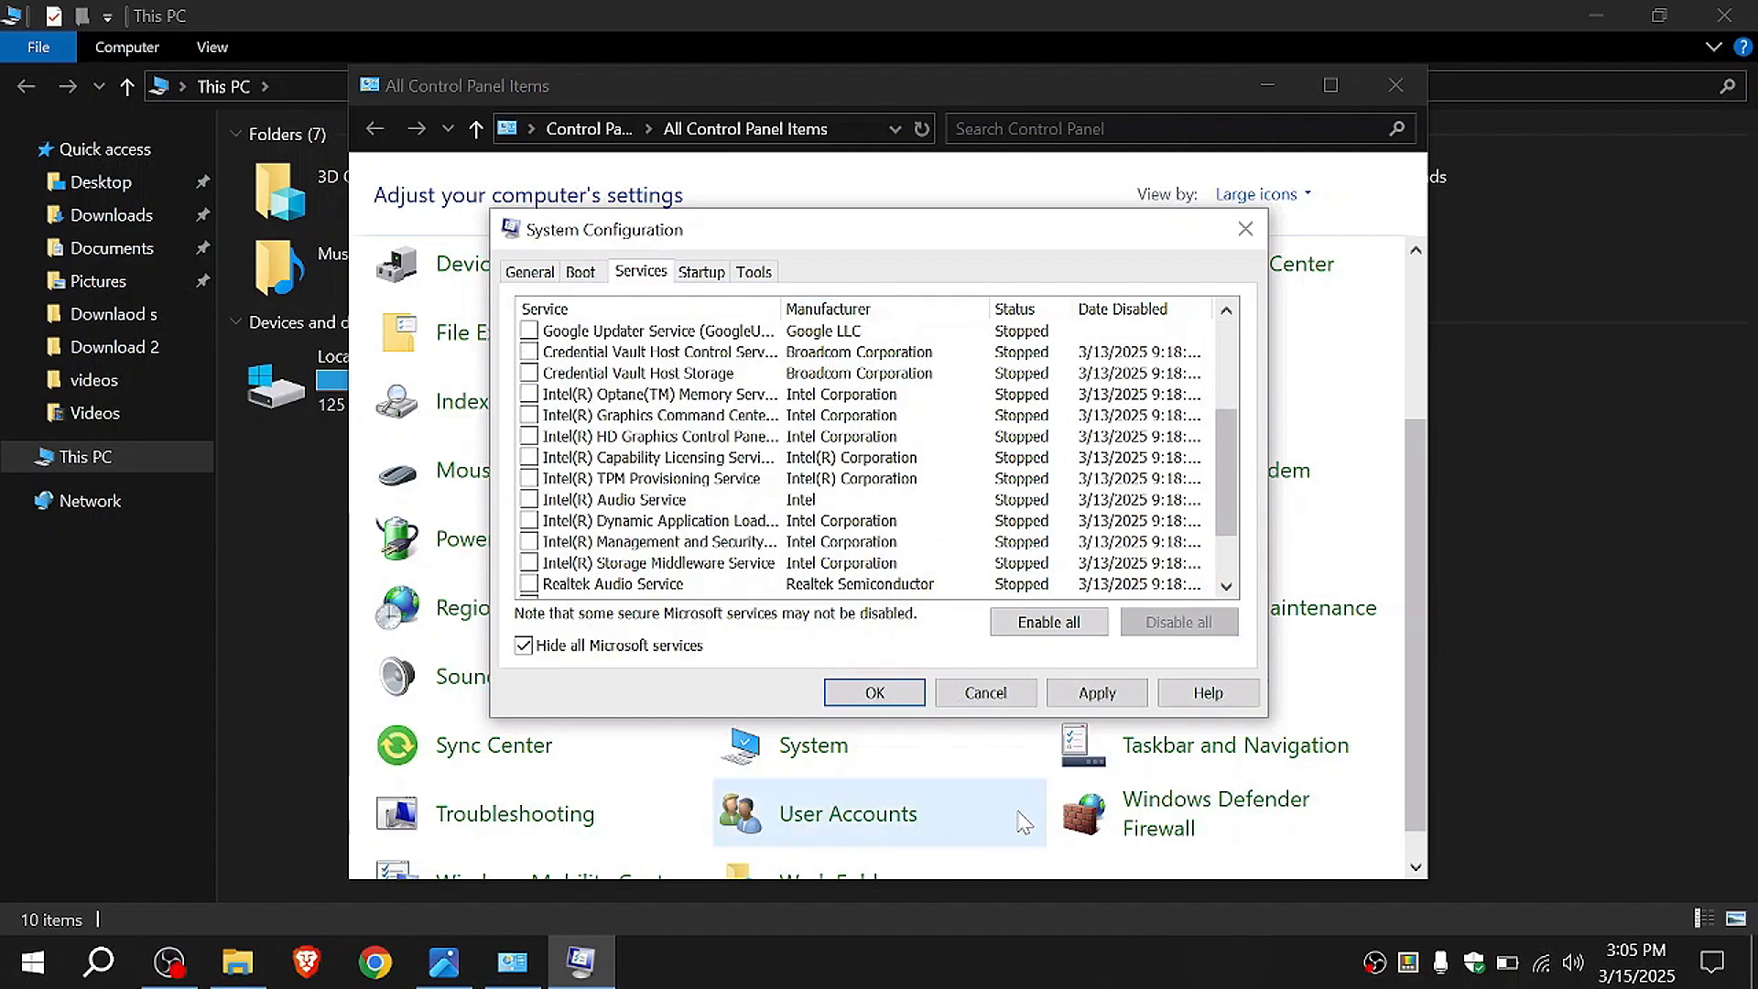
Step: Apply the service changes in System Configuration, suppress future restart messages and exit without restarting
left_click(1097, 694)
left_click(864, 698)
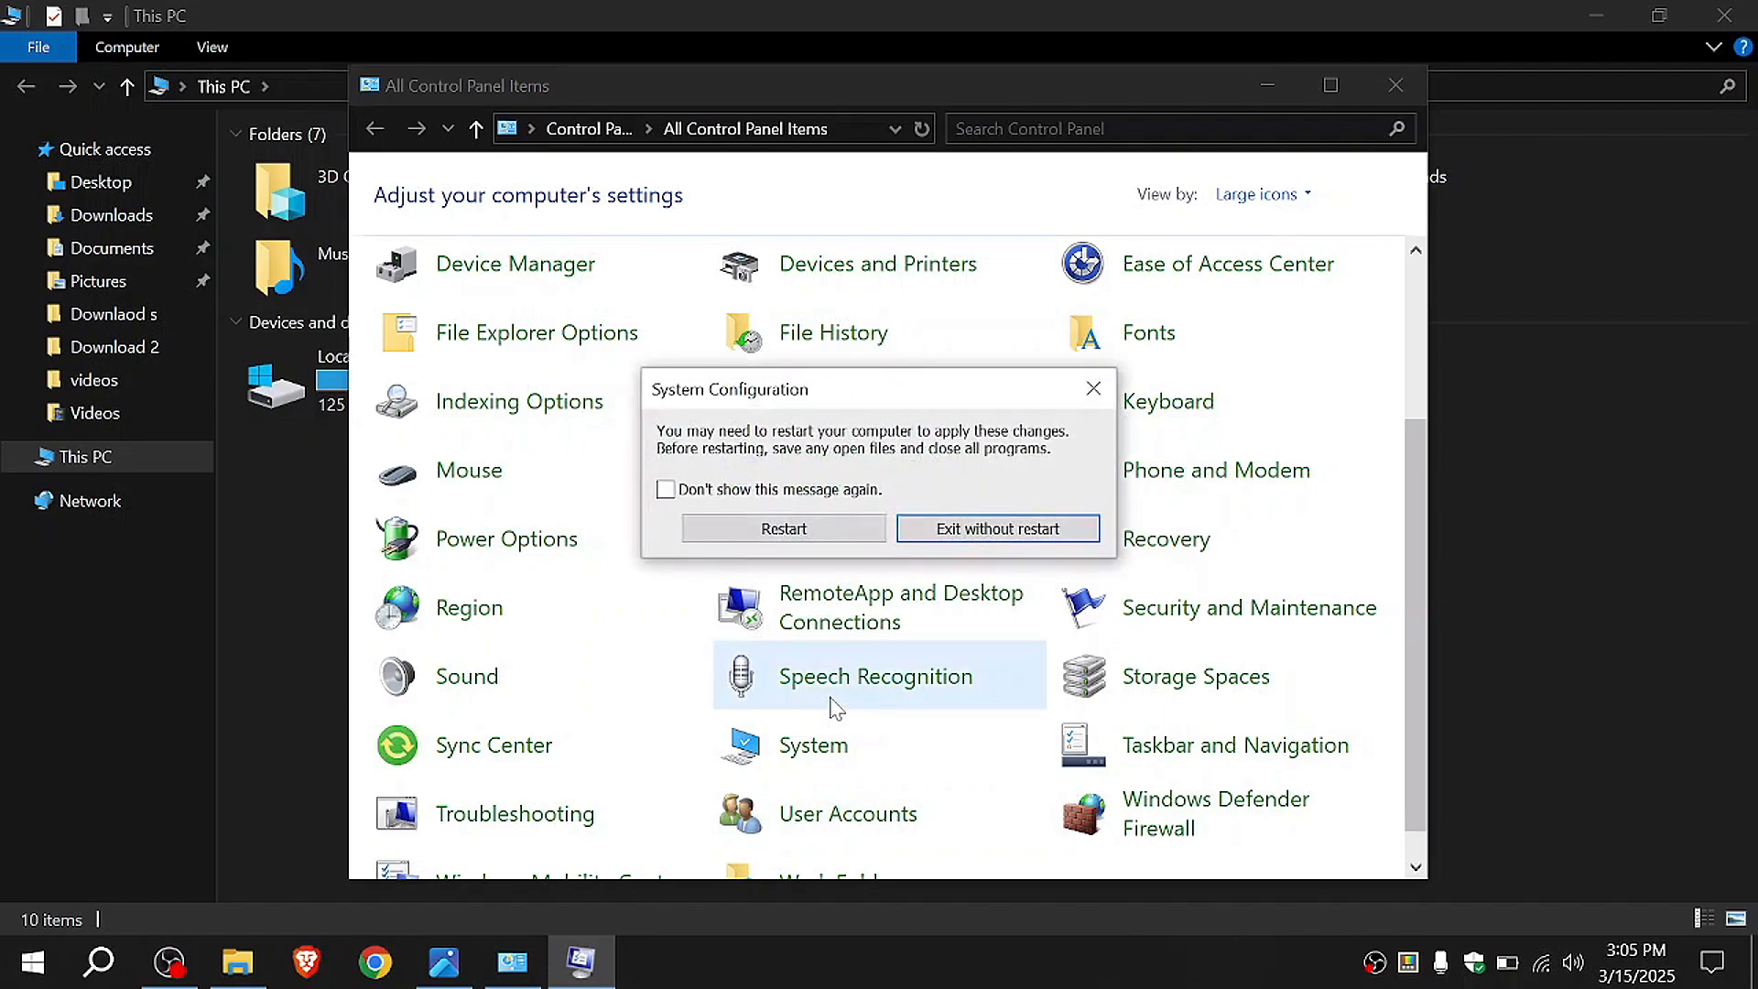
left_click(726, 495)
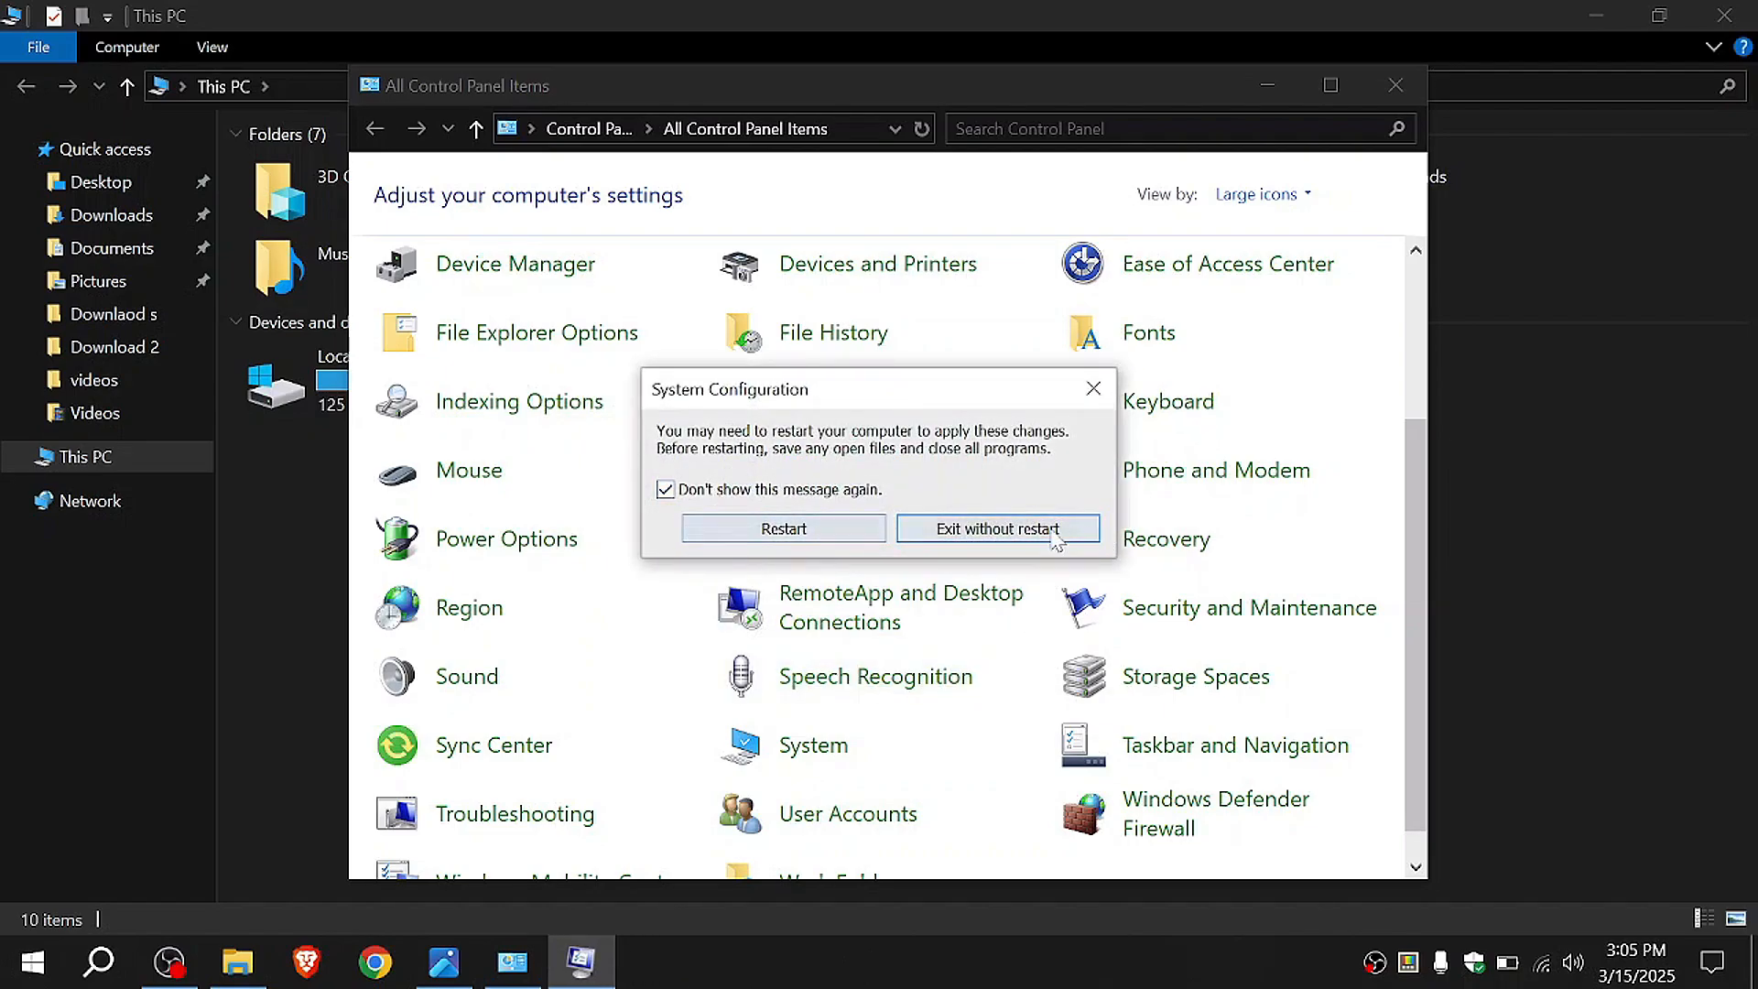
left_click(991, 531)
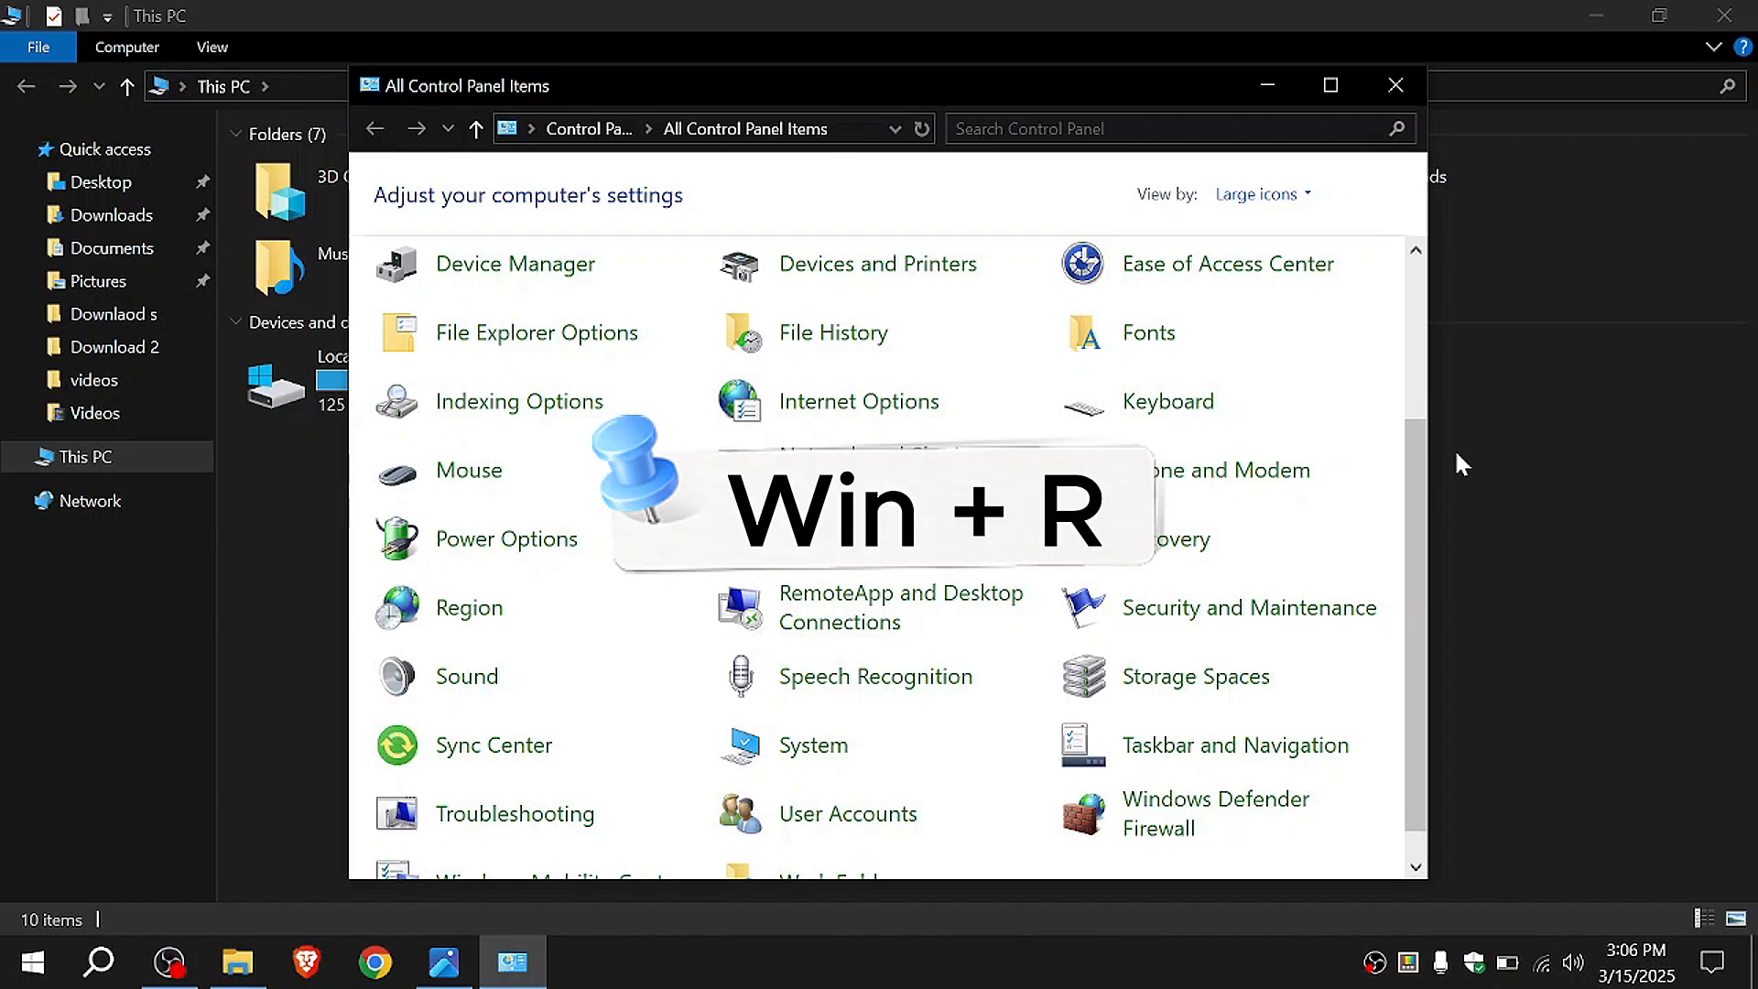
Step: Open the Windows Temp folder by running the temp command and delete all files in it
key("super+r")
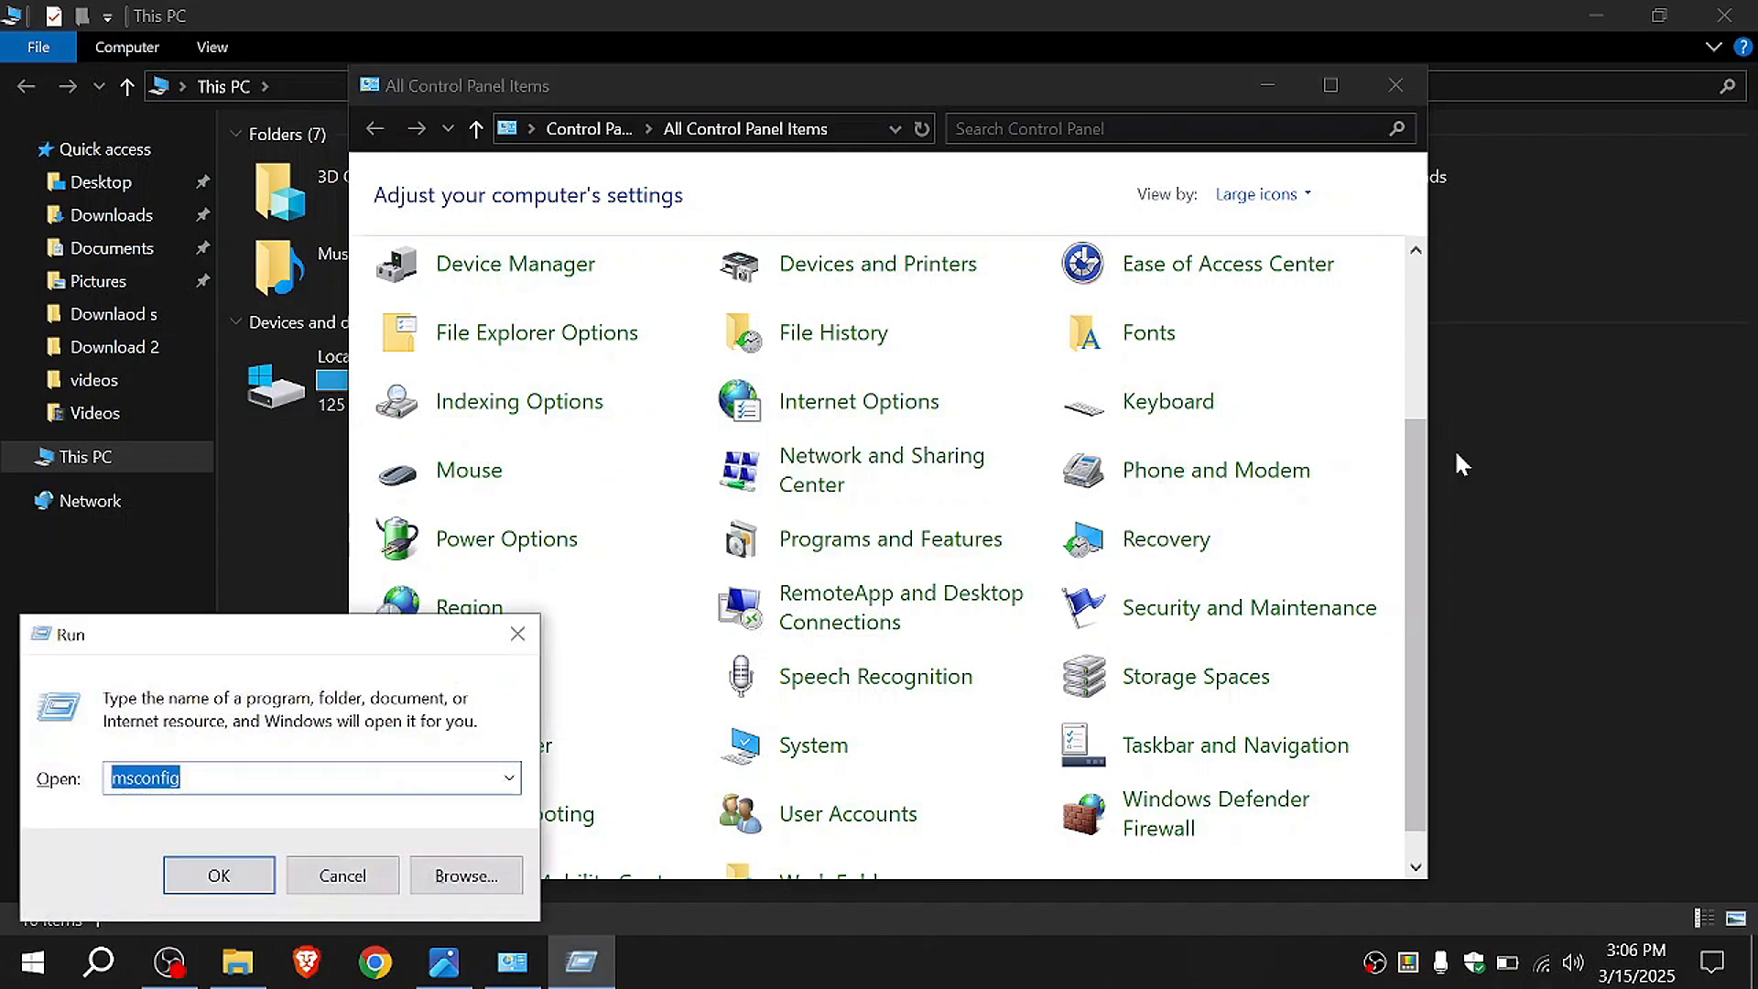
type("temp")
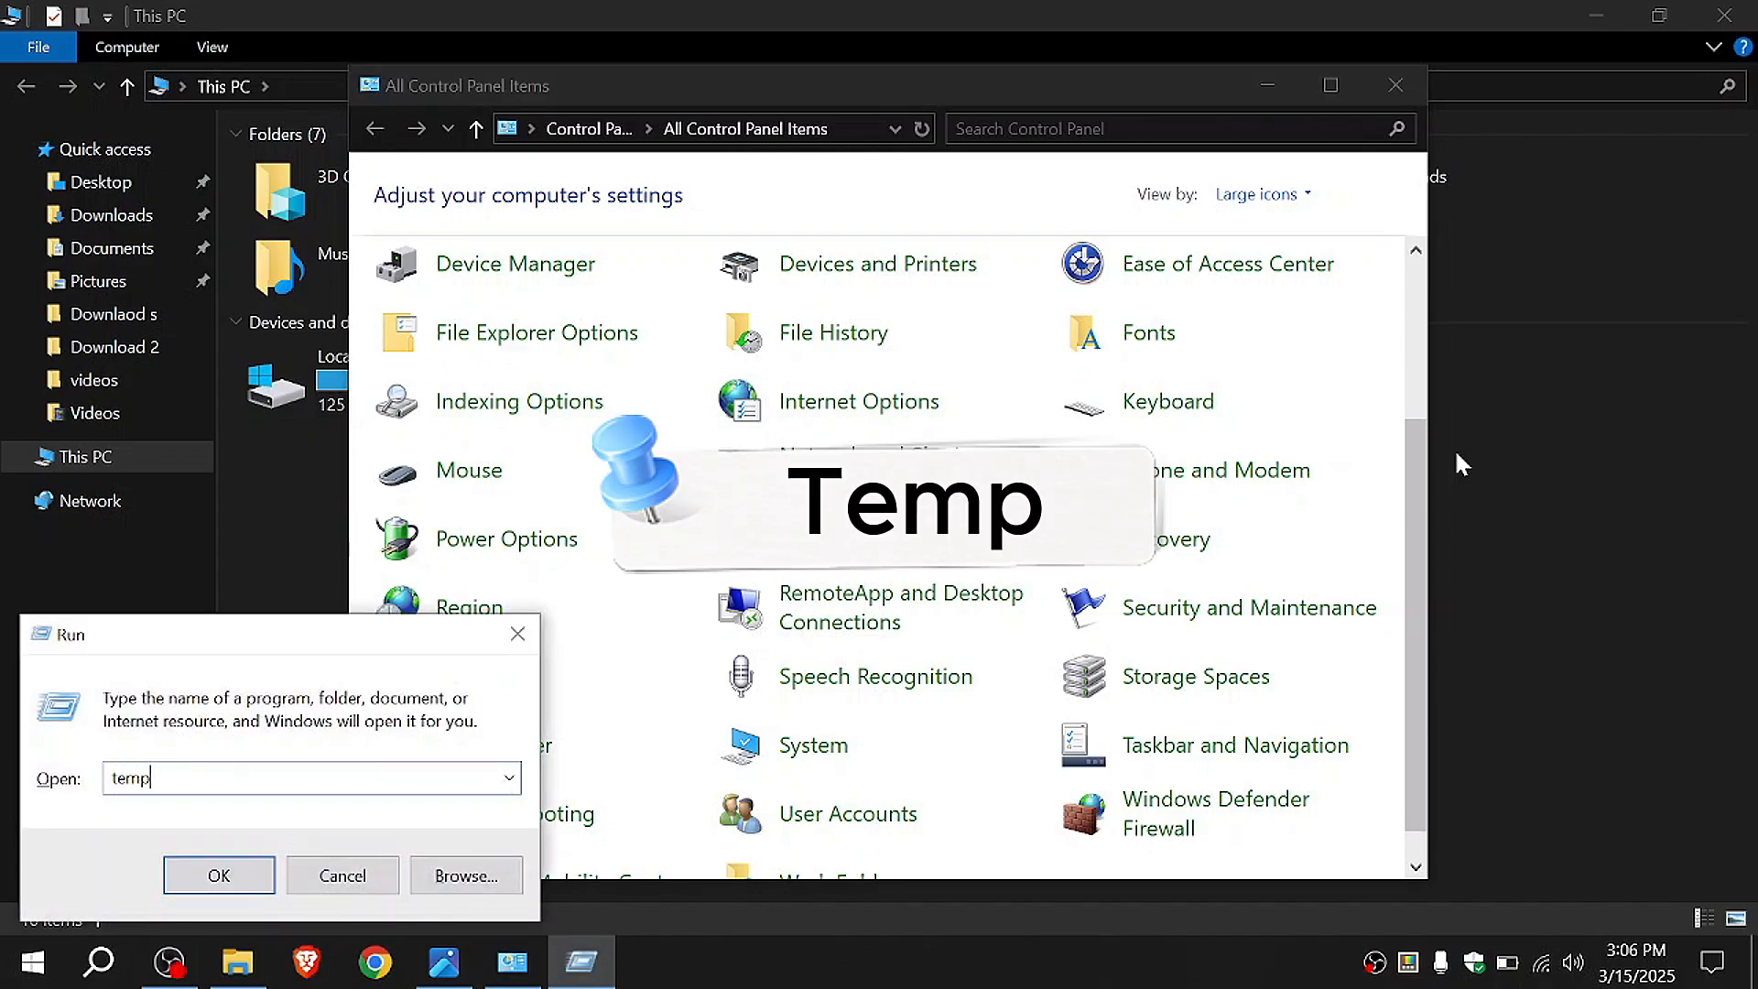
key("Return")
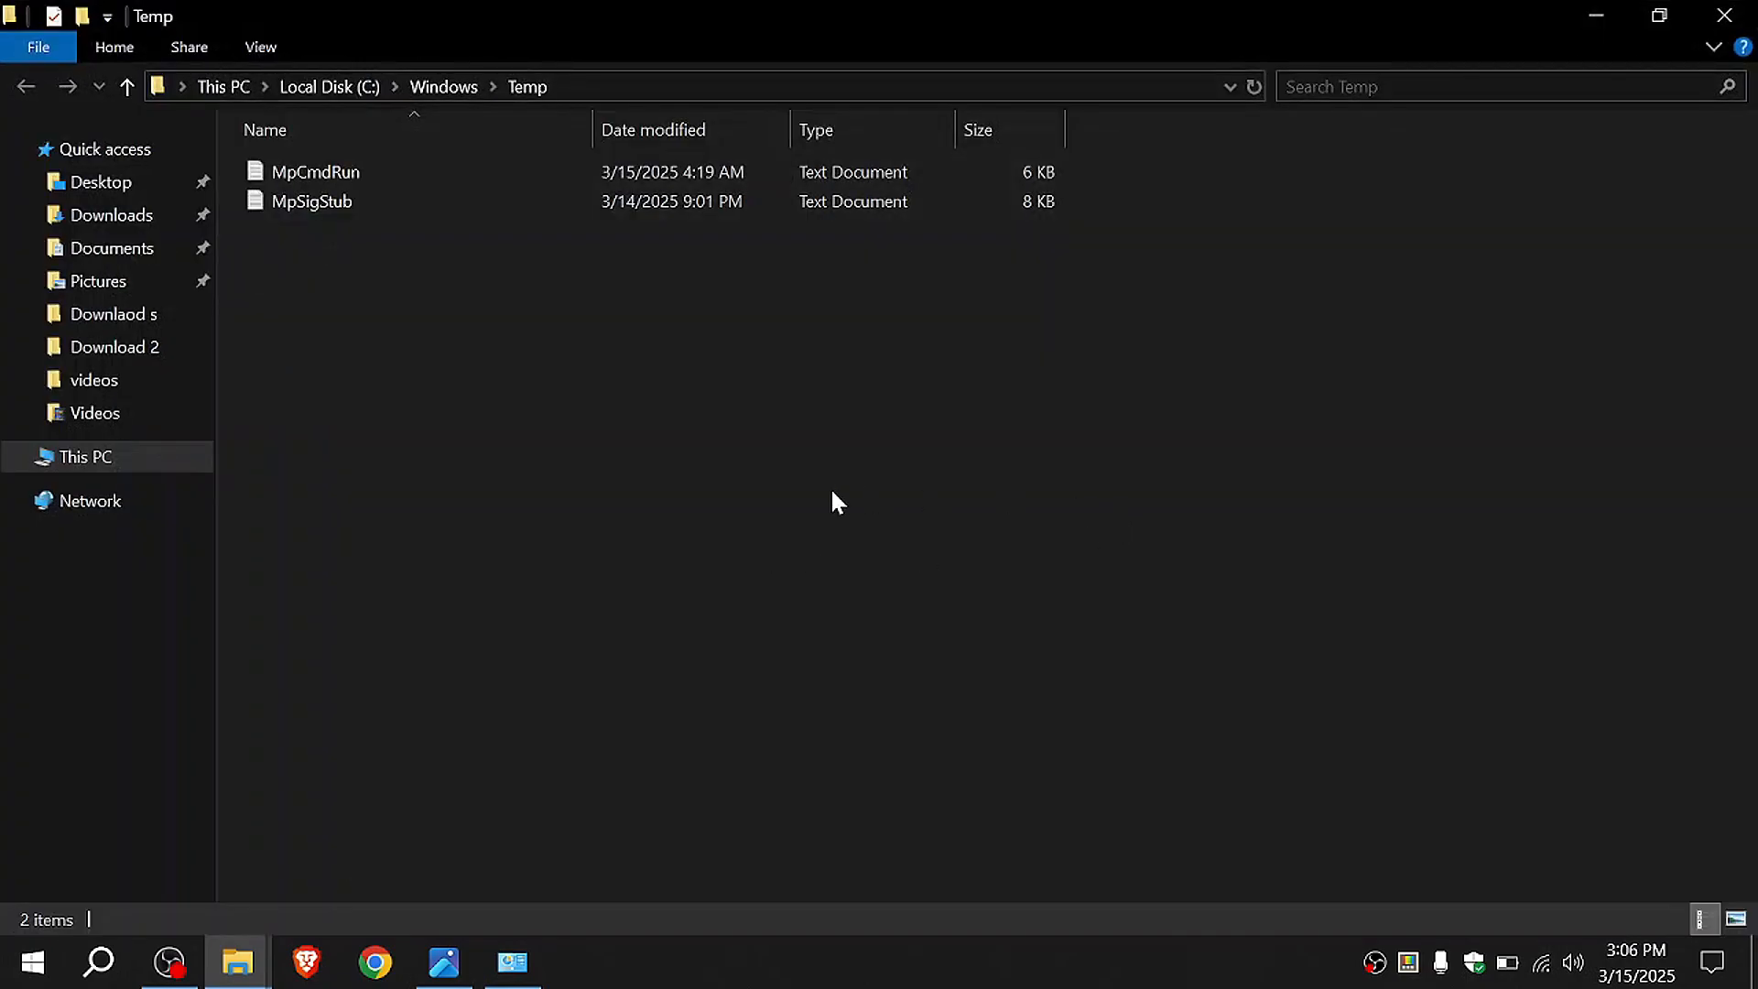
key("ctrl+a")
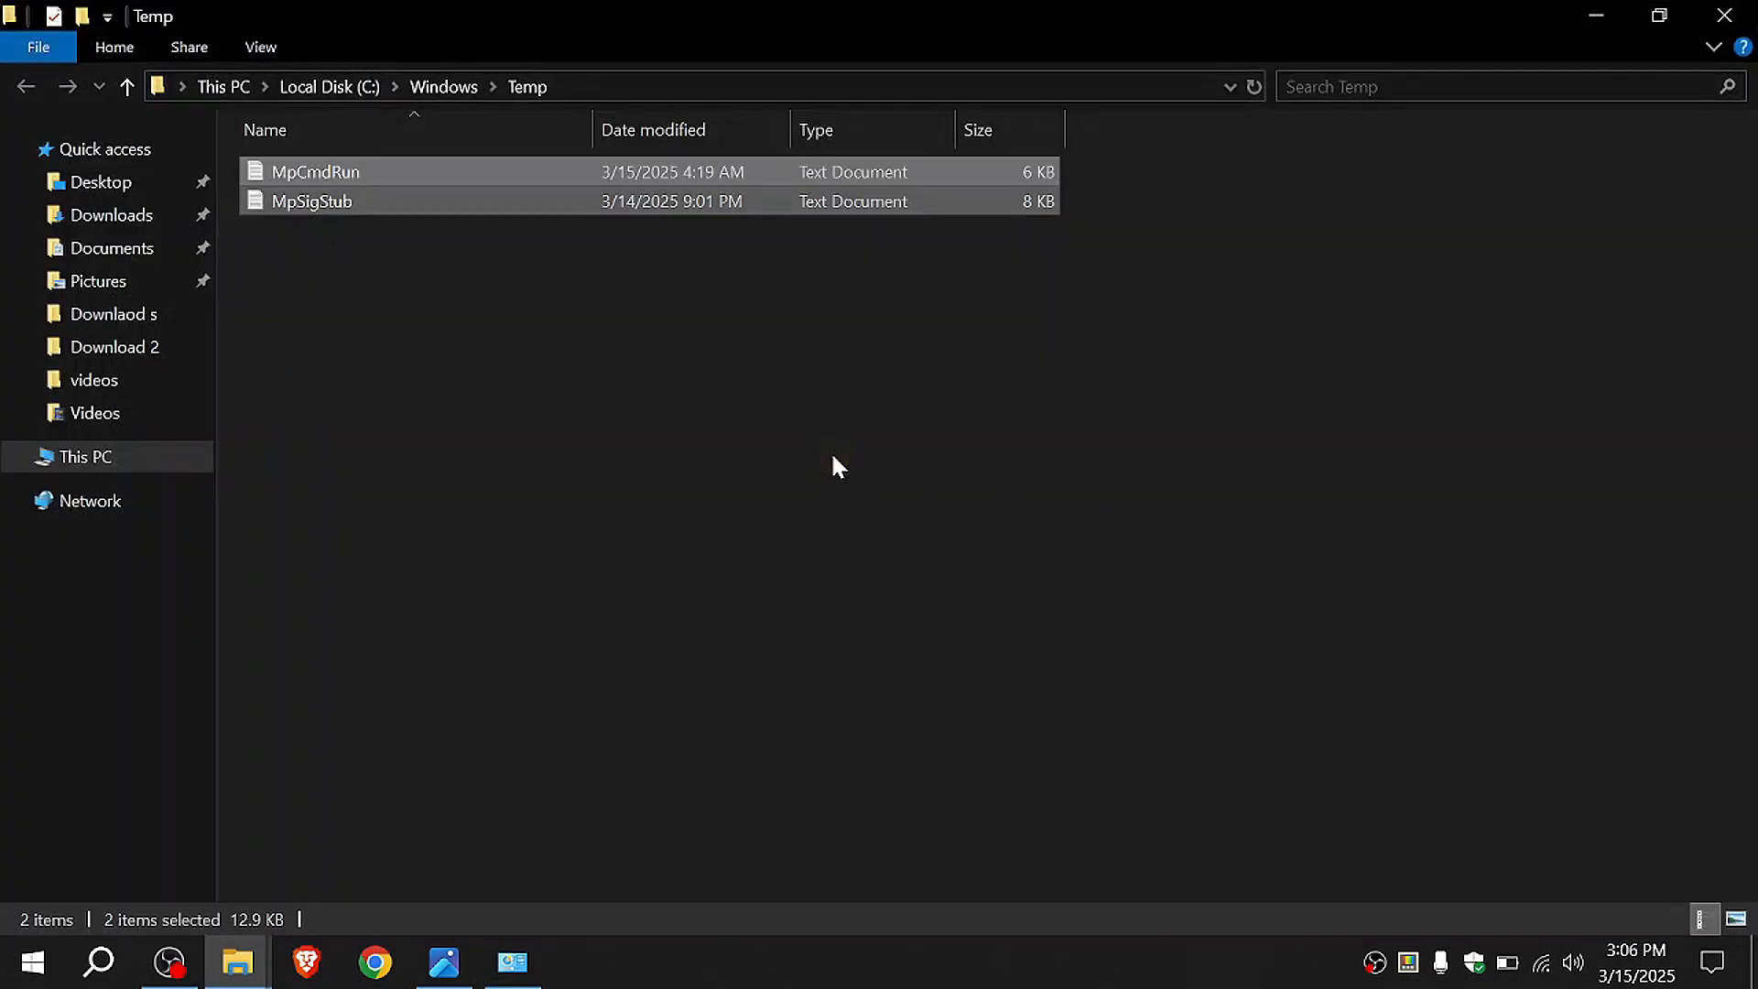
key("Delete")
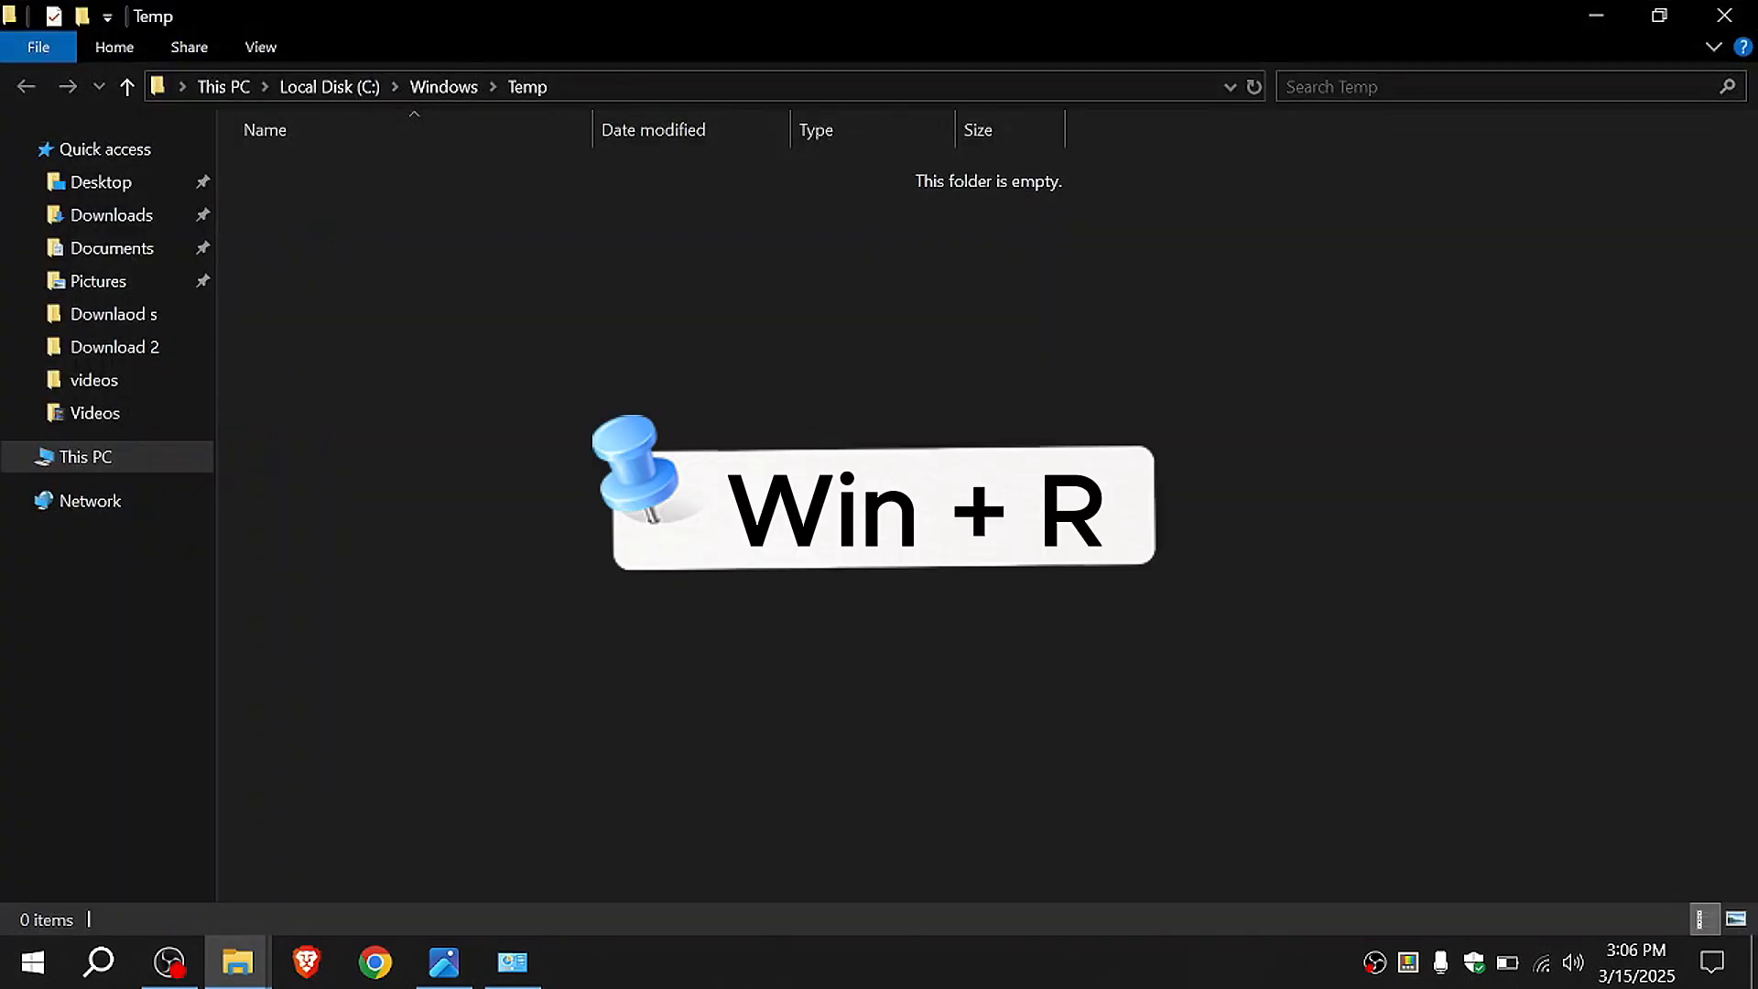
Step: Open the user's local temporary files folder by running the %temp% command
key("super+r")
type("%")
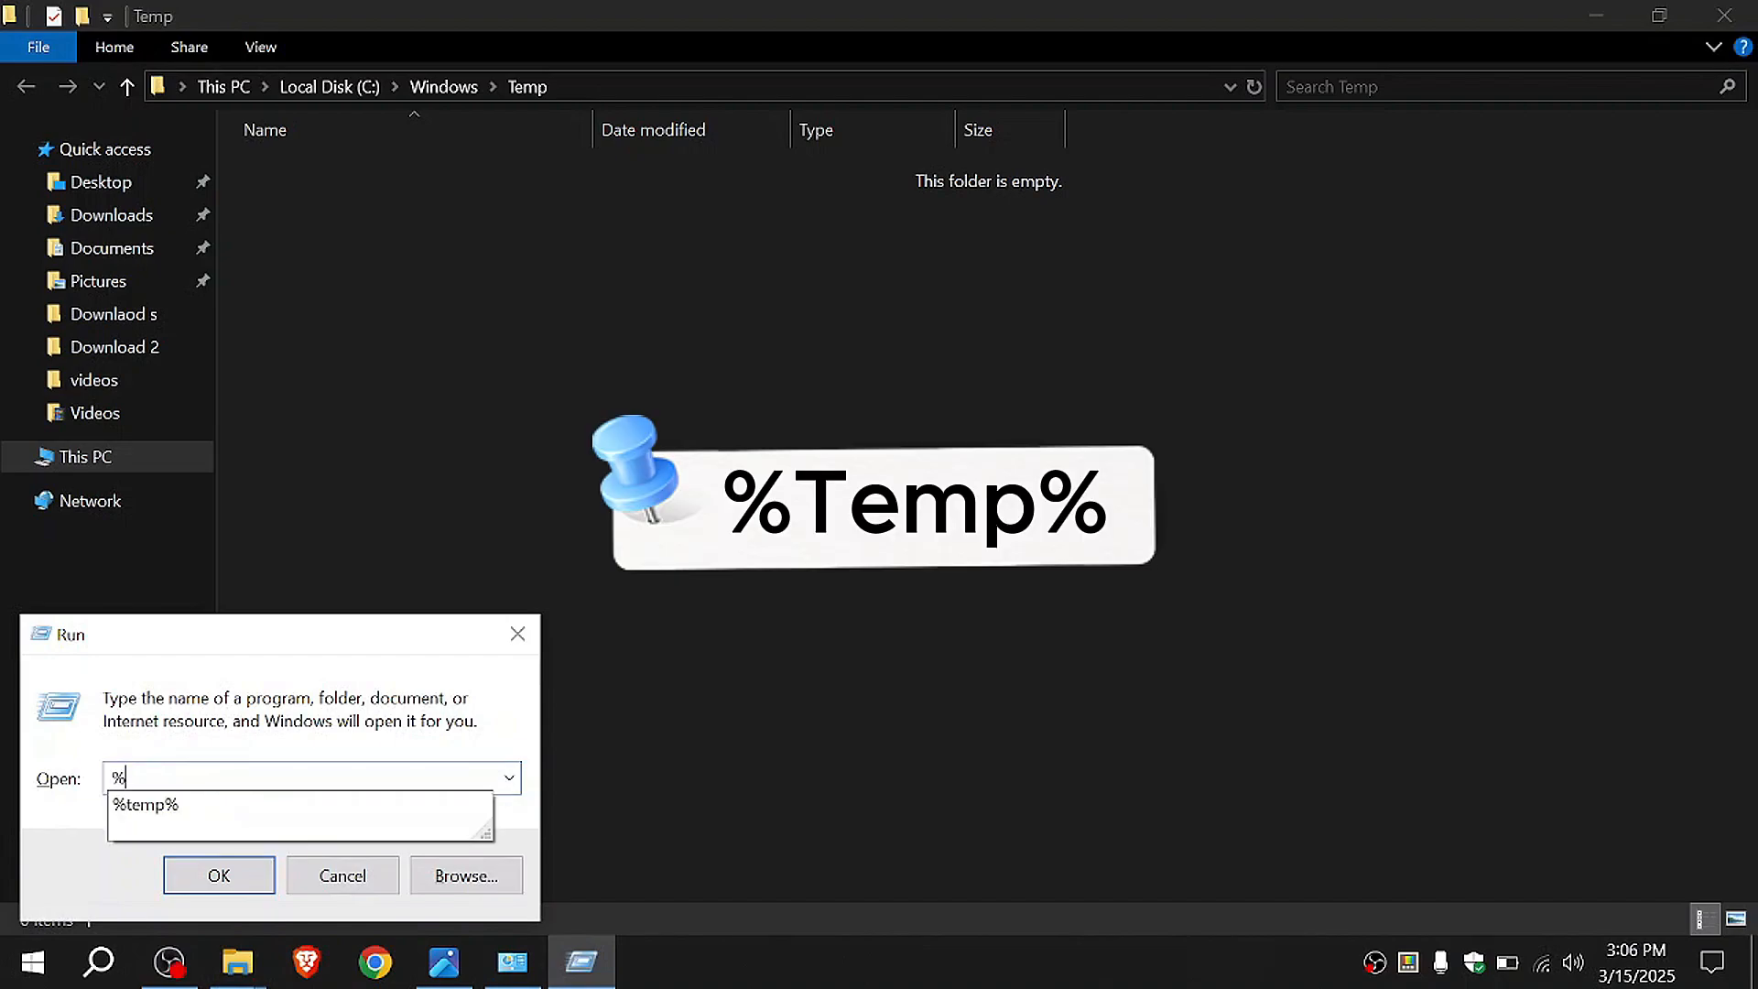
type("%temp%")
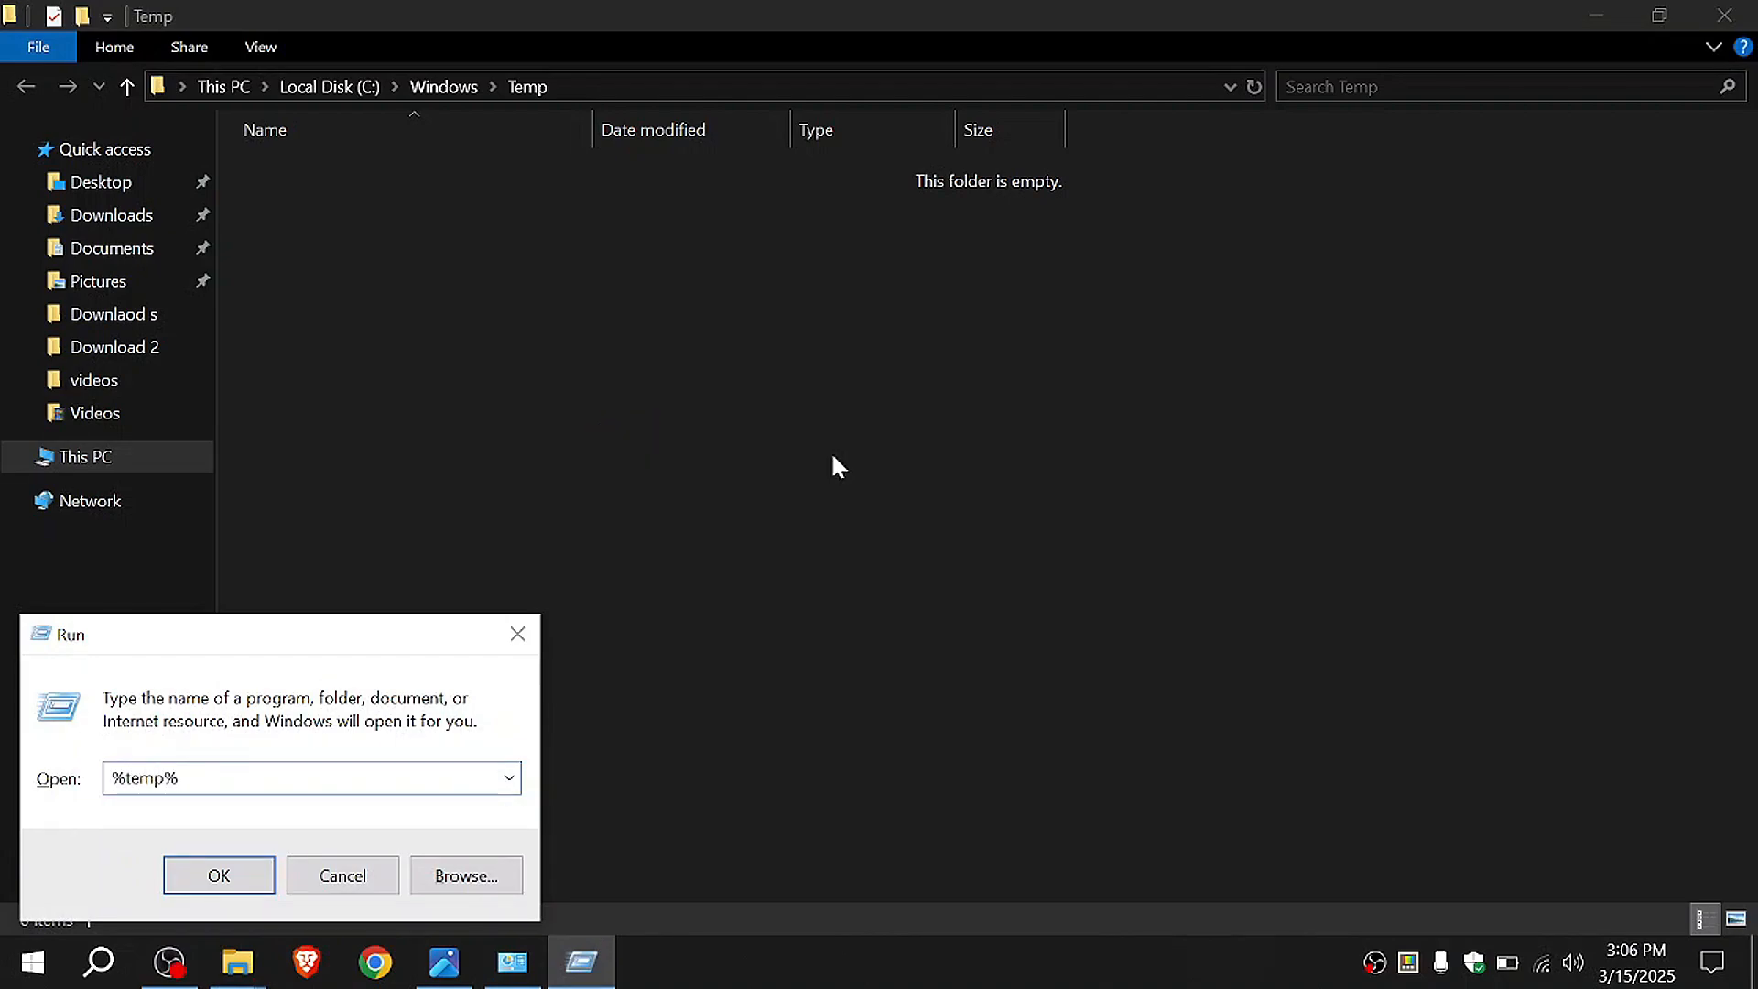
key("Return")
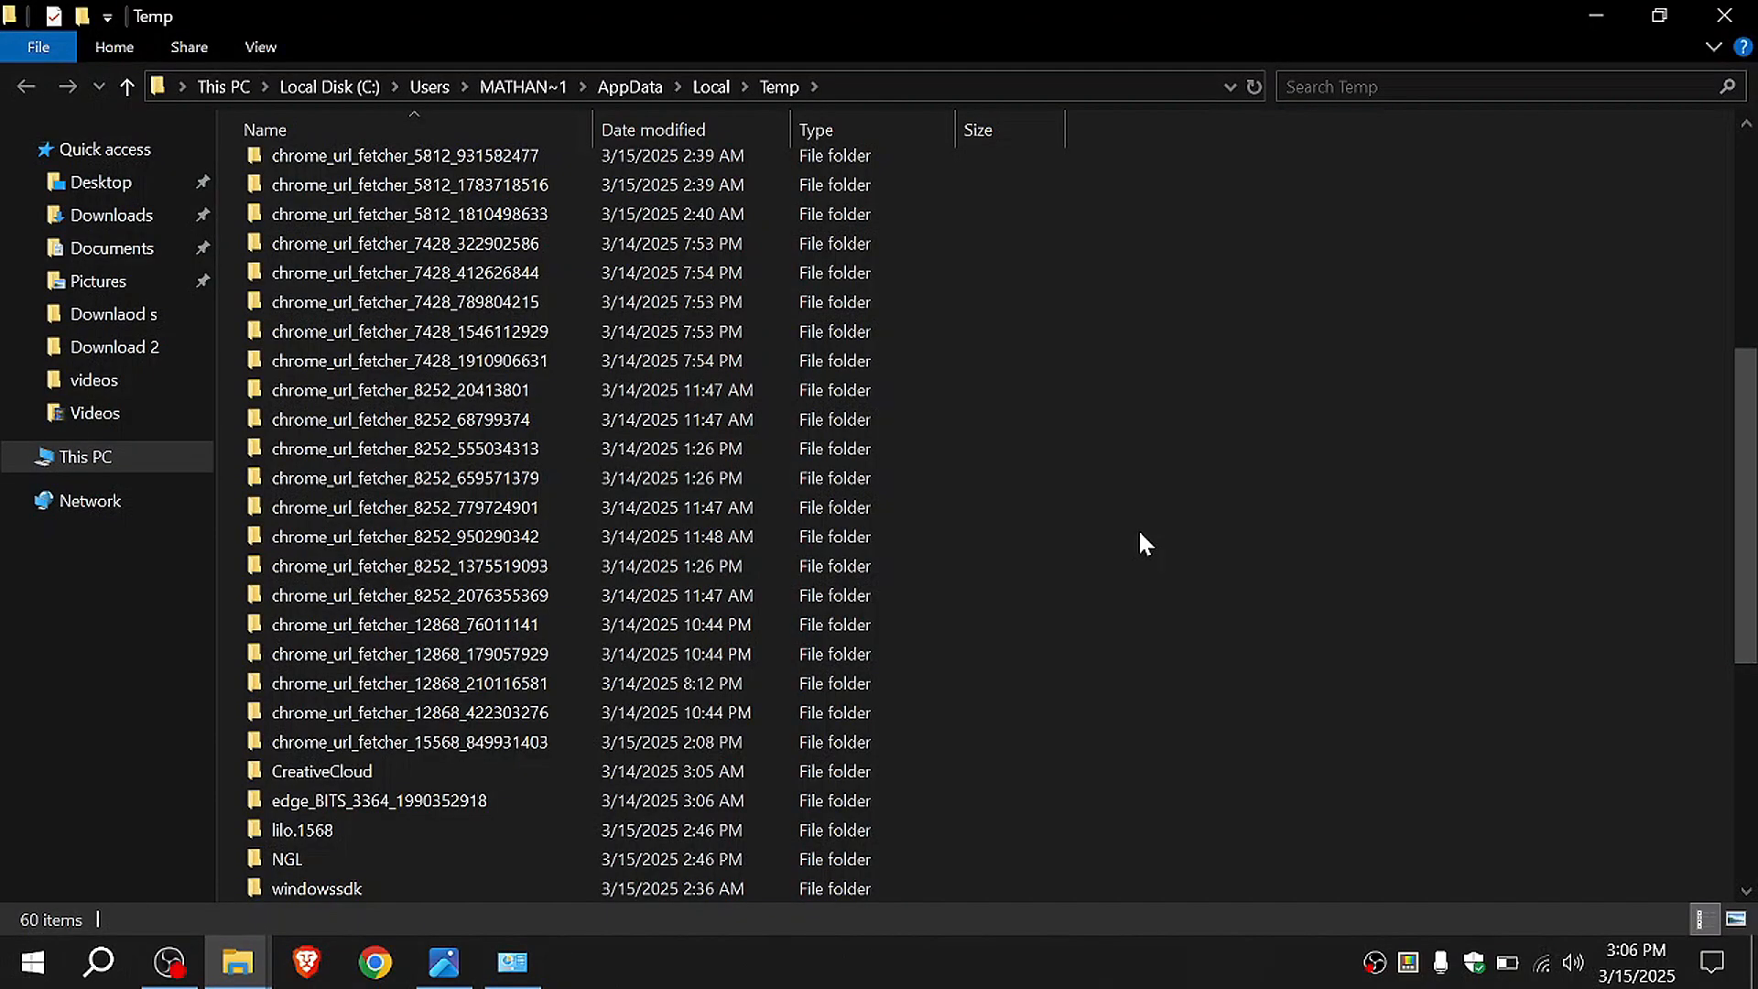
Step: Delete everything in the user's Temp folder, skipping all items in use and granting administrator permission for the protected files
key("ctrl+a")
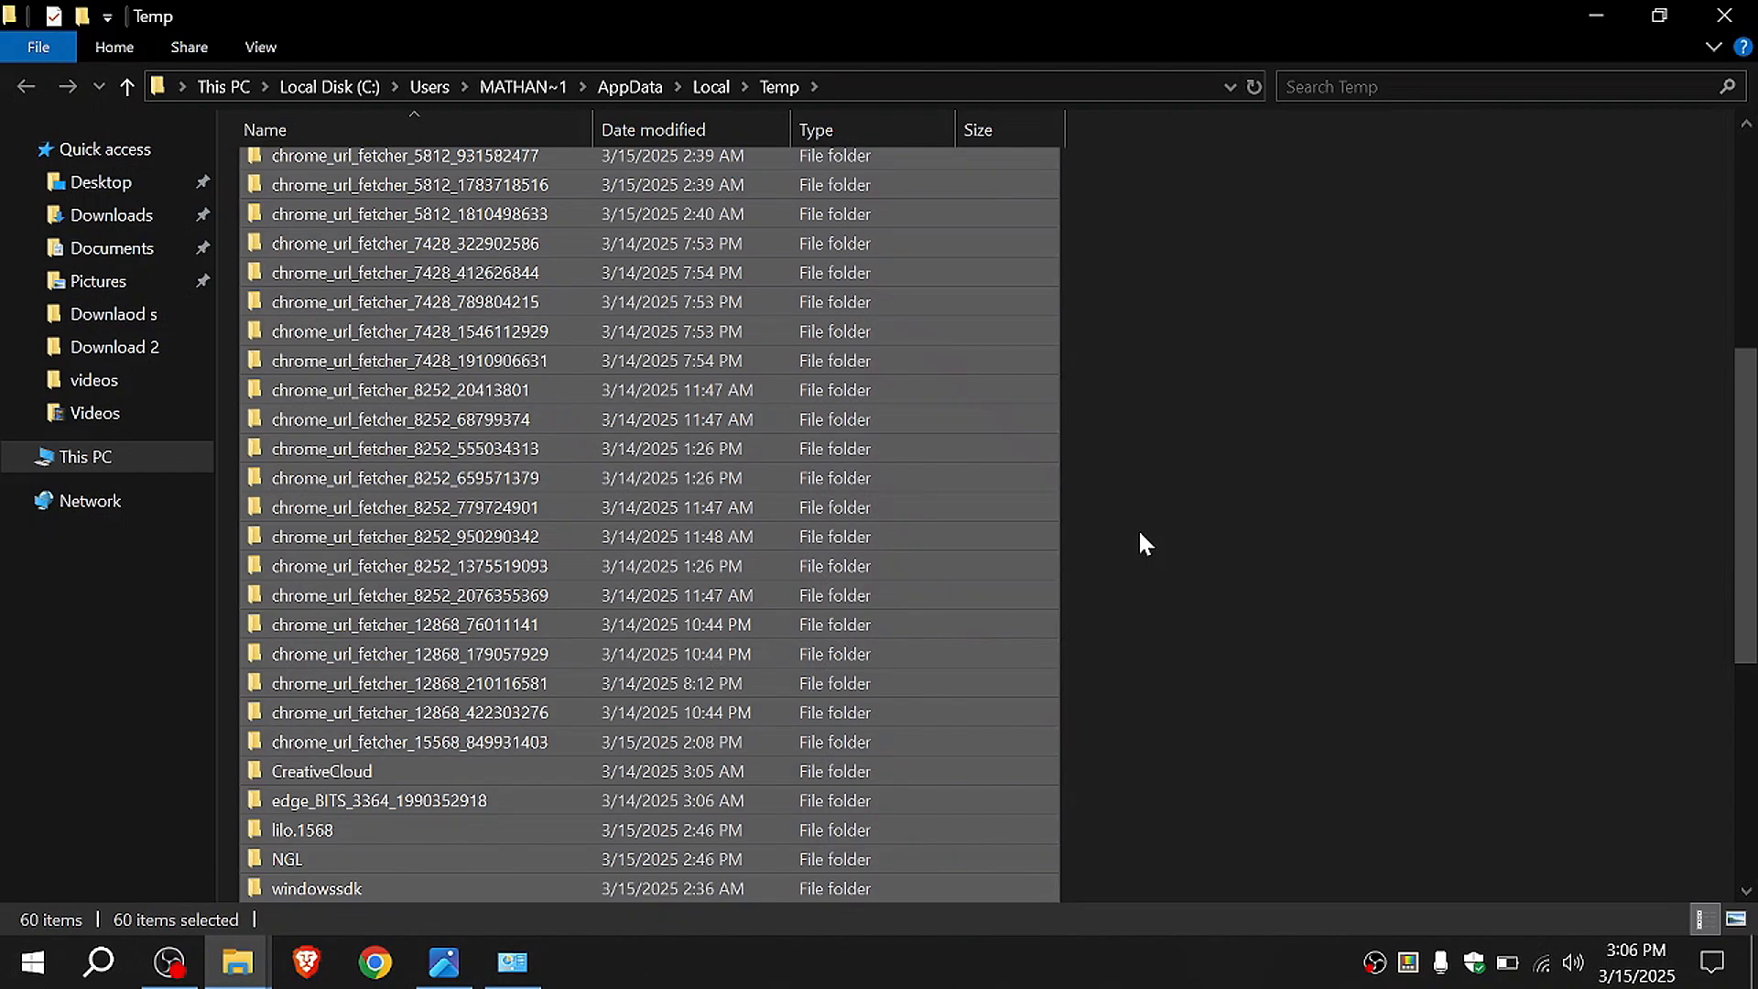
key("Delete")
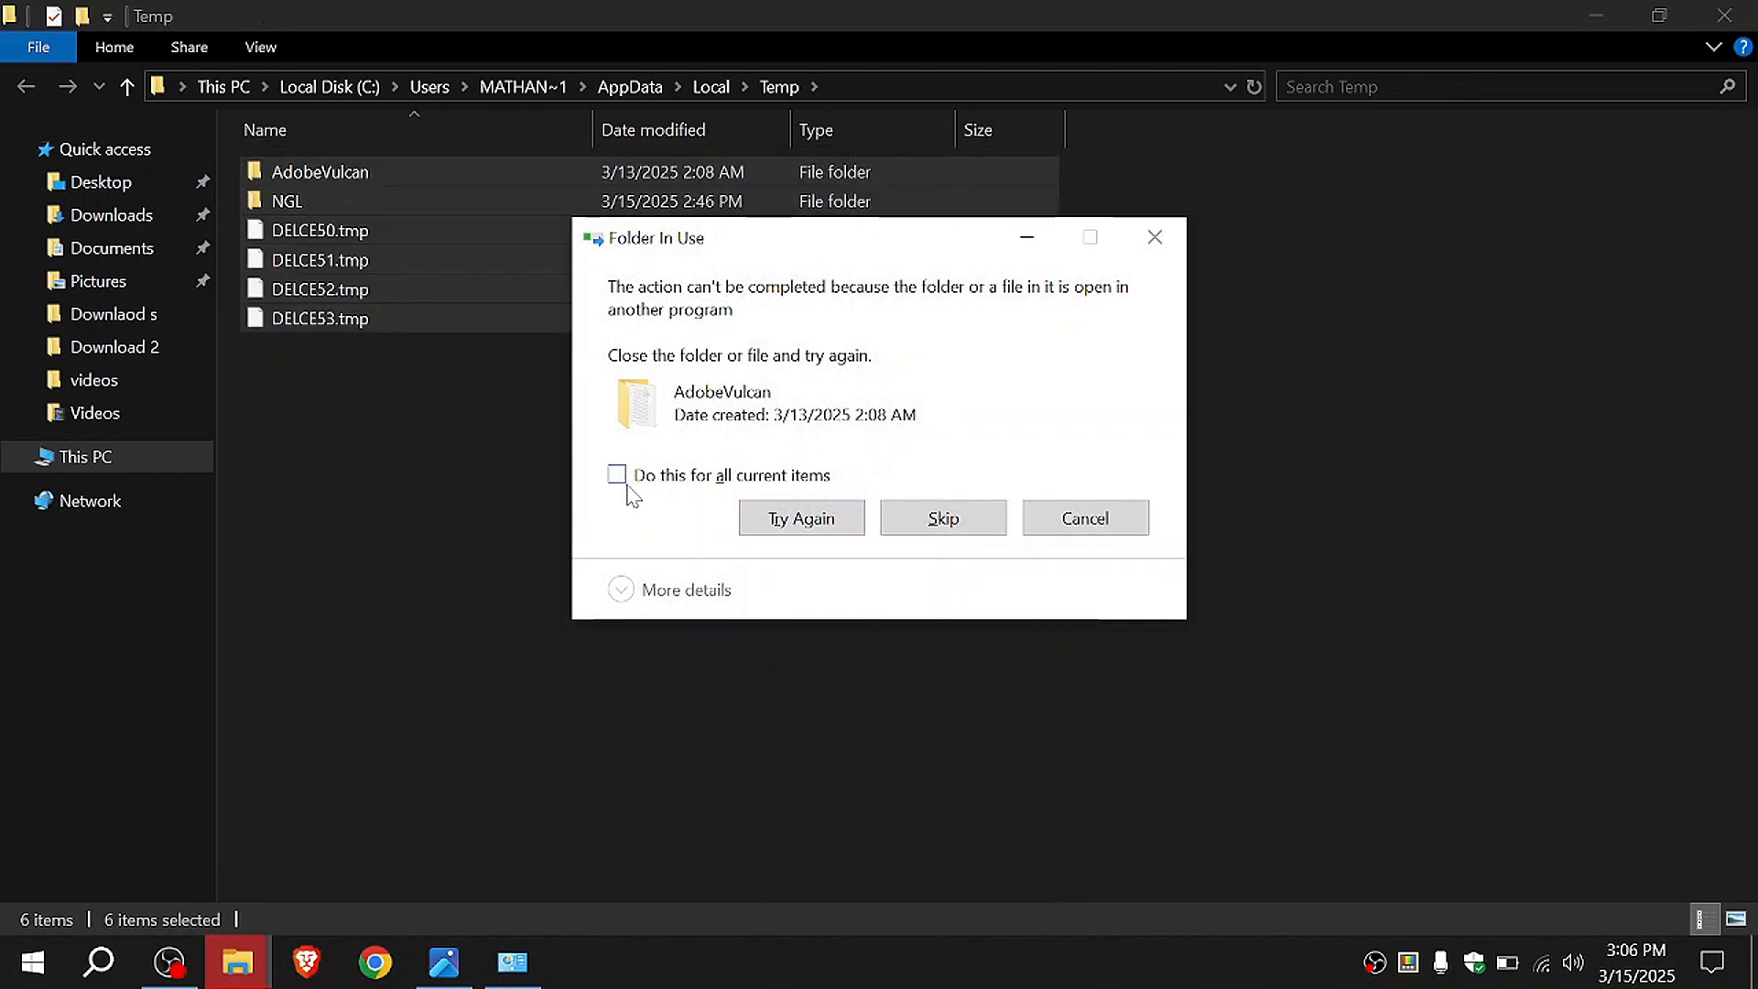
left_click(621, 478)
left_click(985, 516)
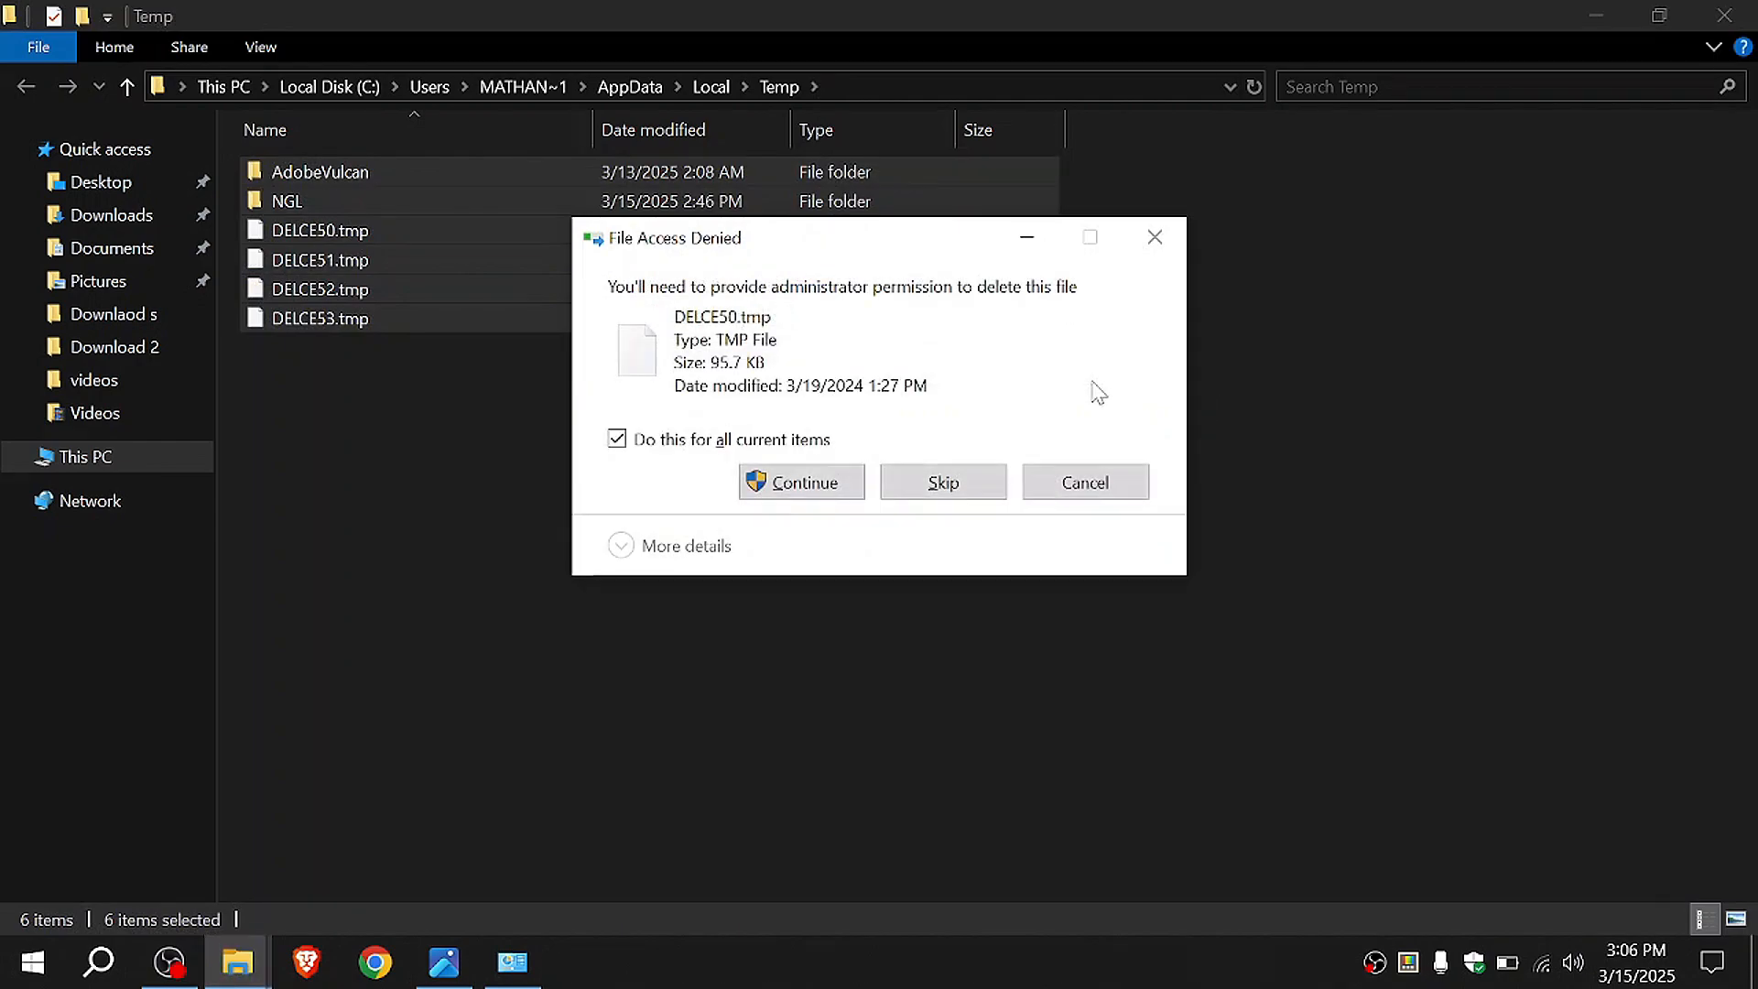
left_click(854, 495)
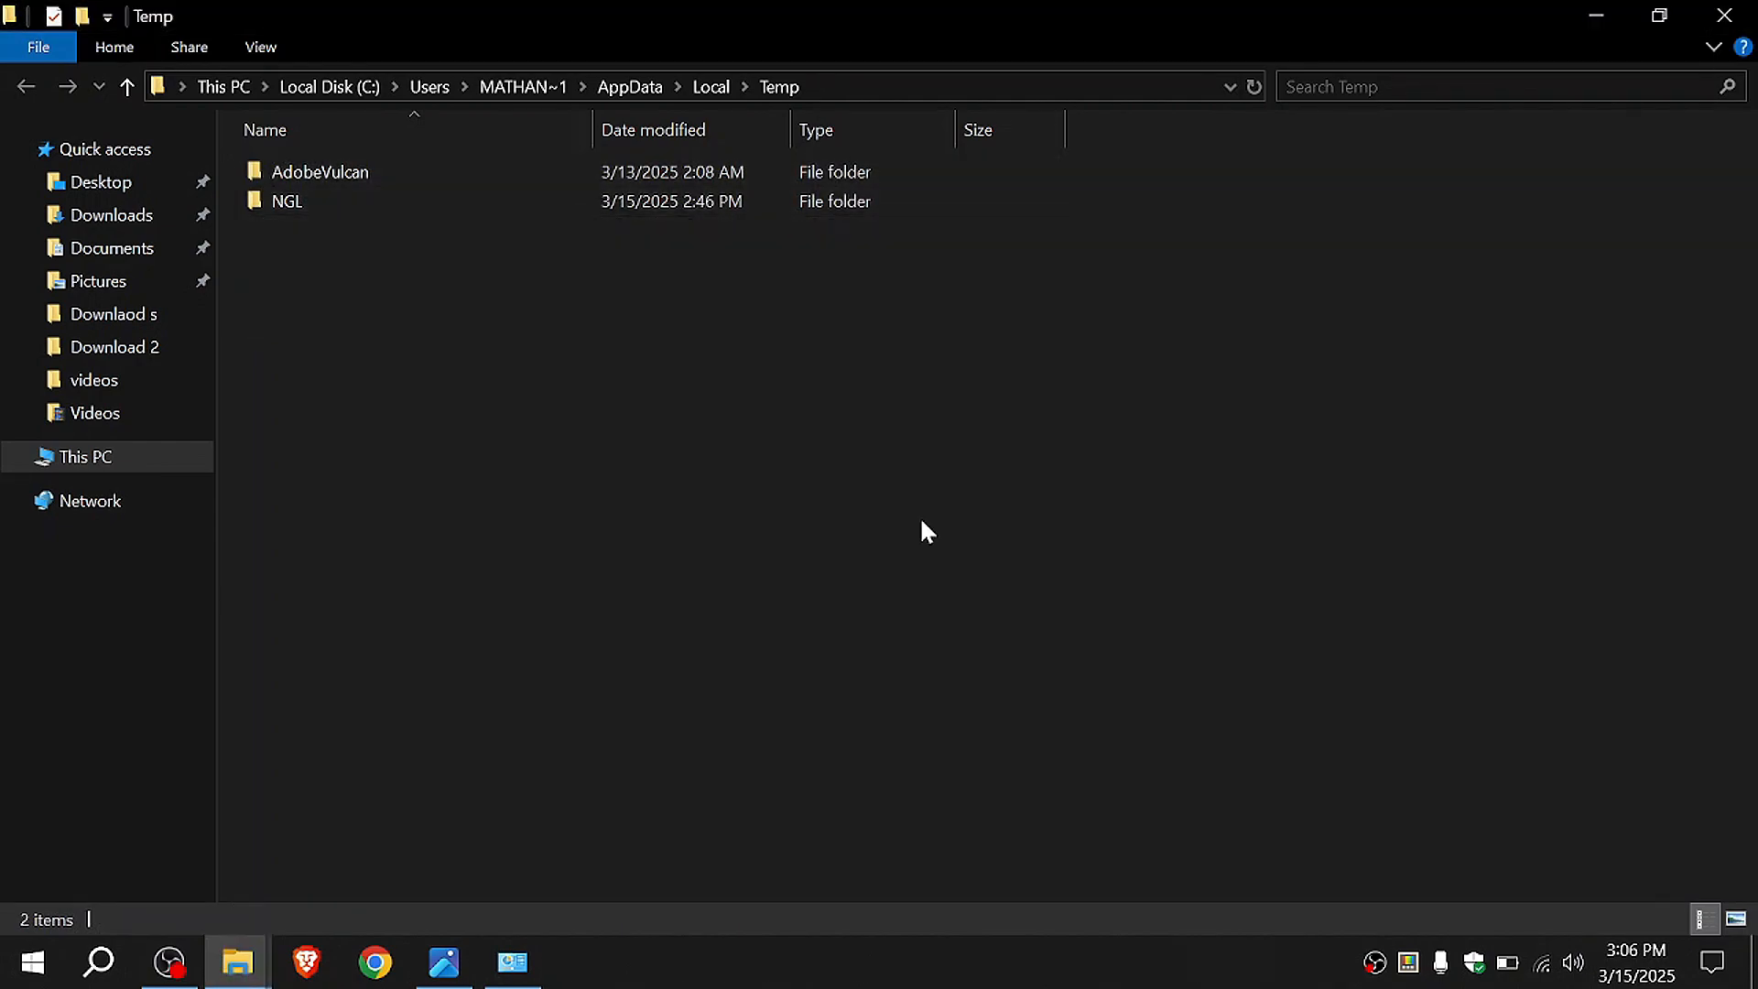
Step: Open the Windows Prefetch folder by running the prefetch command and select all its files
key("super+r")
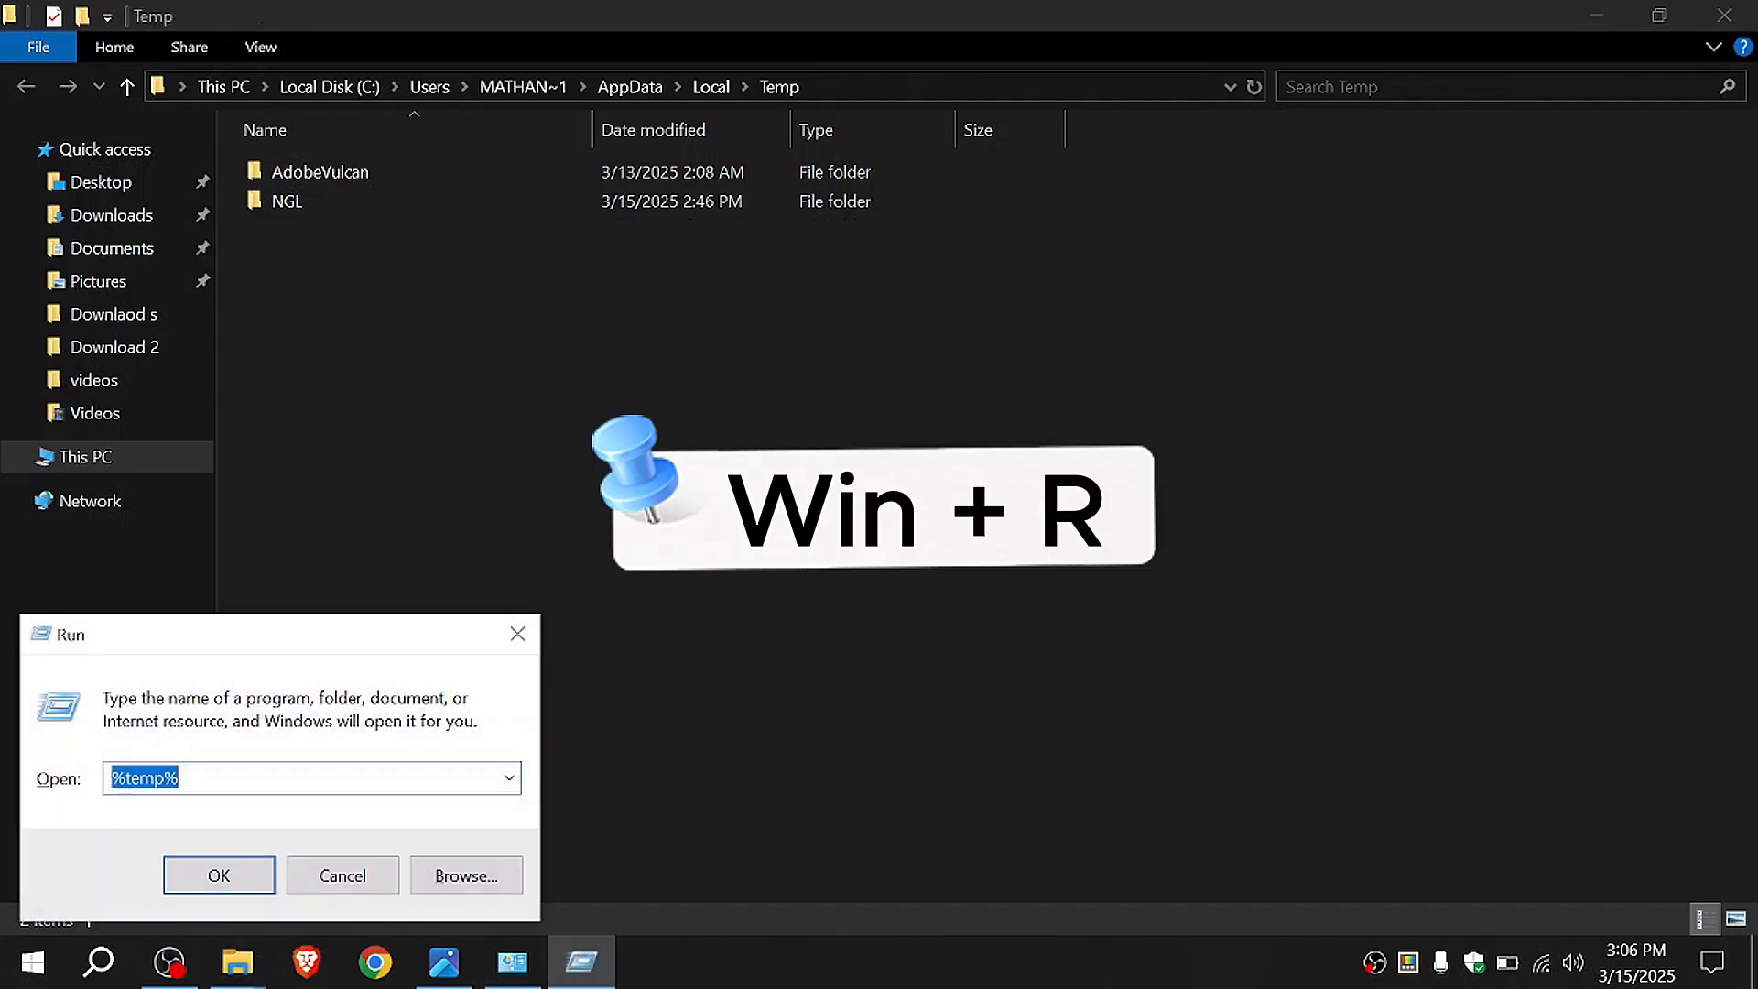
type("p")
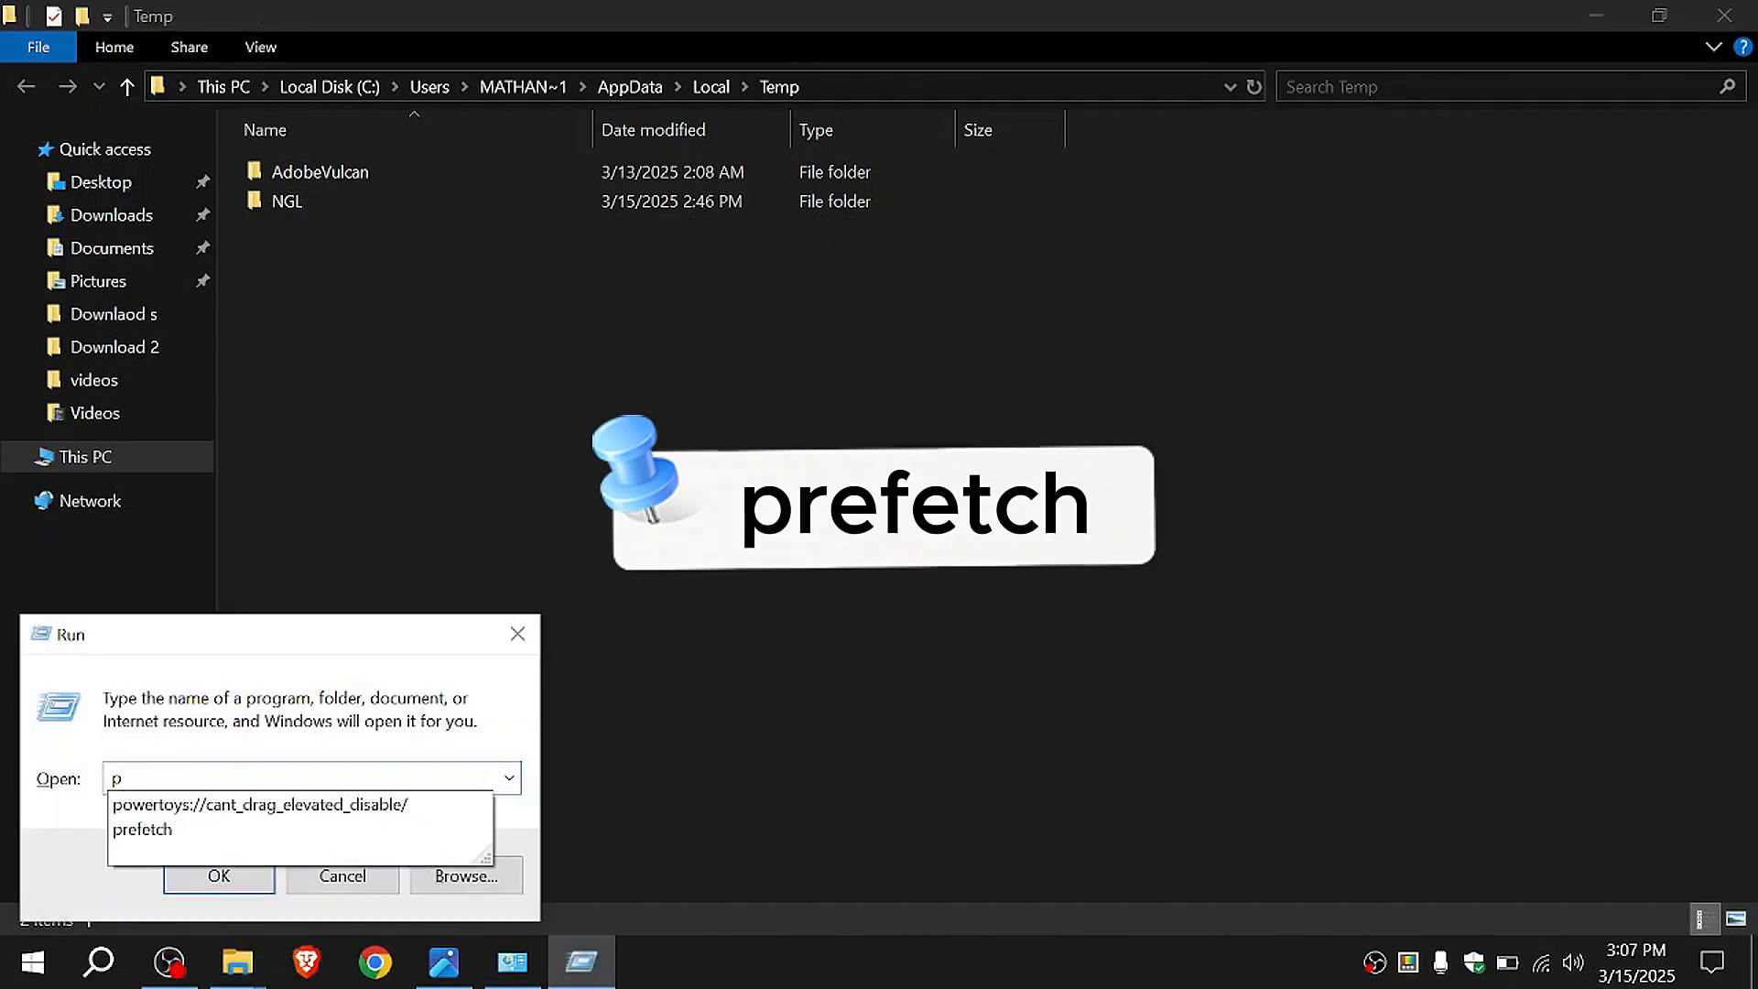
key("Down")
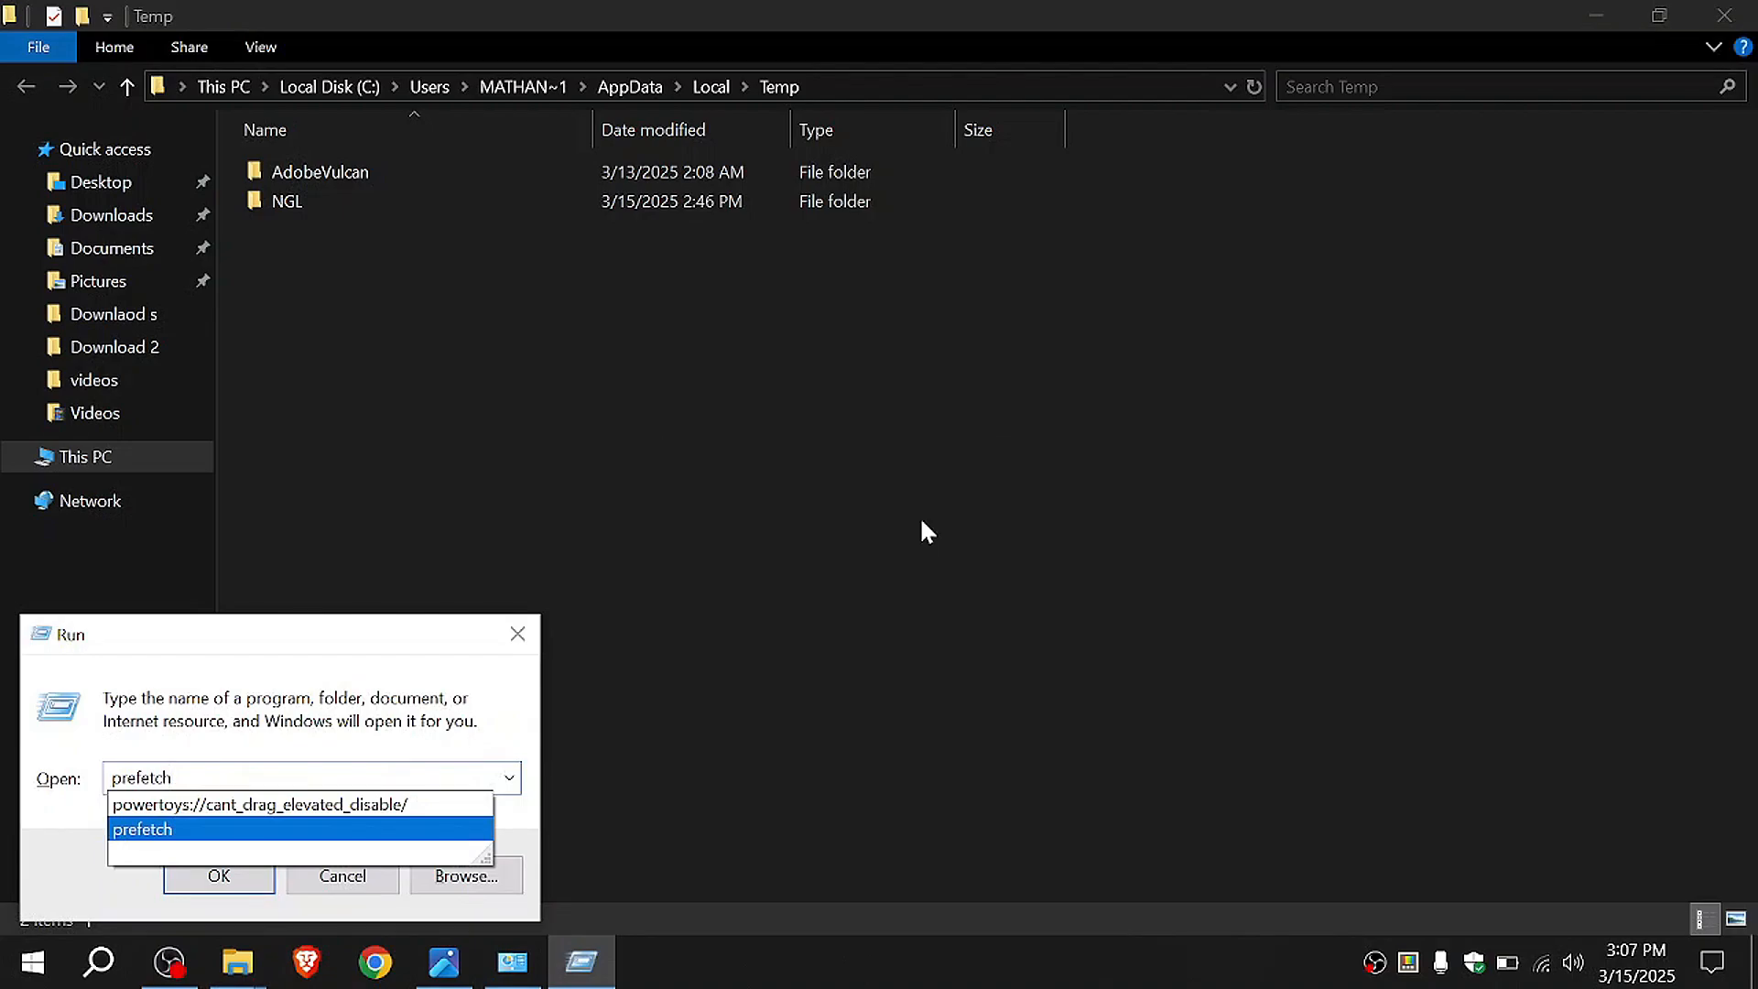
key("Return")
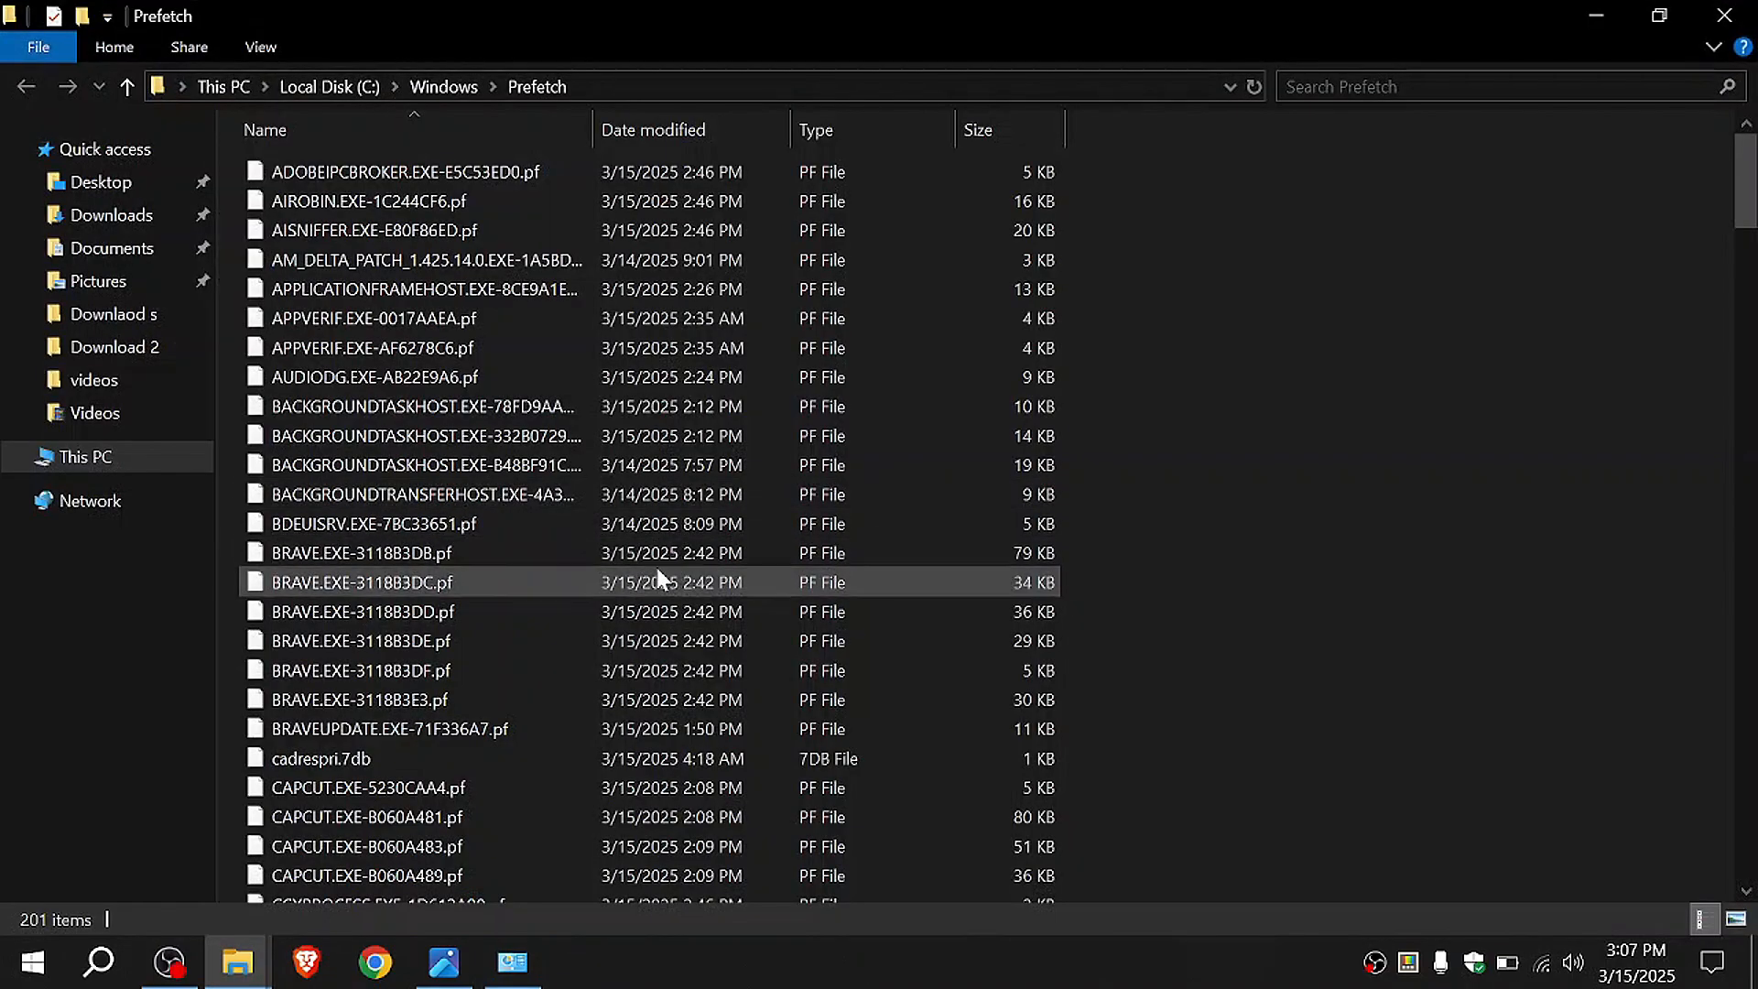
left_click(710, 554)
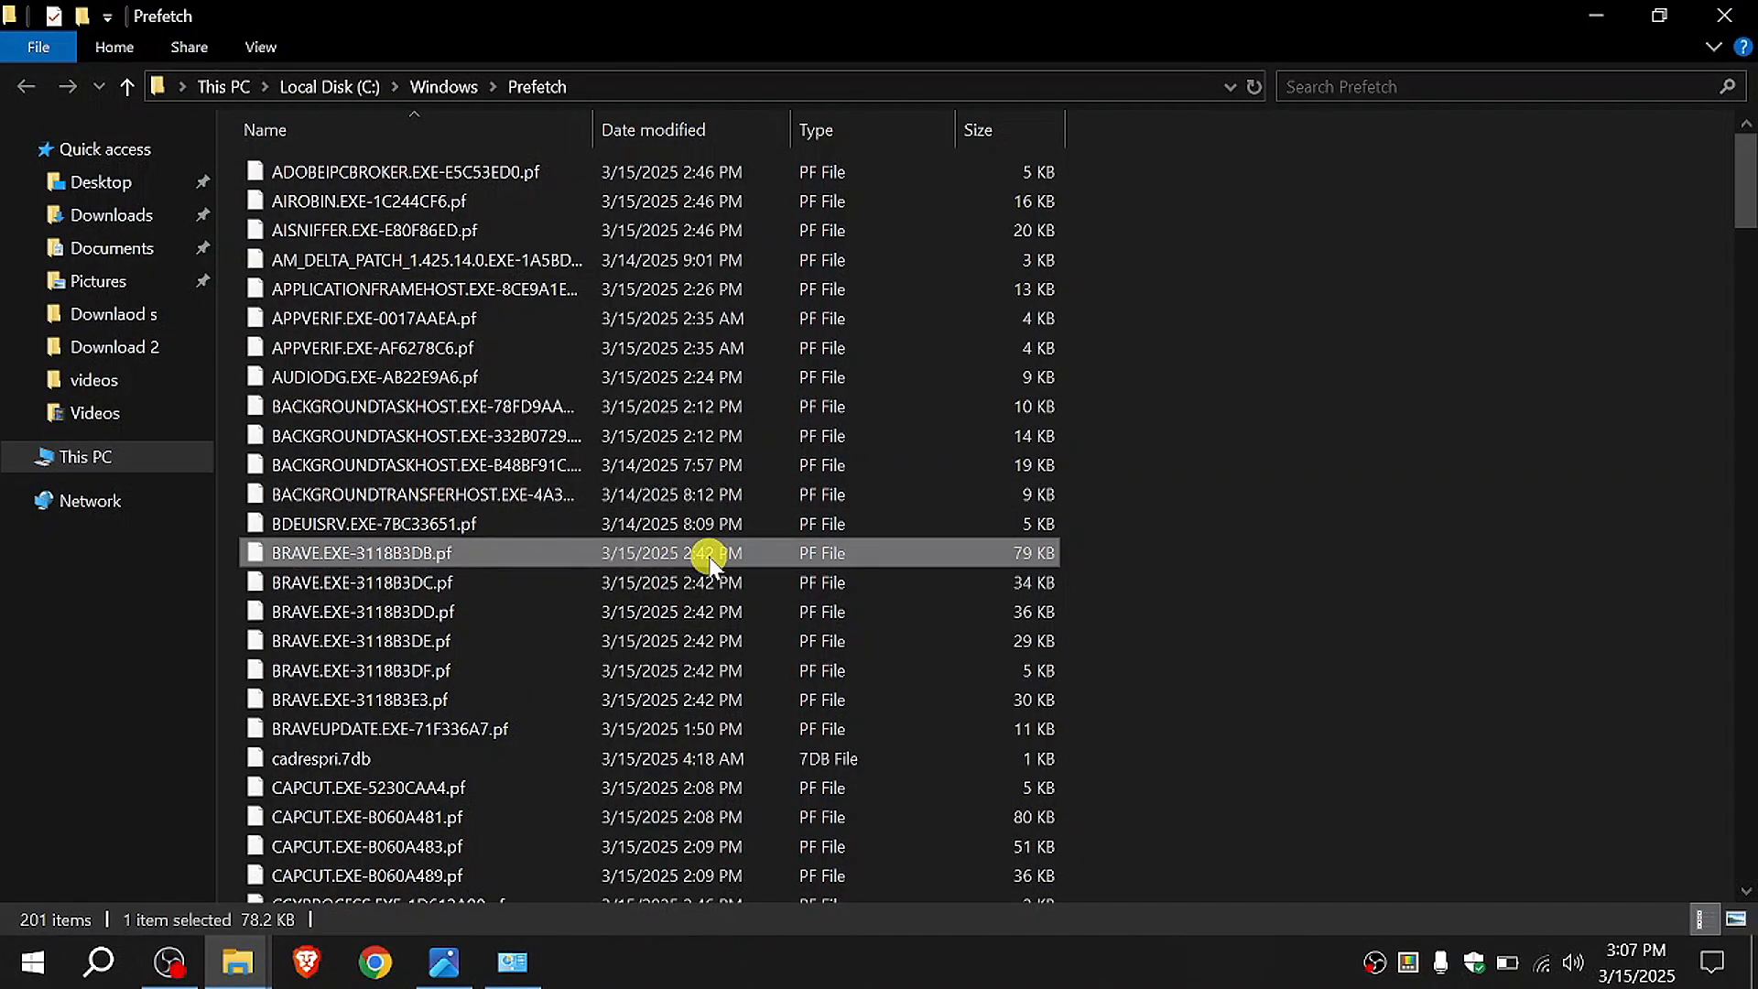
key("ctrl+a")
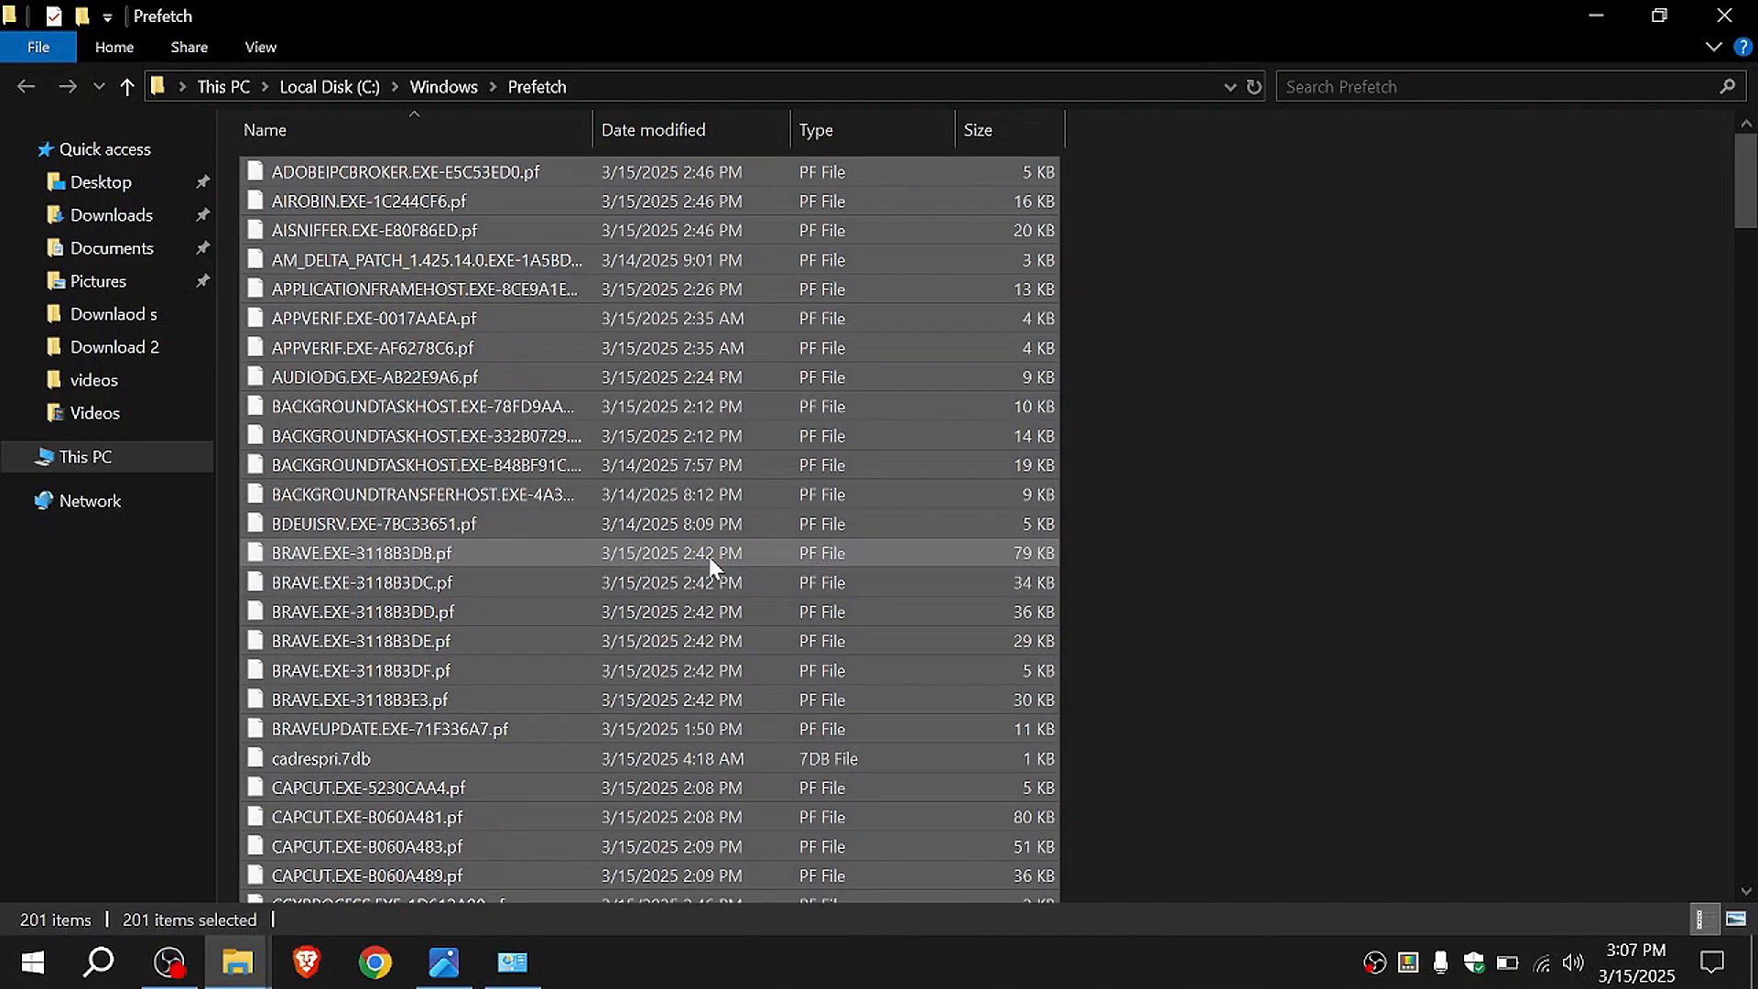
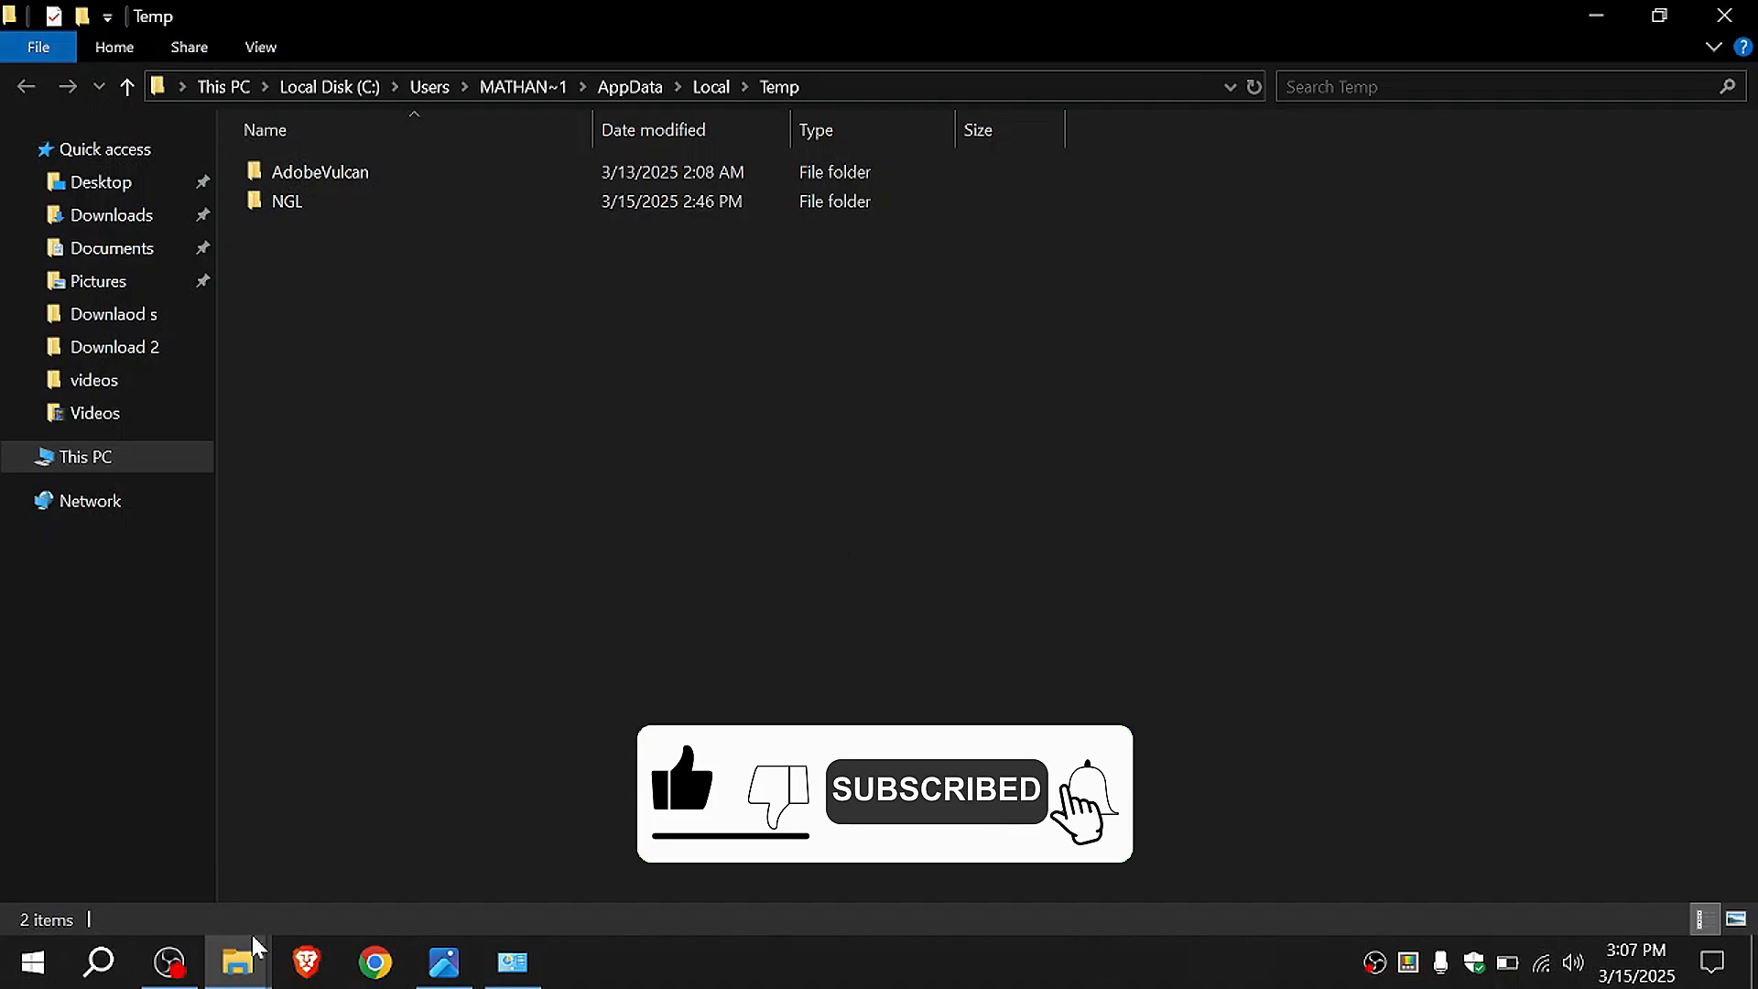
Step: Open Task Manager and disable Microsoft Edge in the list of startup apps
left_click(99, 962)
type("Tas")
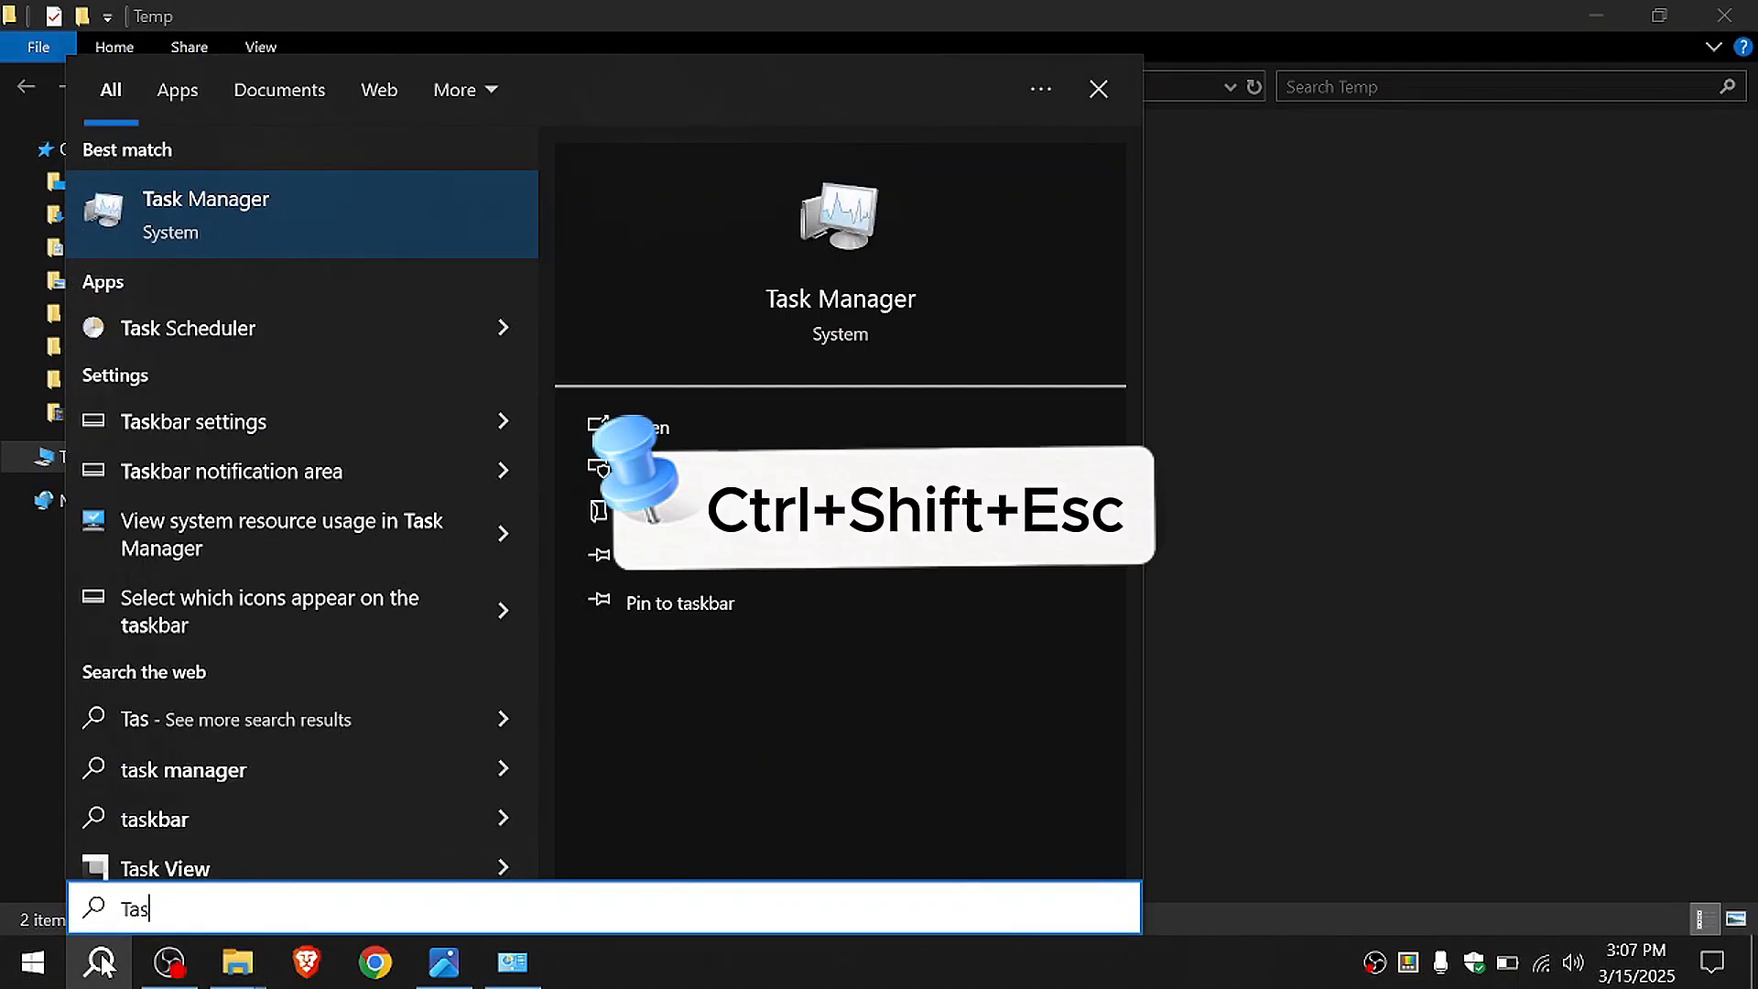
key("ctrl+shift+Escape")
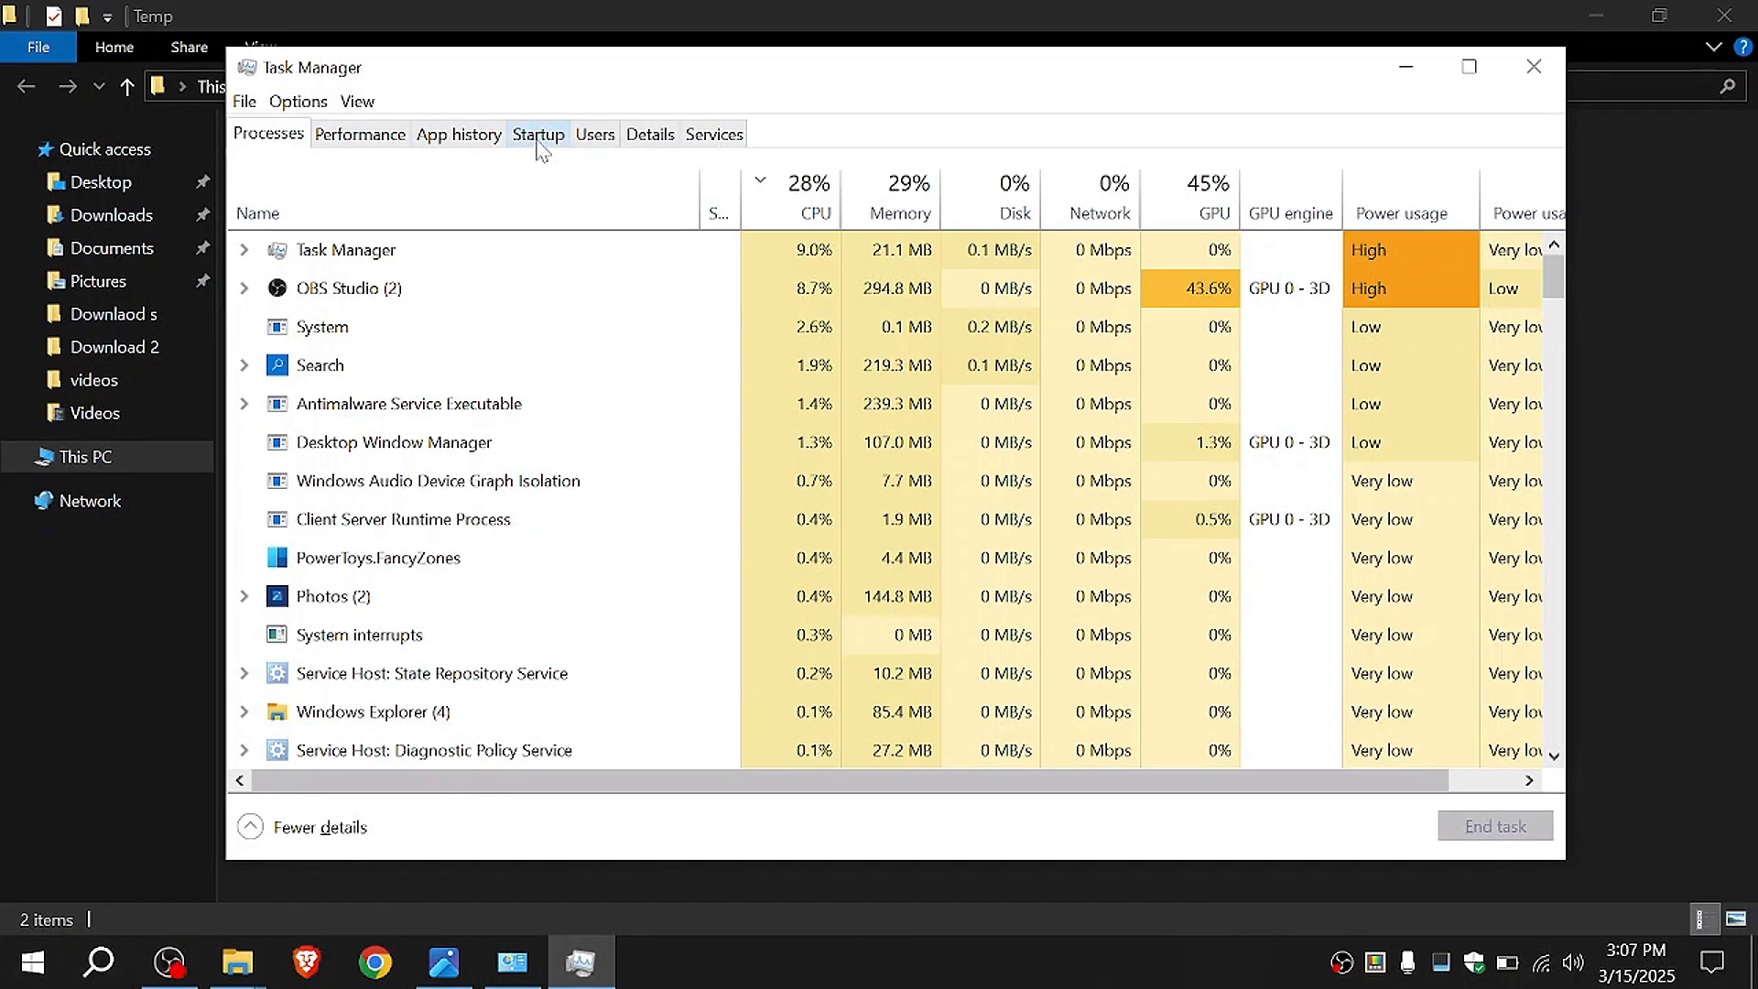
left_click(539, 135)
left_click(575, 406)
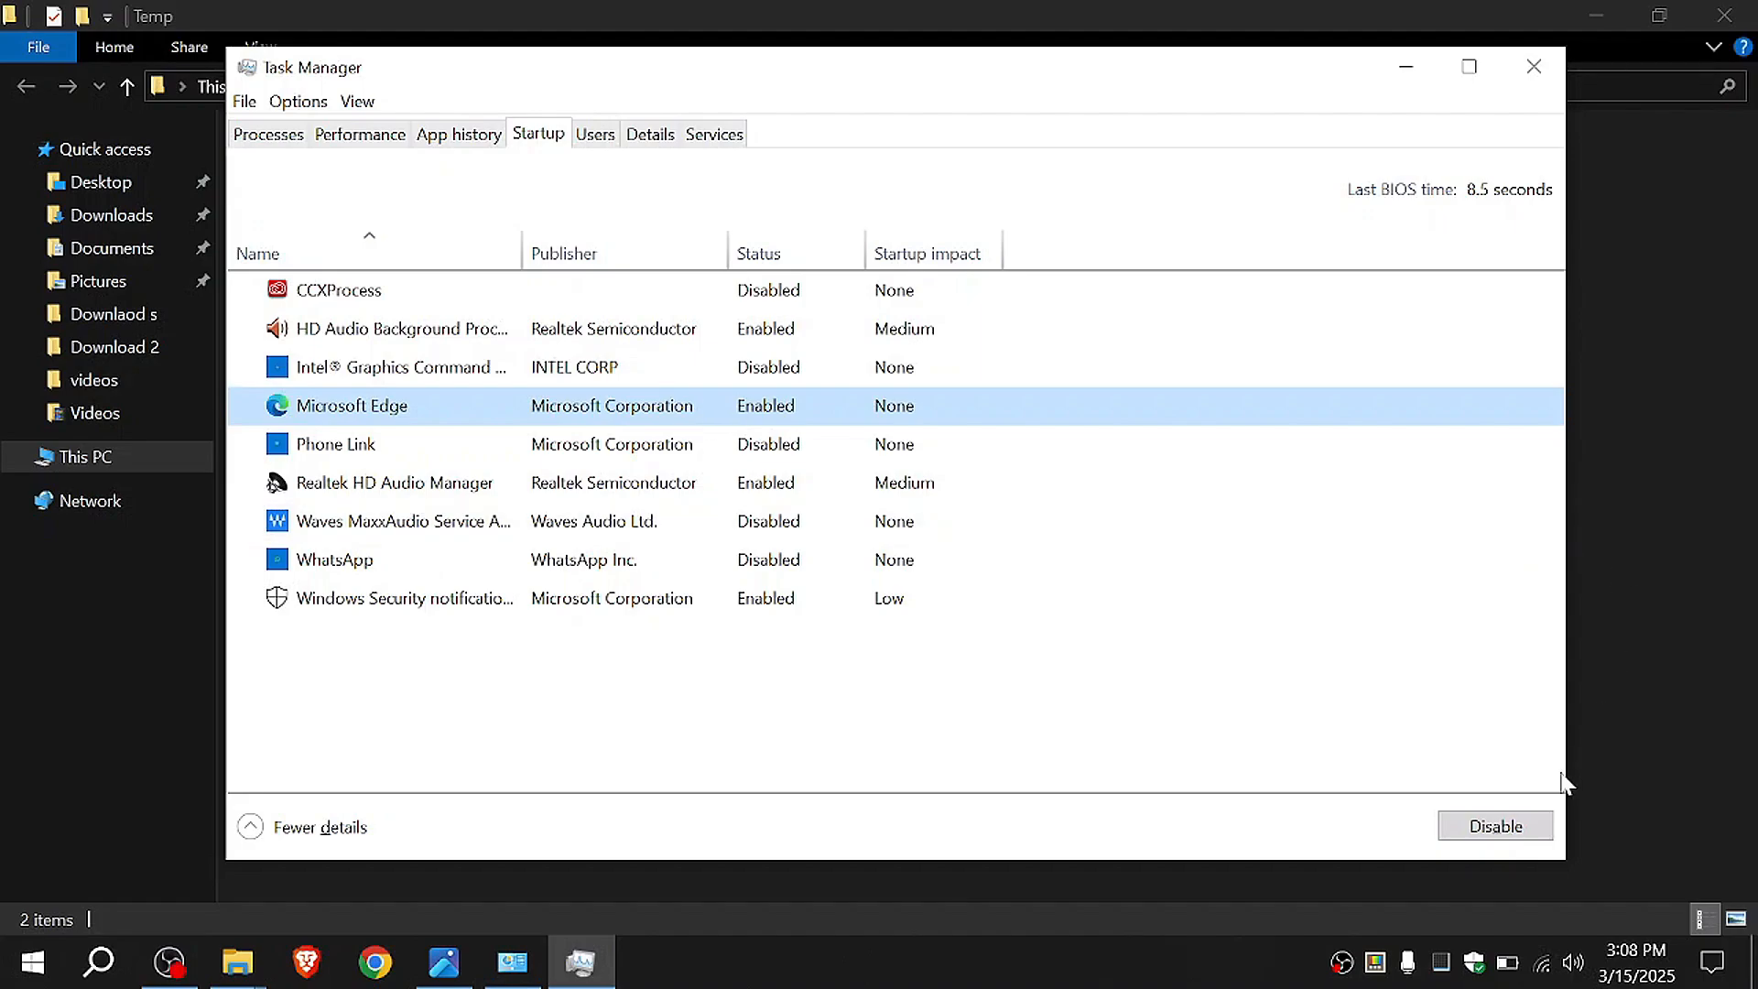
left_click(1528, 827)
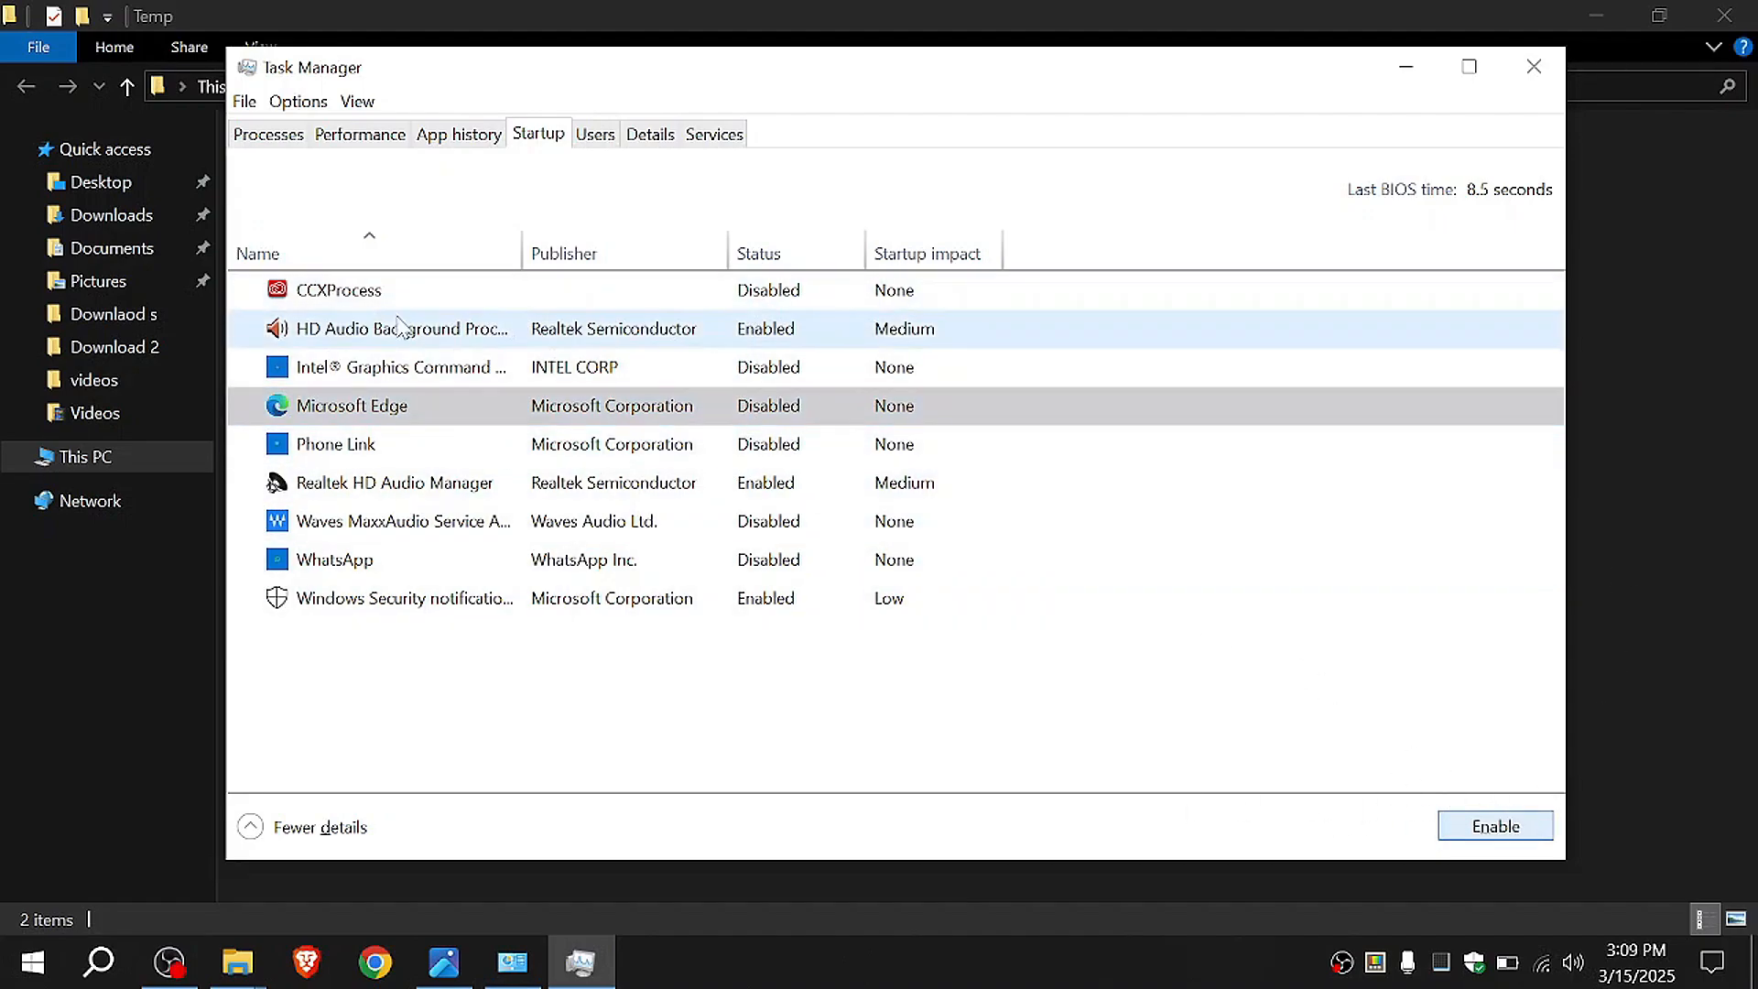
Step: Review the startup entries for Realtek HD Audio Manager, Windows Security notification, Intel Graphics Command and Phone Link
left_click(359, 607)
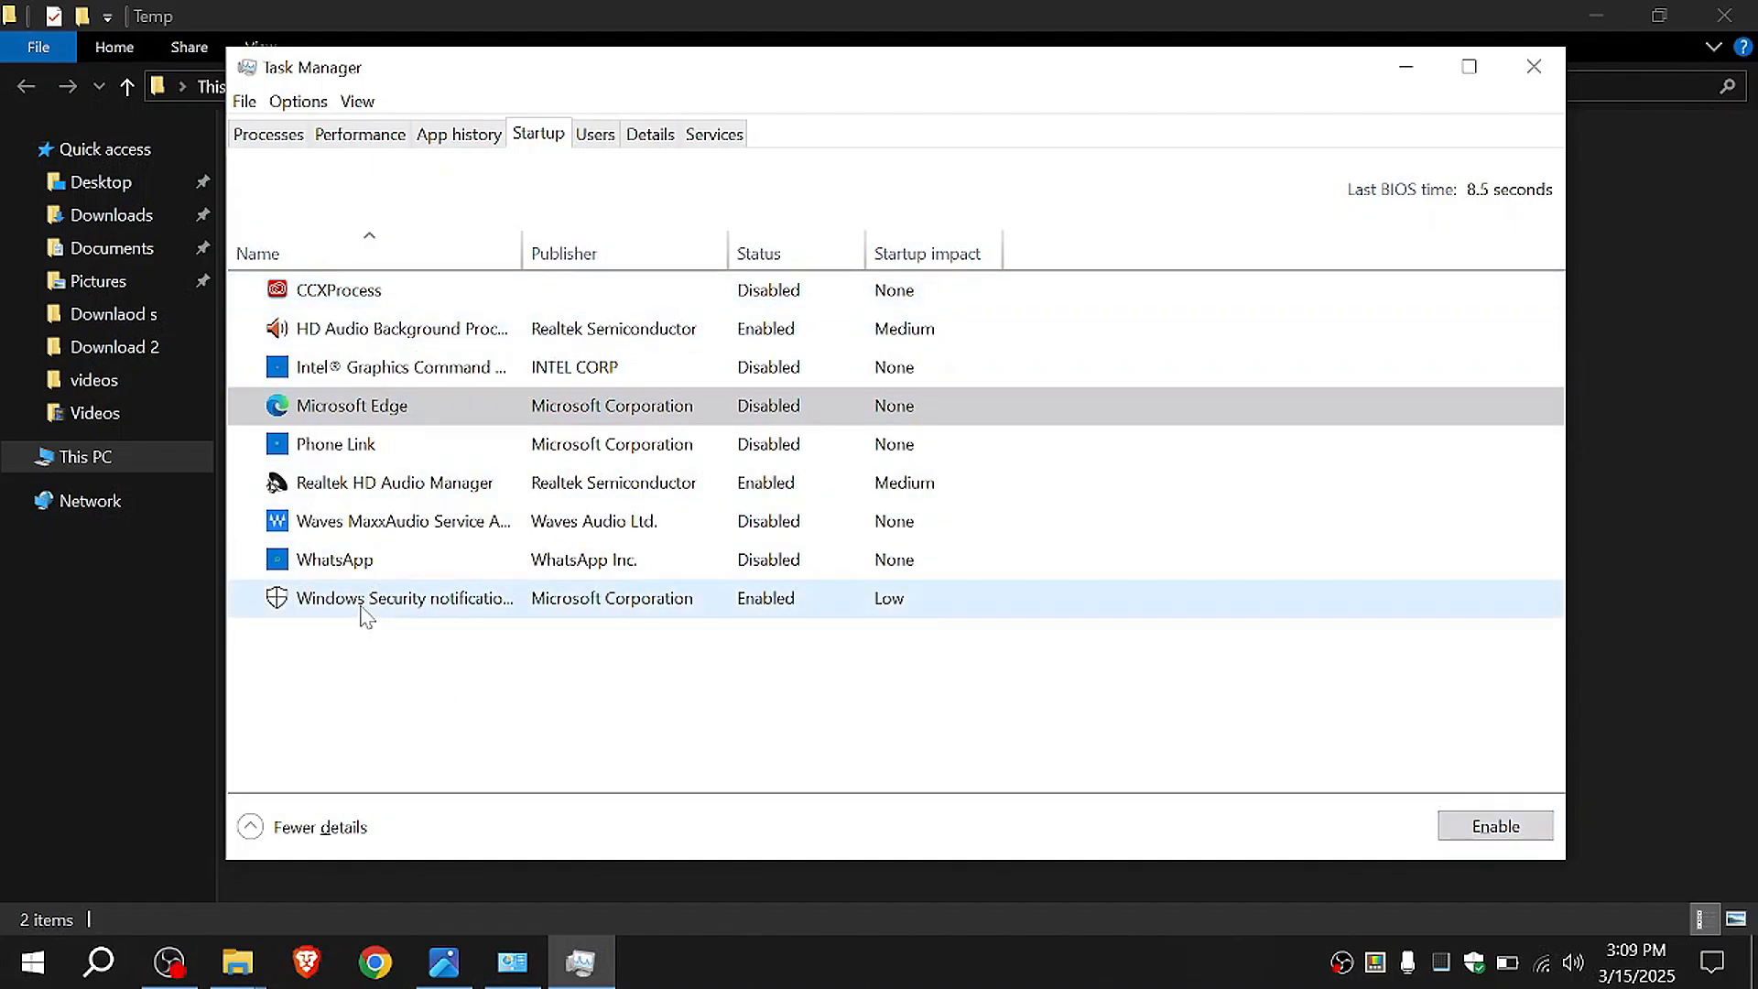
left_click(377, 486)
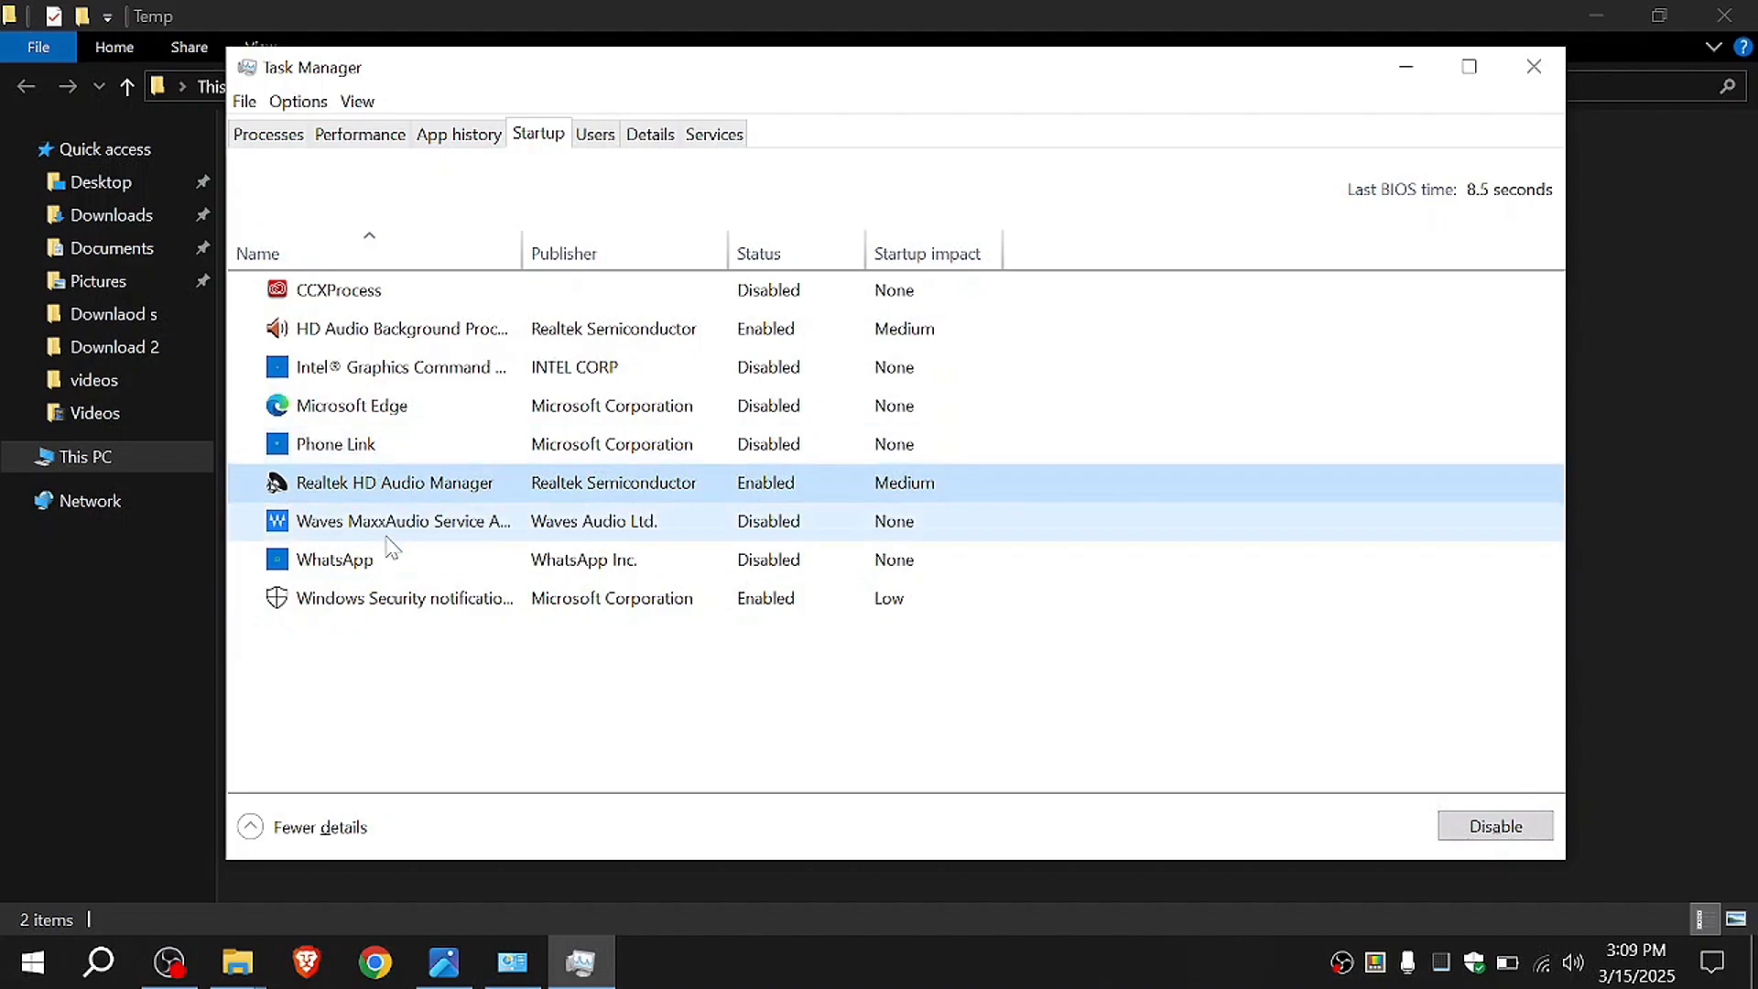
left_click(412, 609)
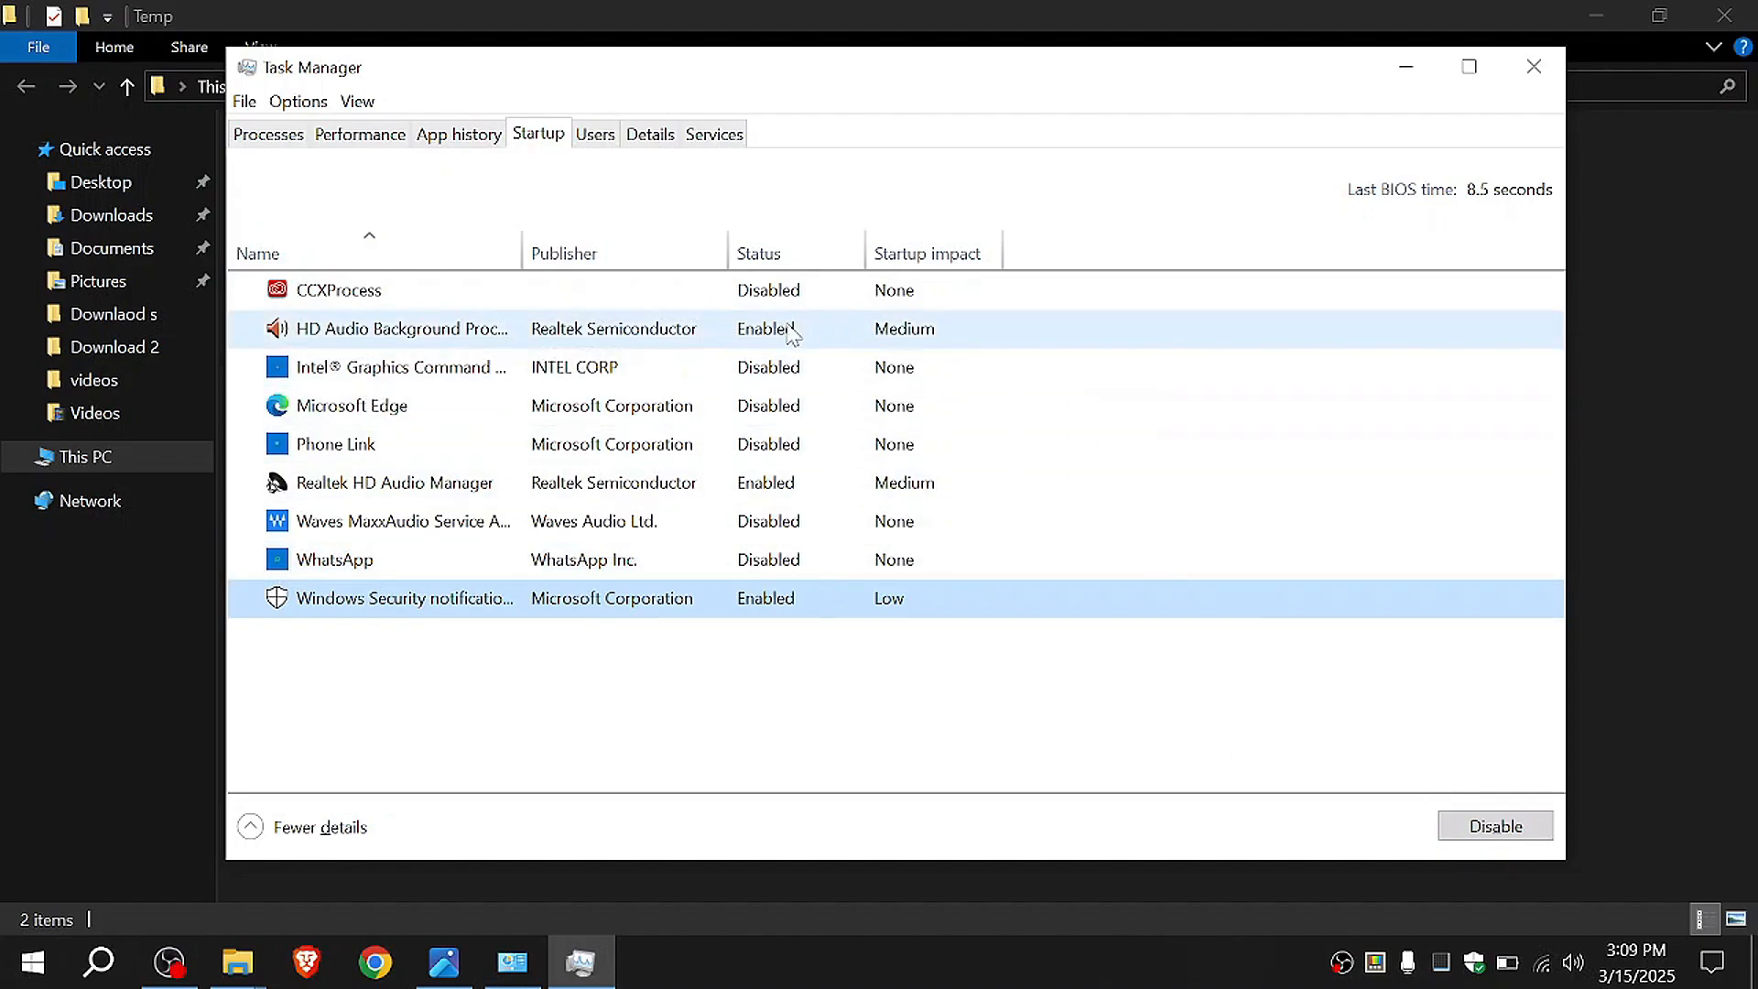
left_click(453, 382)
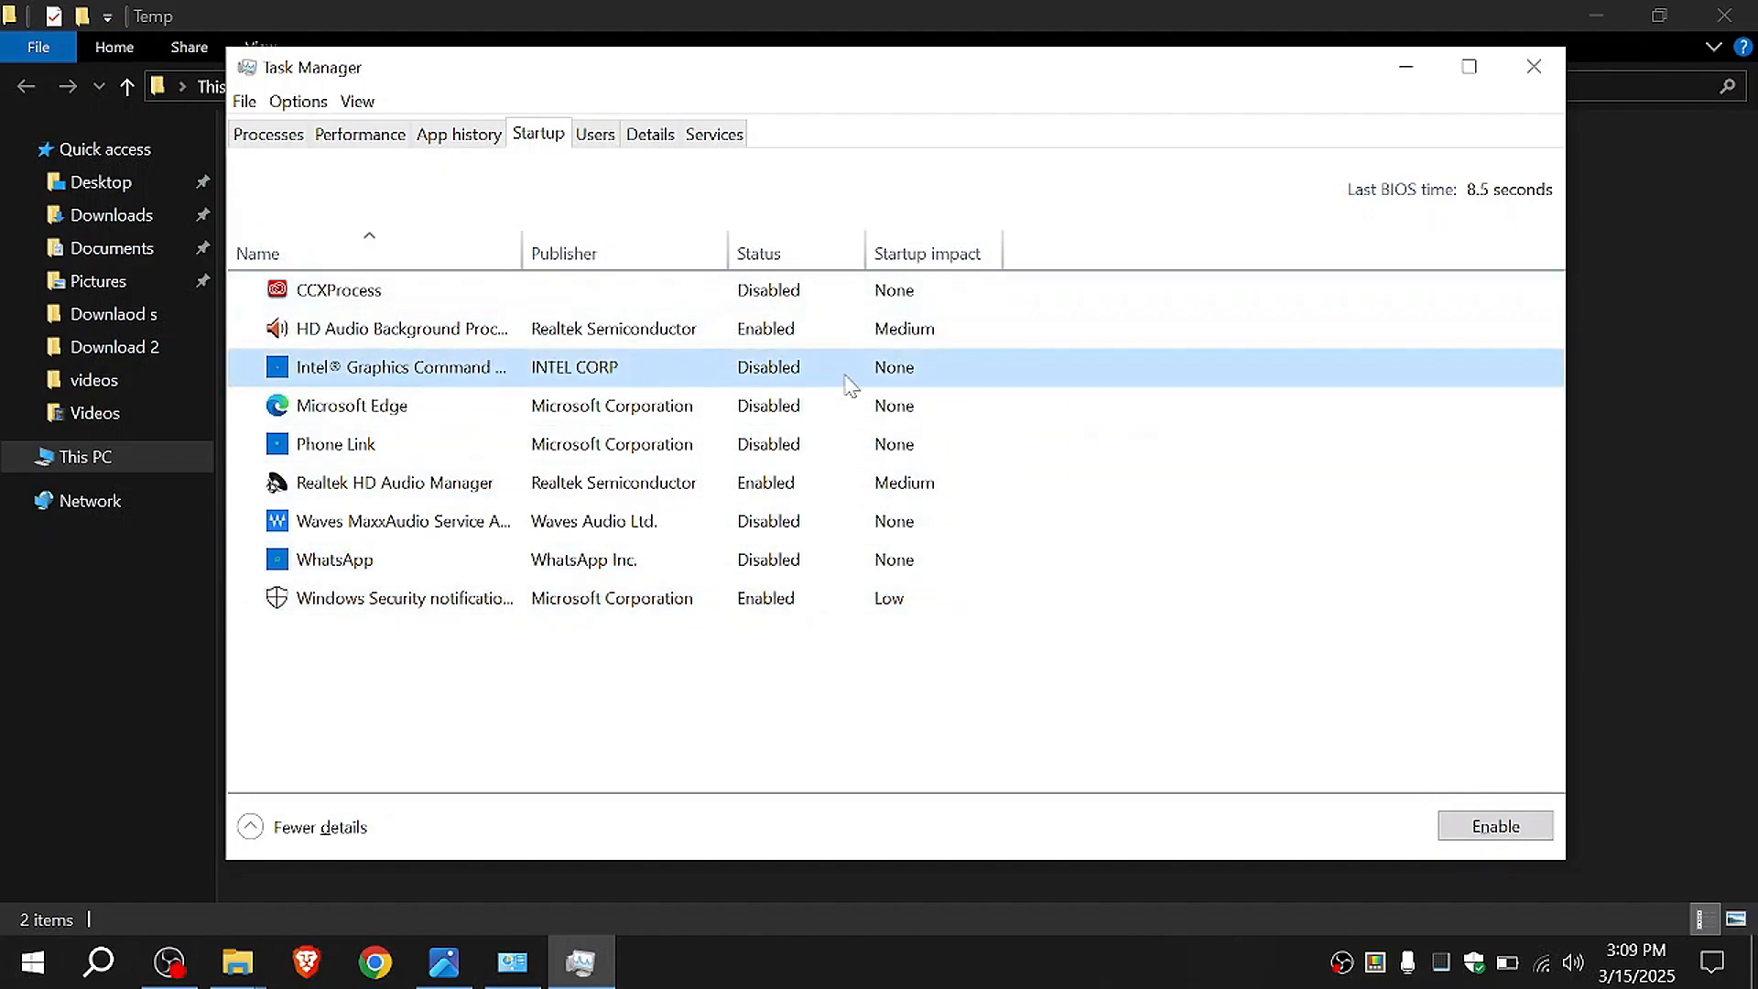
left_click(341, 449)
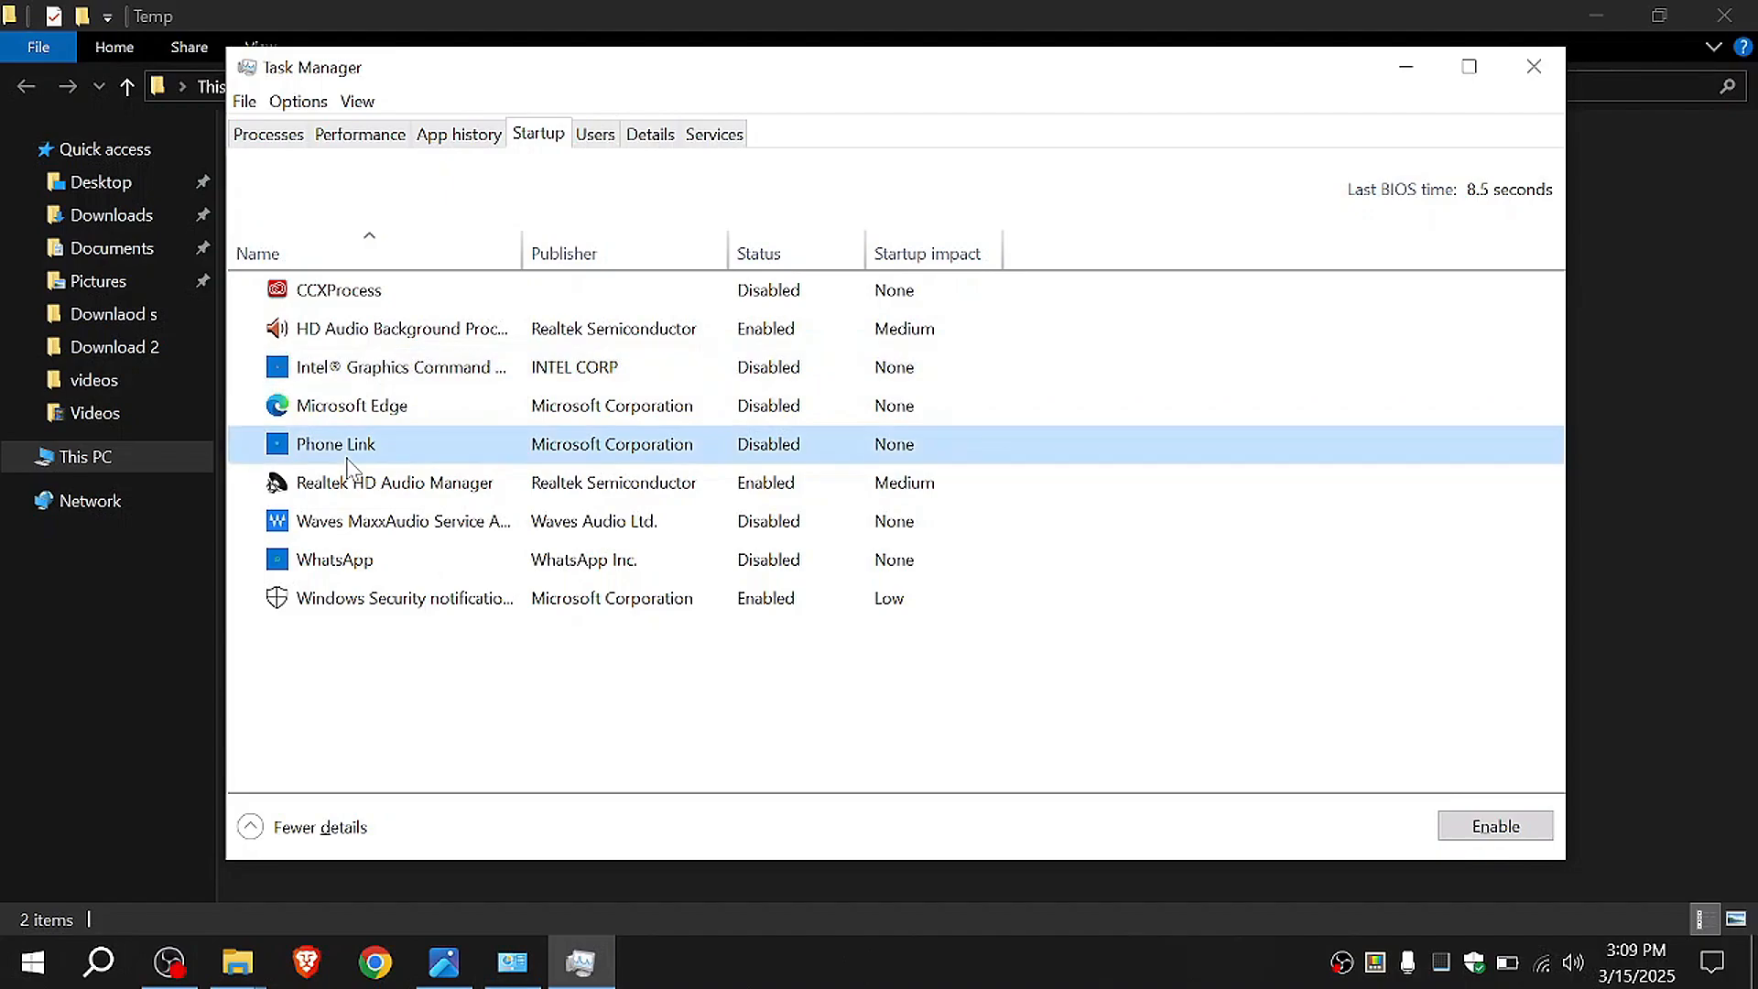